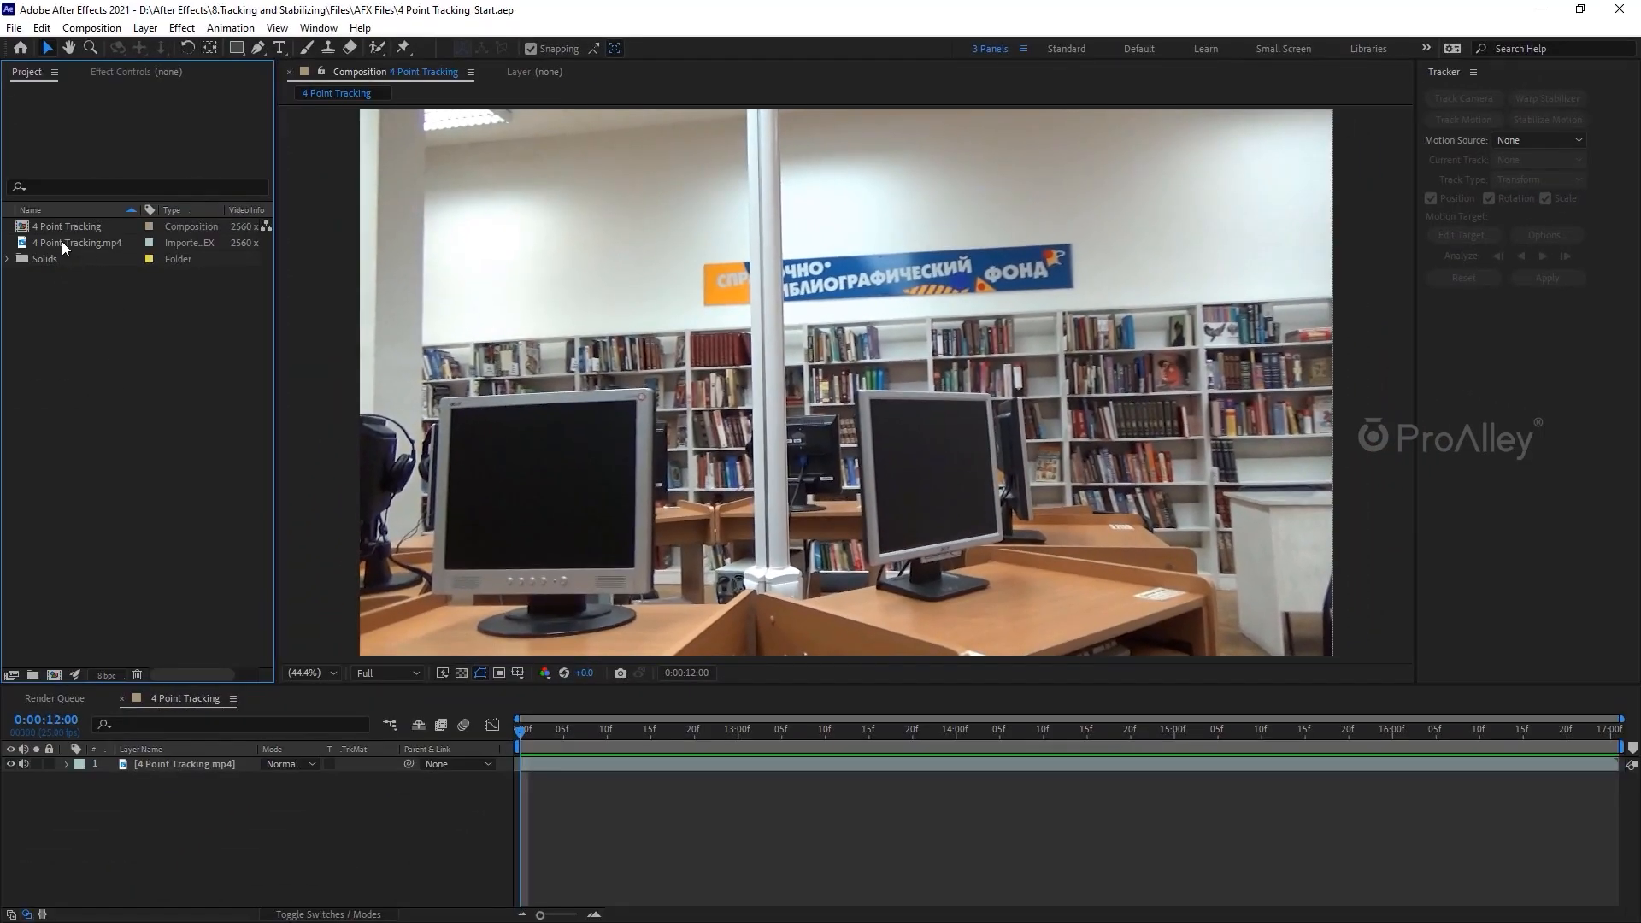
Create a new composition from the existing 4 Point Tracking composition
click(61, 242)
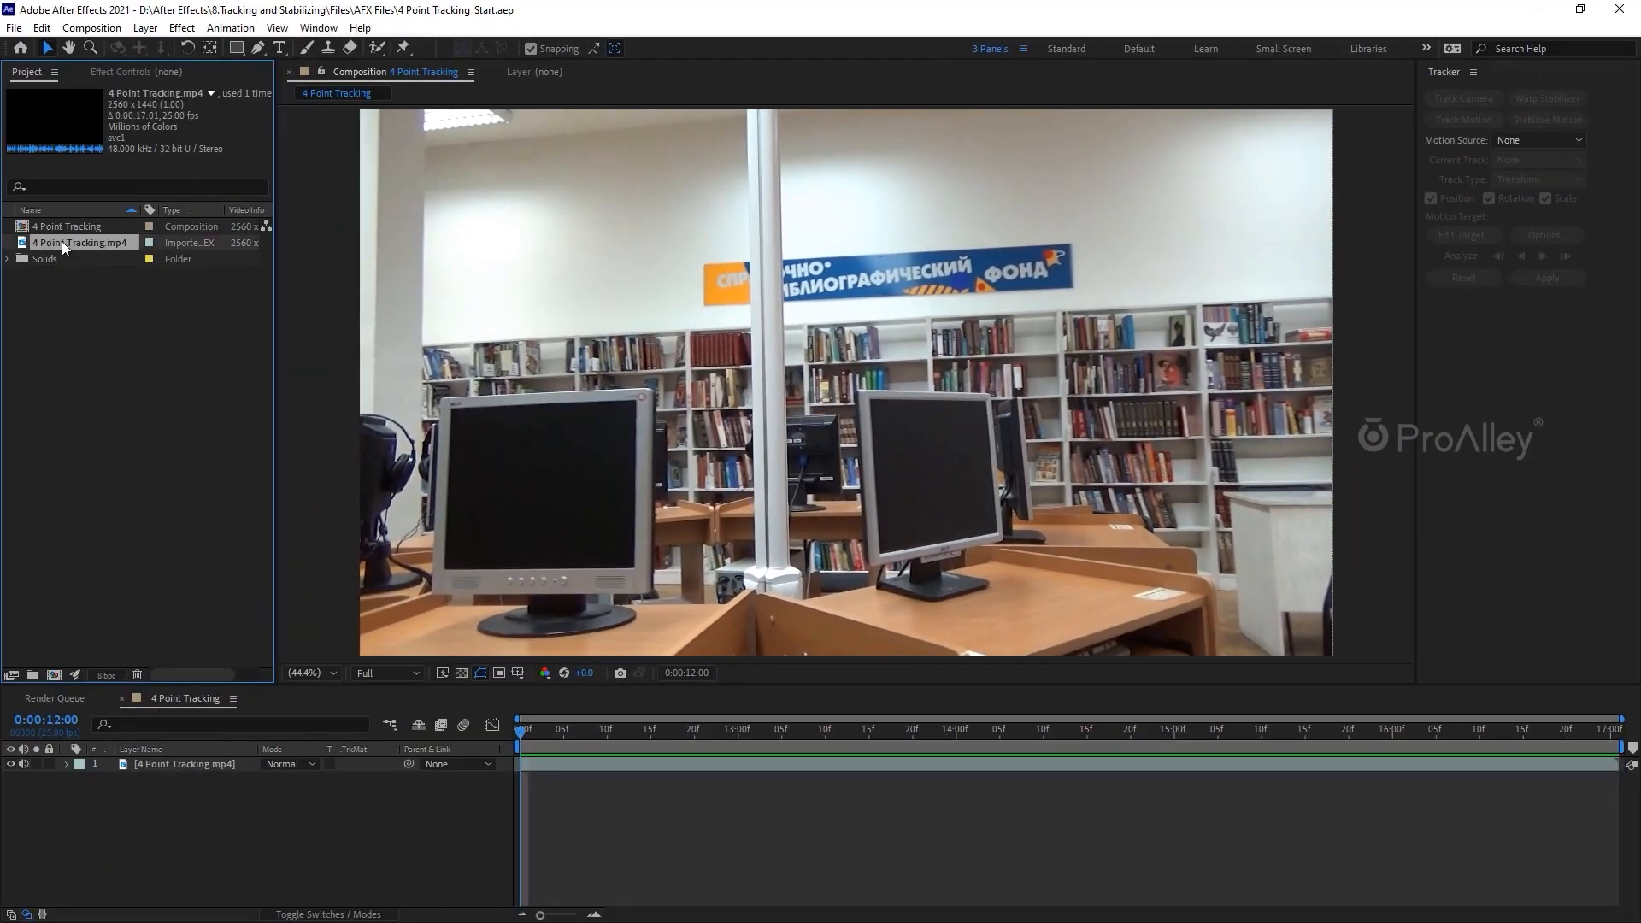
click(59, 224)
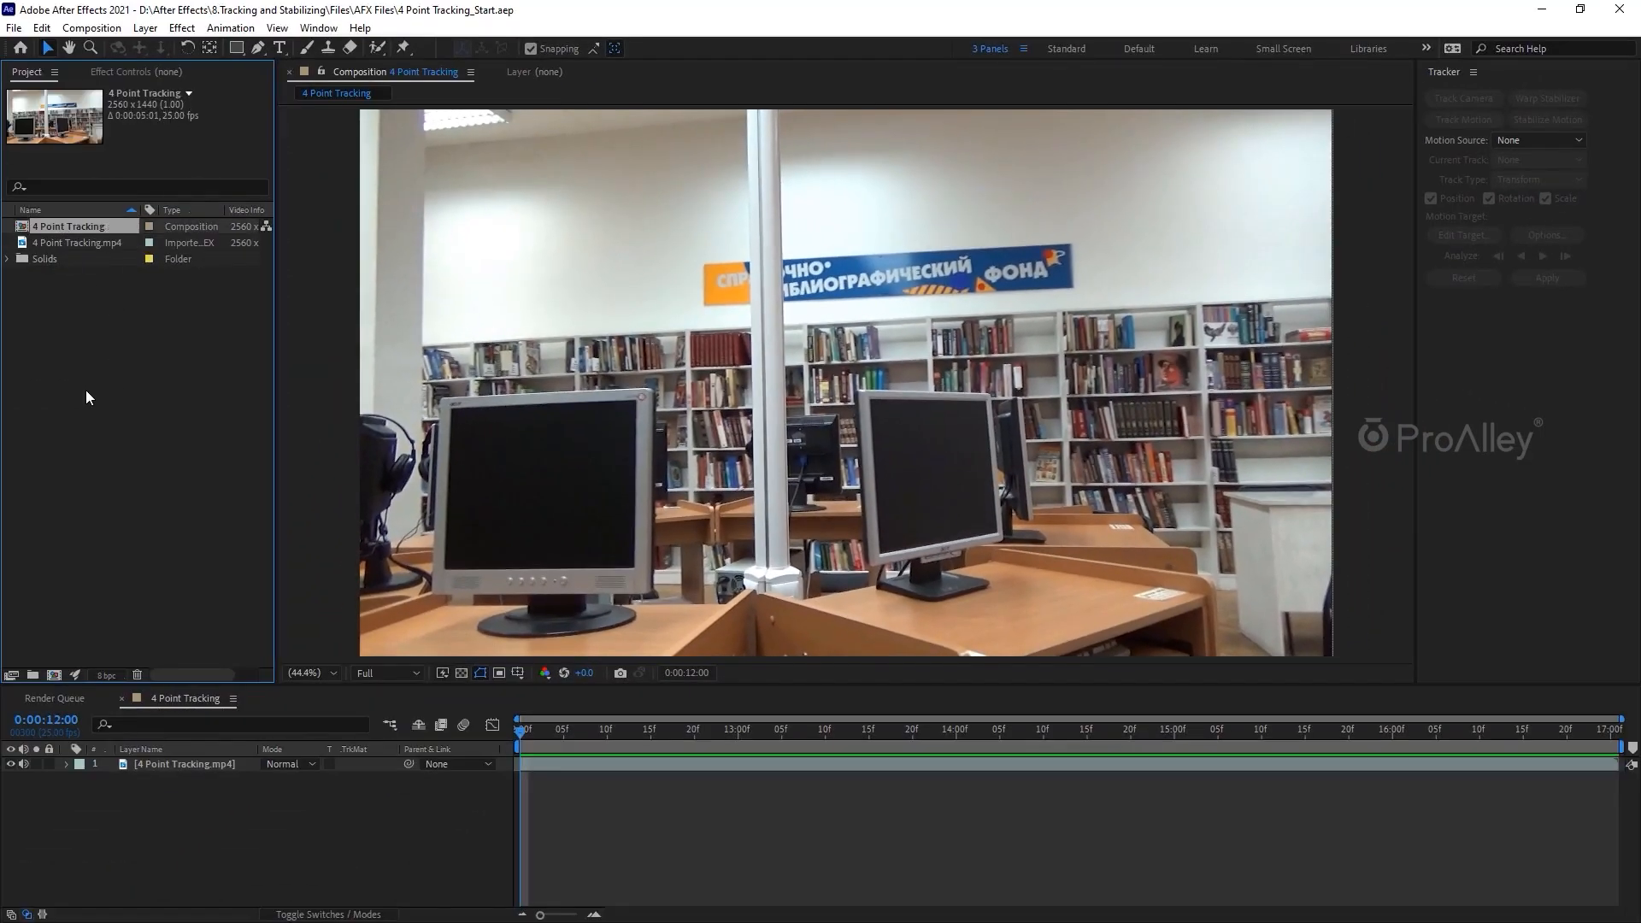
drag(101, 222, 54, 675)
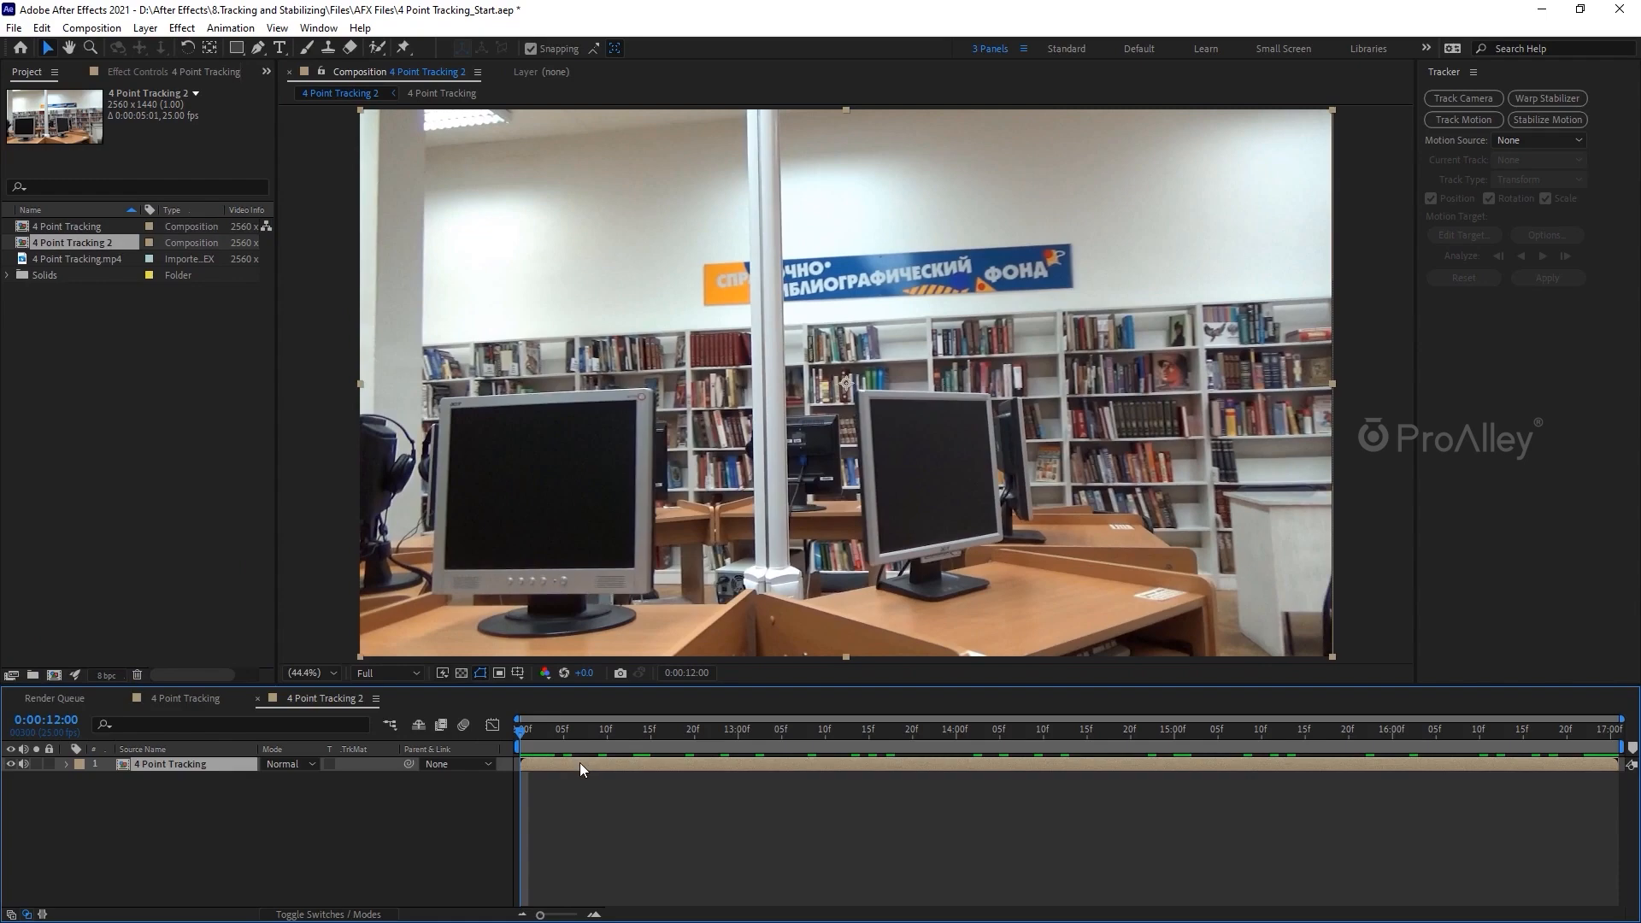
Start motion tracking on the 4 Point Tracking layer and set the track type to Perspective corner pin
right_click(580, 762)
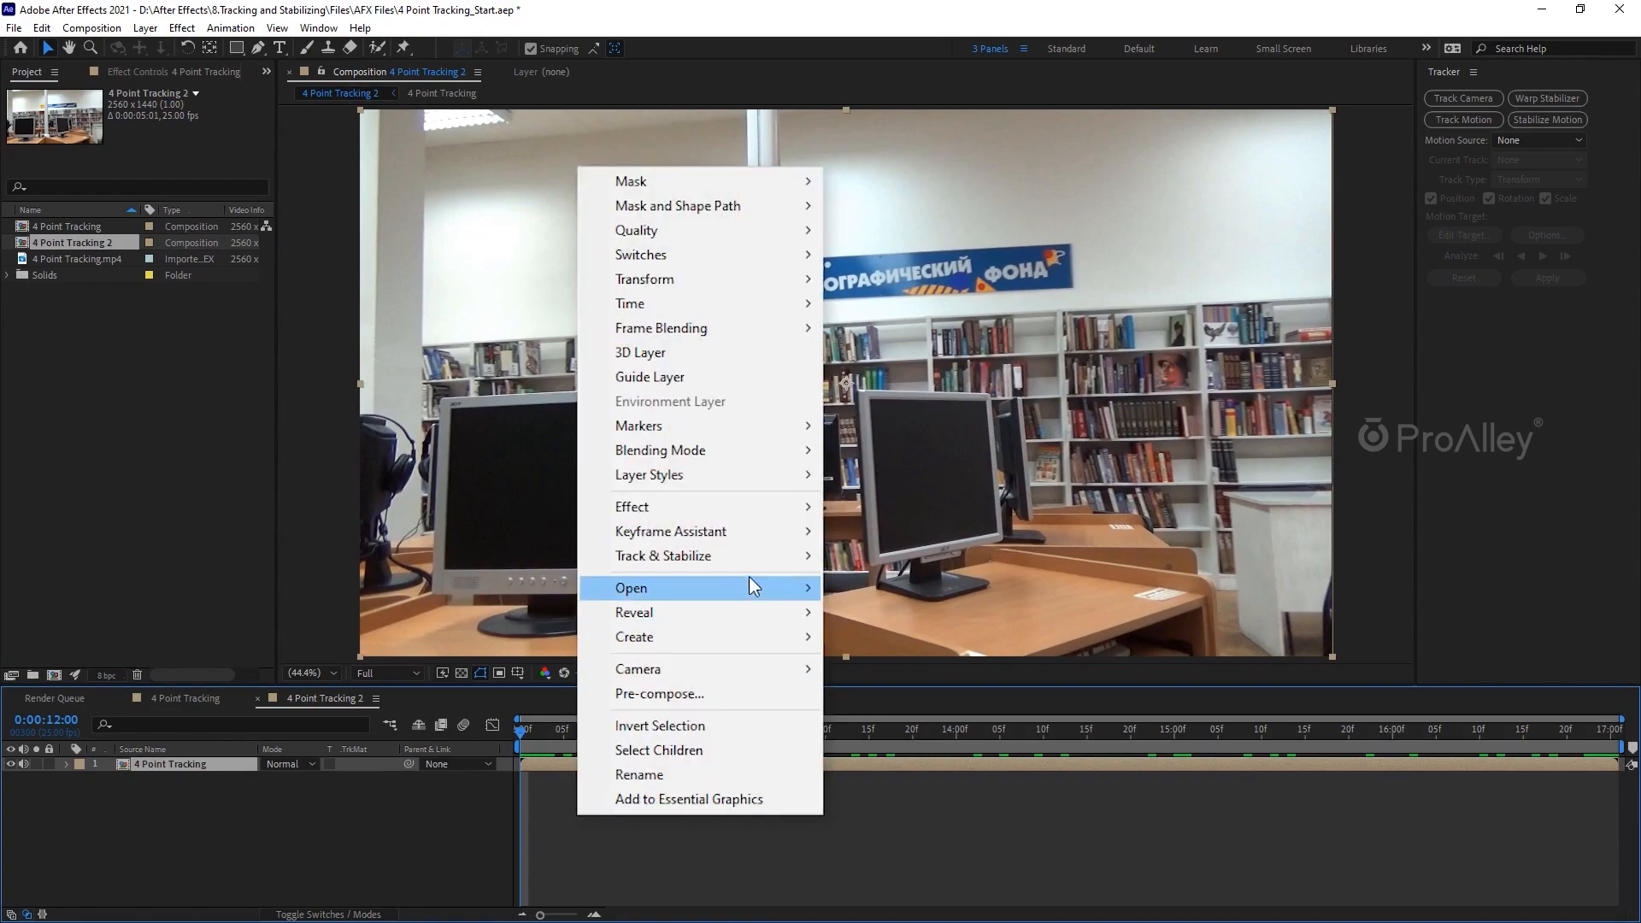
mouse_move(750, 566)
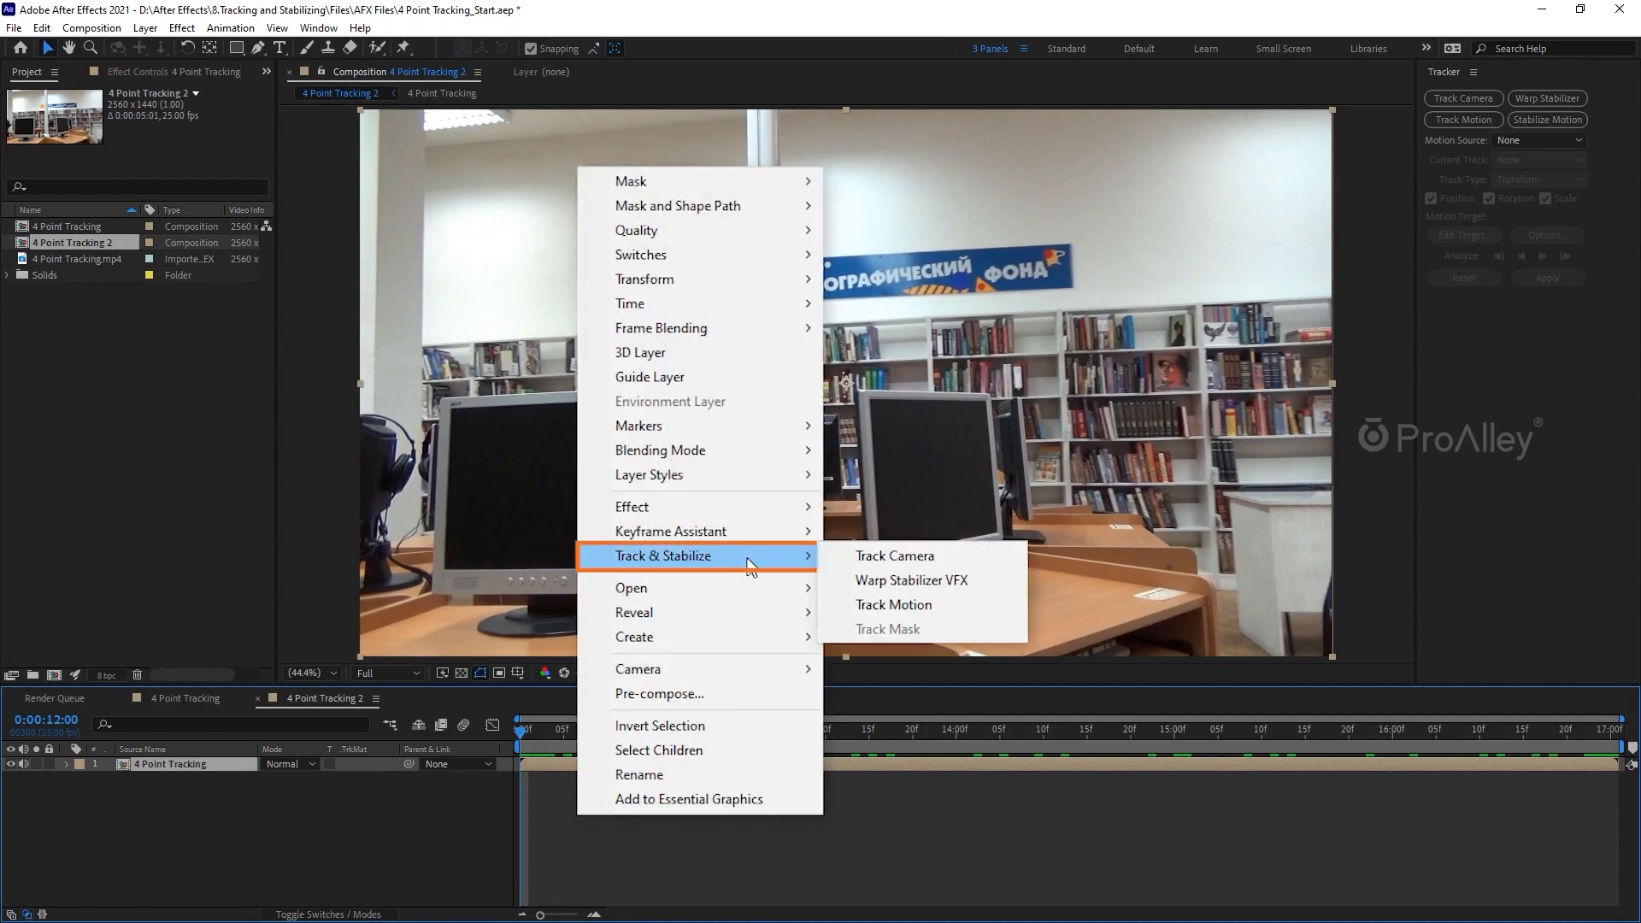
click(914, 607)
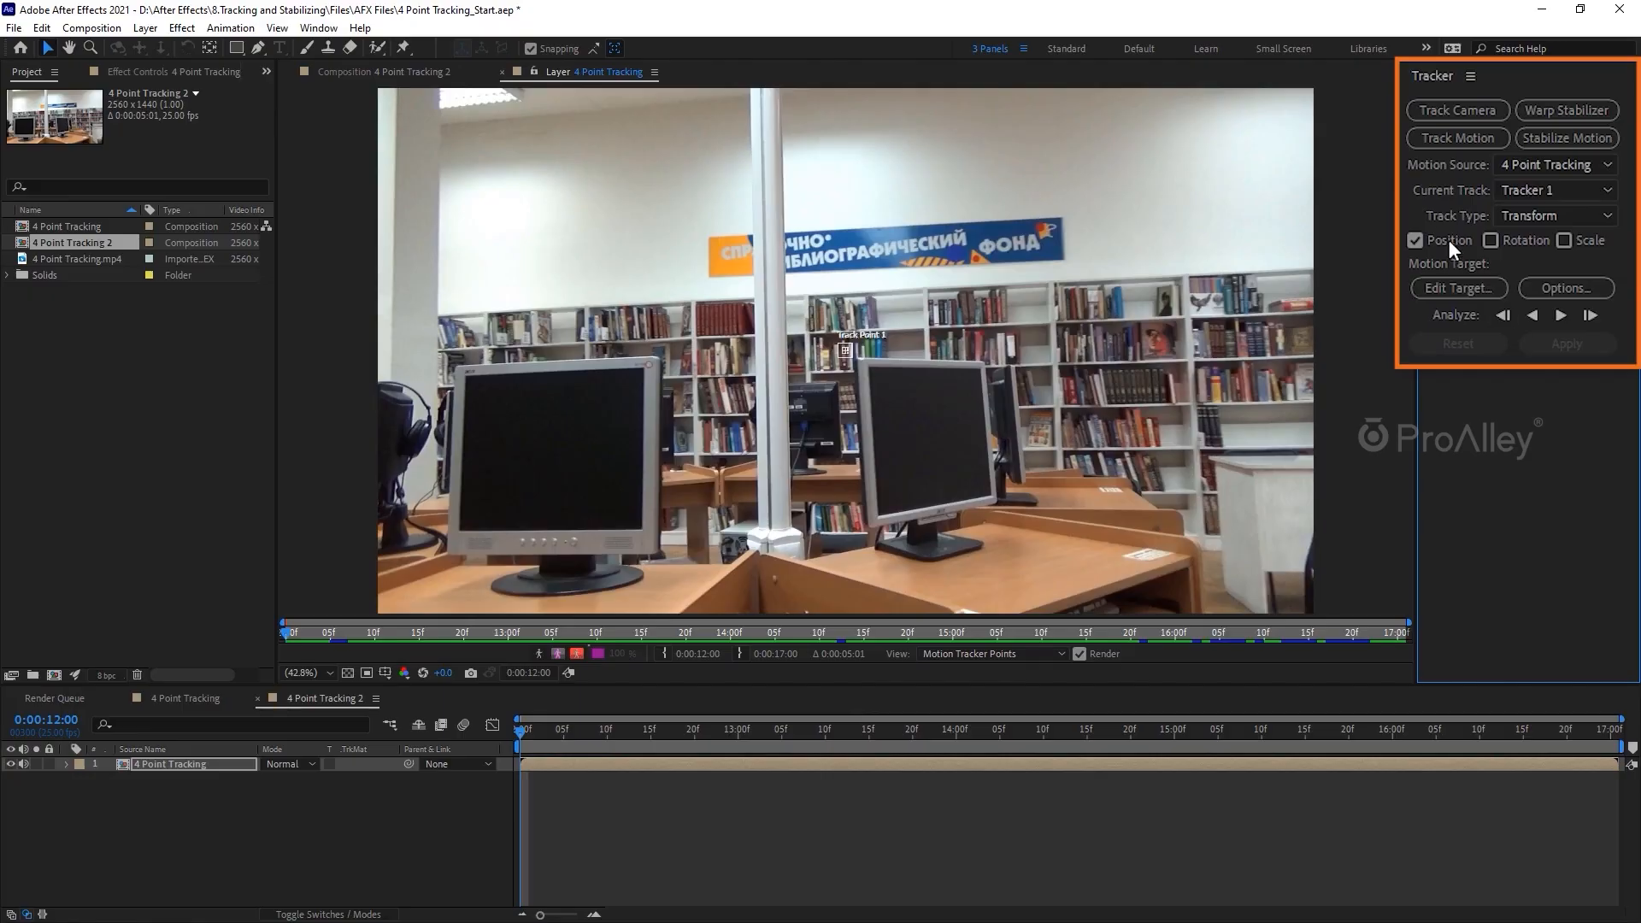
click(1607, 216)
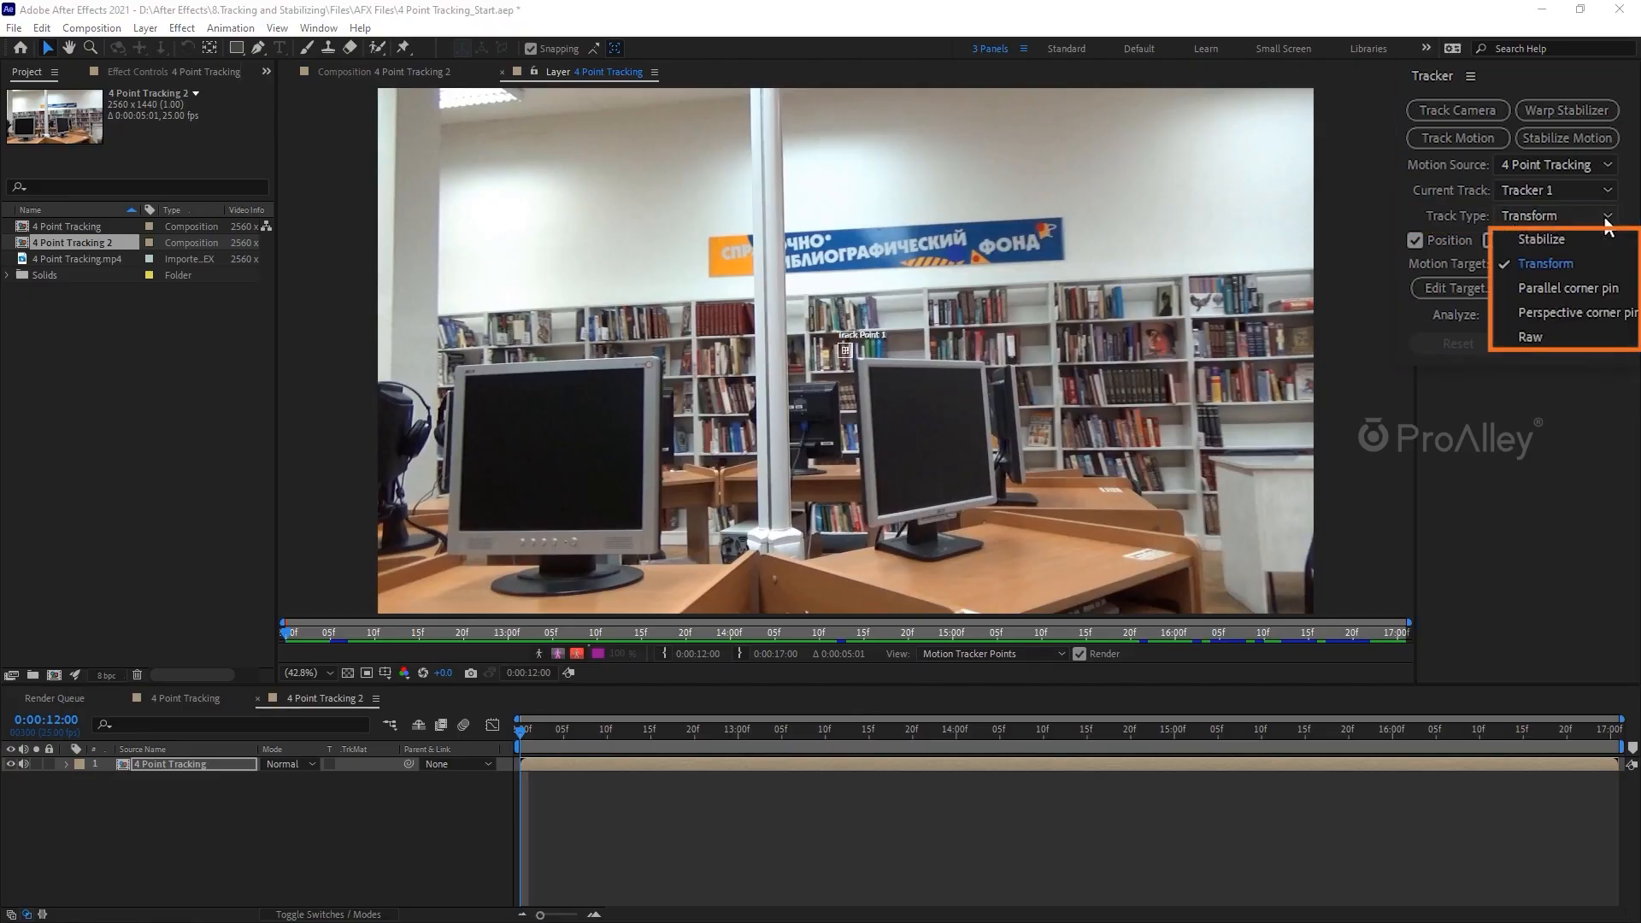
click(1591, 307)
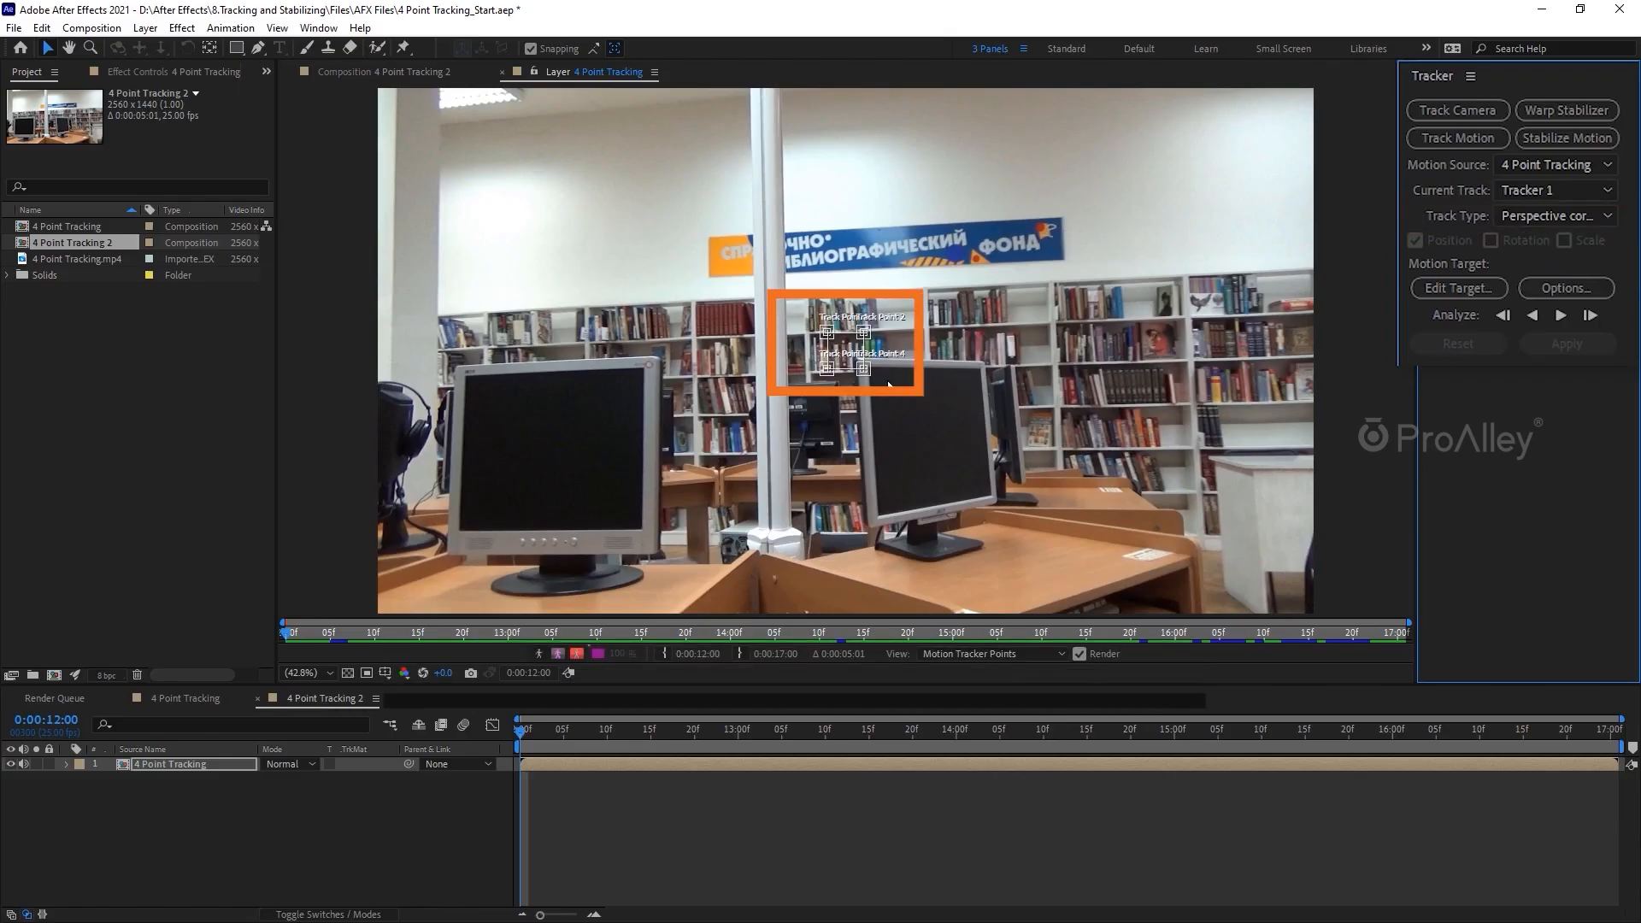
Place track points 2, 4 and 3 on the upper-right, lower-right and lower-left screen corners of the right-hand monitor
scroll(890, 391, up, 3)
drag(968, 436, 778, 312)
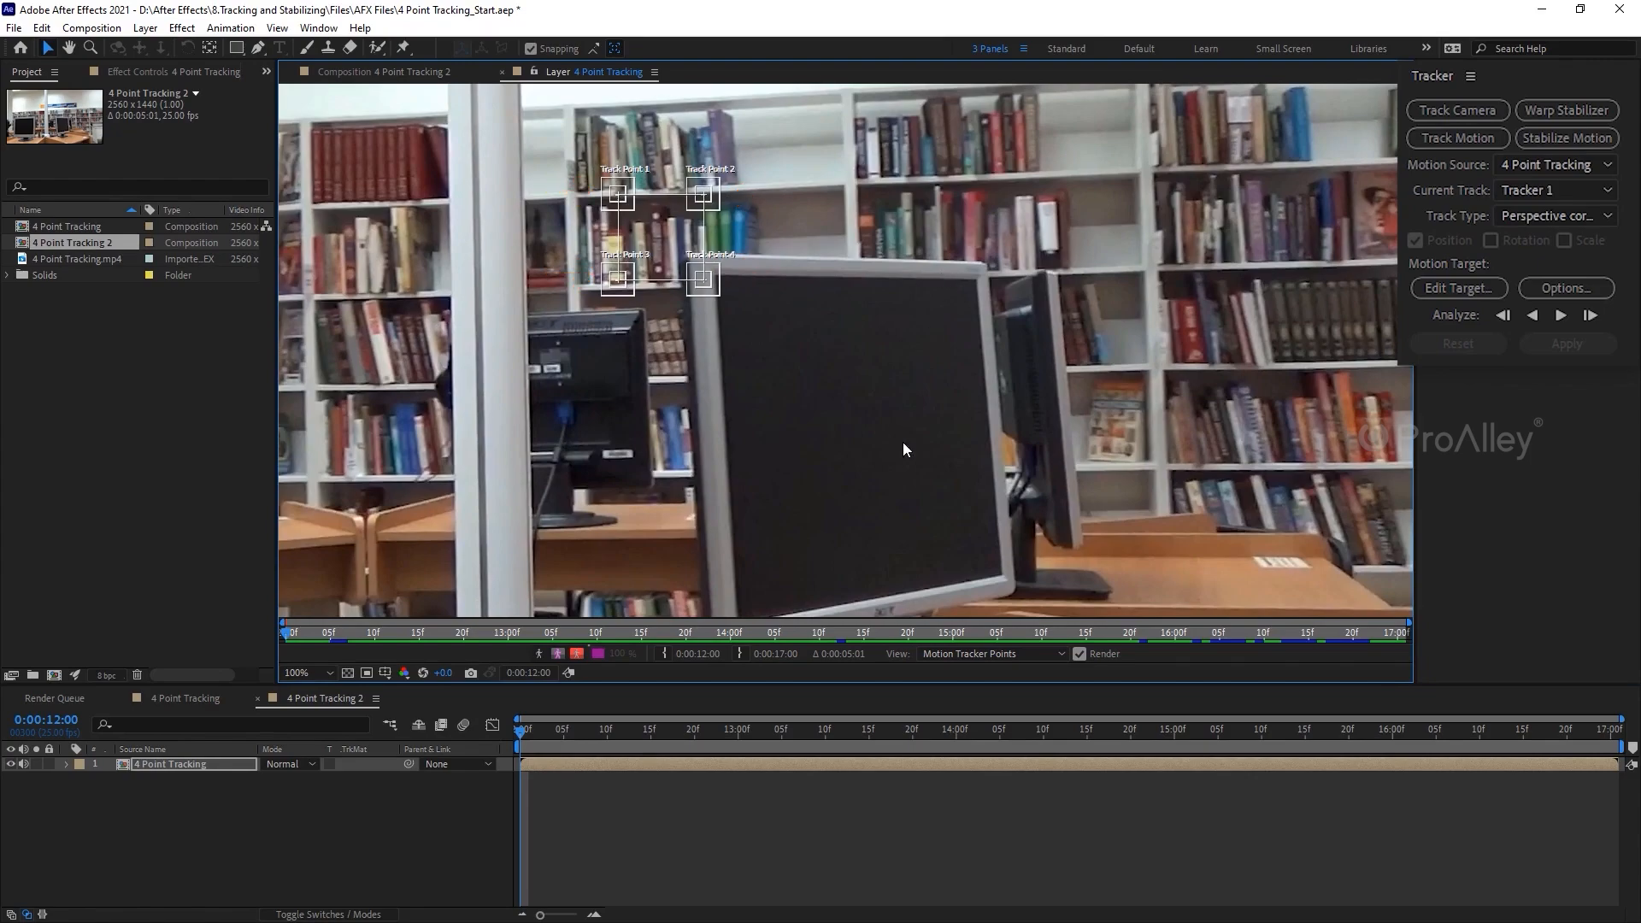
drag(903, 443, 880, 336)
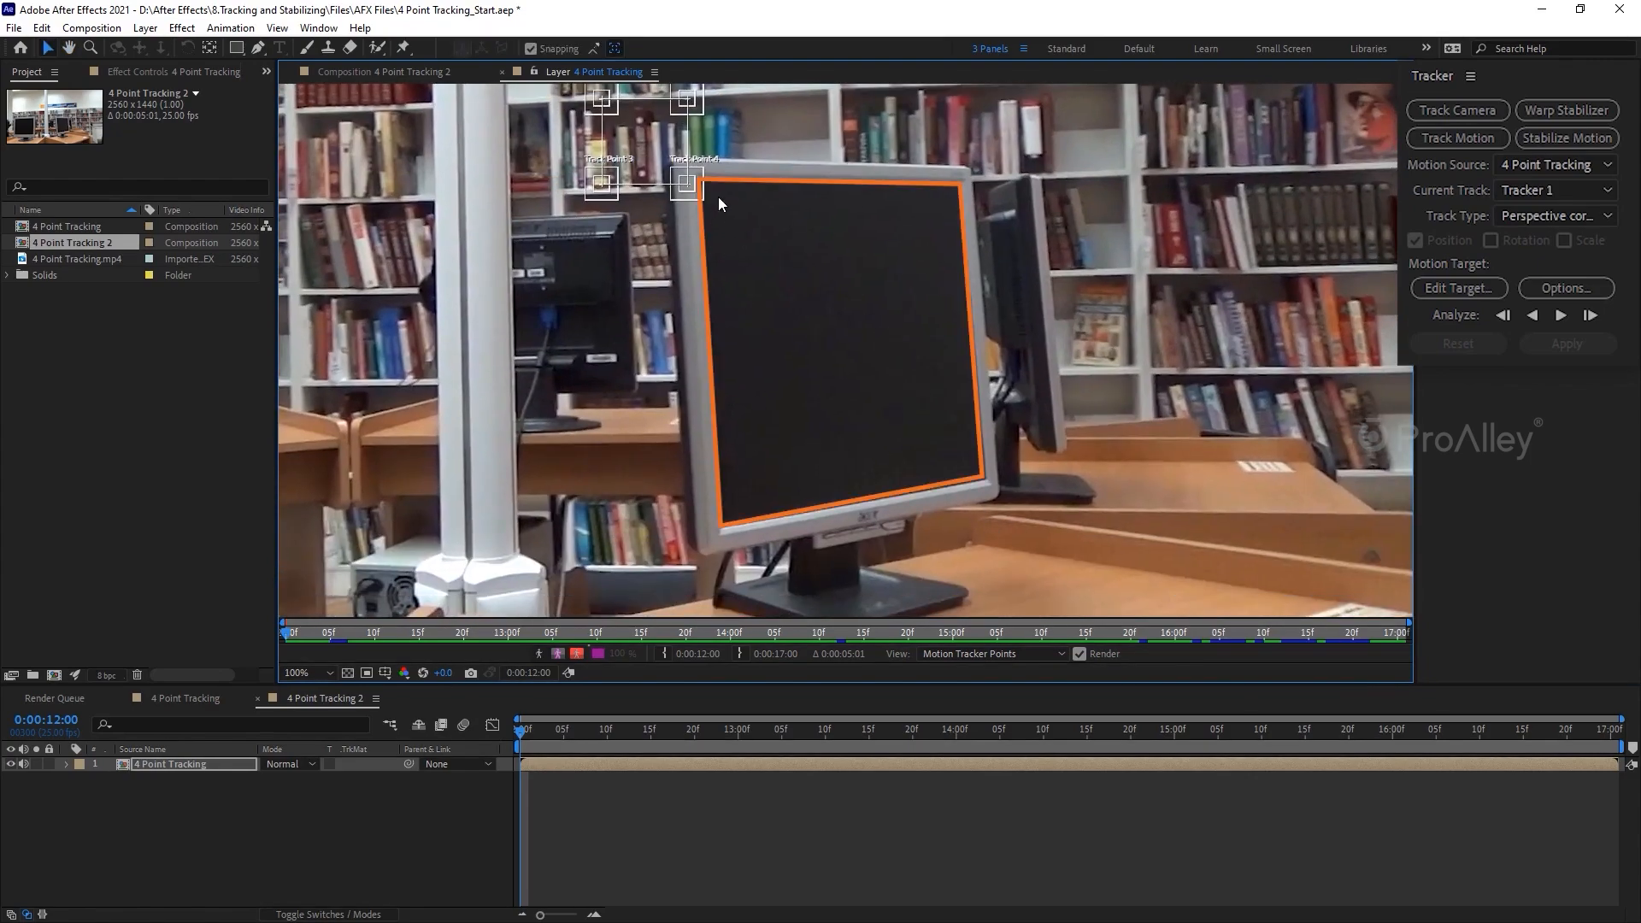
drag(718, 196, 723, 261)
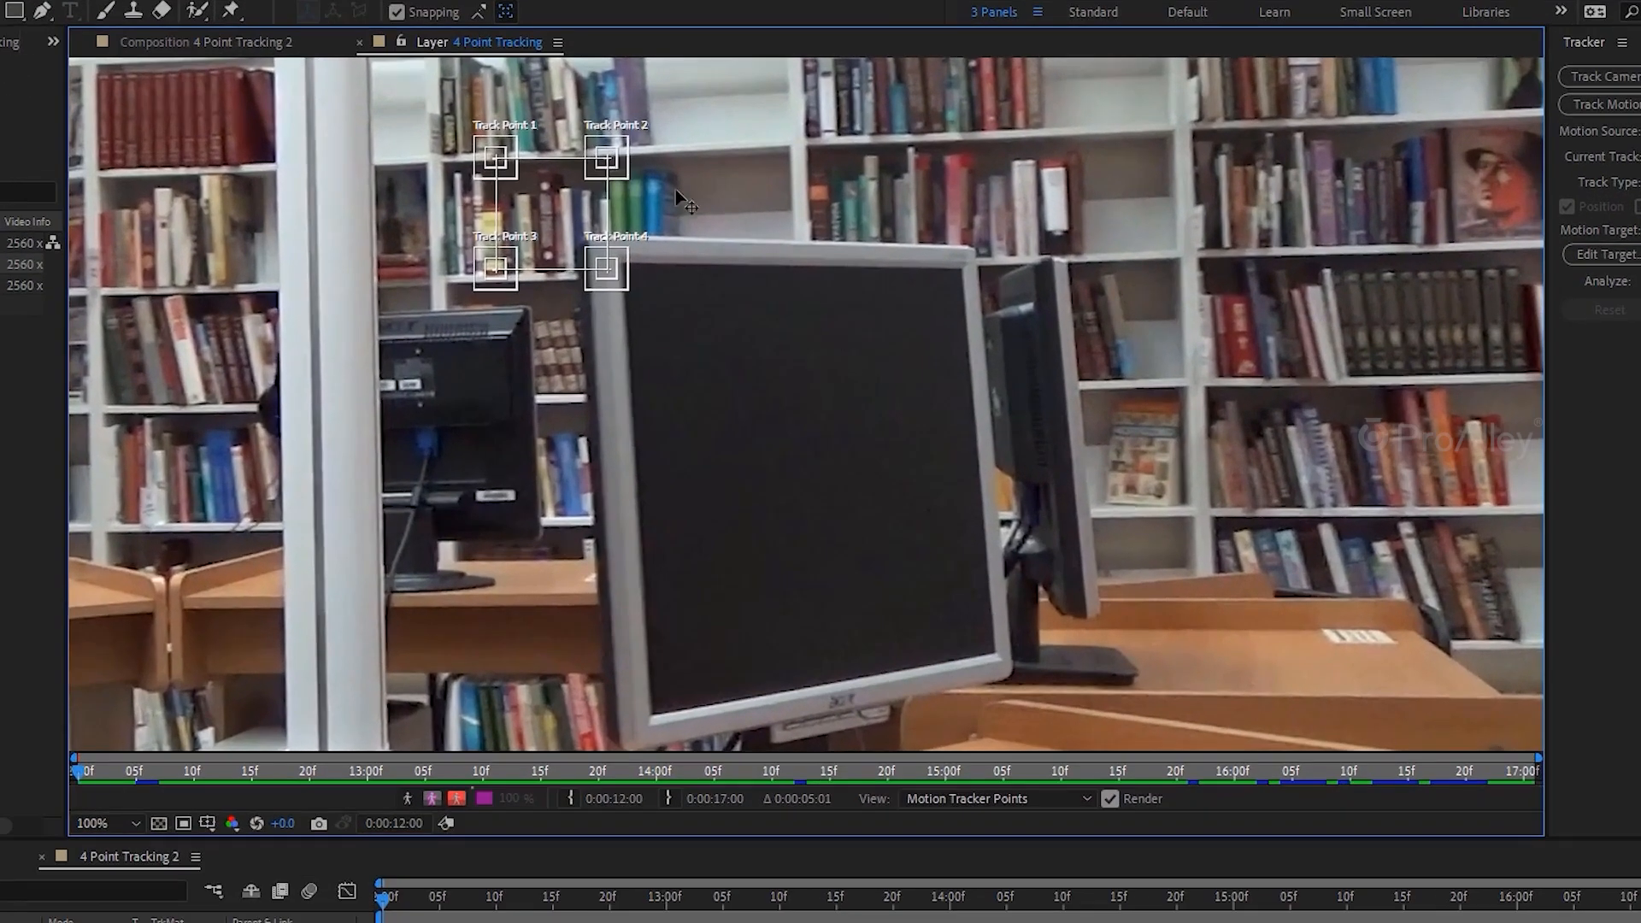
drag(606, 158, 961, 256)
drag(606, 269, 990, 642)
drag(496, 269, 654, 726)
scroll(668, 469, down, 5)
scroll(649, 385, up, 8)
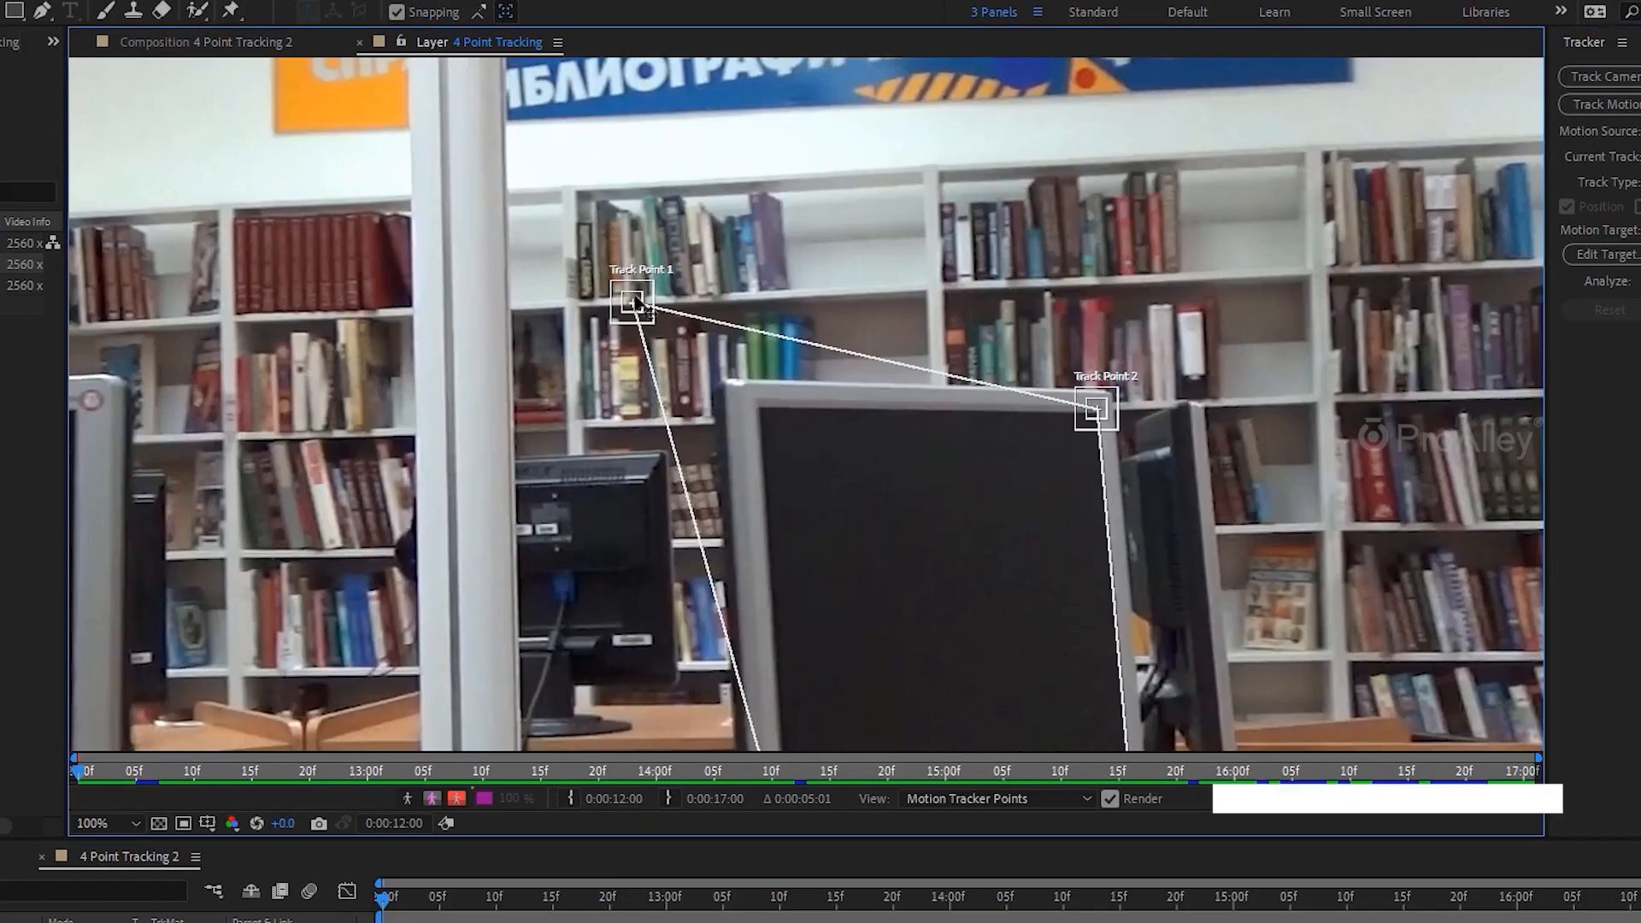
Place track point 1 precisely on the upper-left screen corner of the right-hand monitor
drag(635, 304, 760, 410)
scroll(750, 407, up, 2)
drag(852, 458, 871, 473)
scroll(902, 513, down, 2)
scroll(763, 311, up, 2)
drag(763, 311, 769, 321)
Fine-tune the remaining corner track points and enlarge the tracking regions of track point 3
scroll(854, 428, down, 5)
drag(867, 480, 902, 453)
drag(939, 562, 955, 569)
scroll(956, 569, left, 10)
drag(654, 461, 670, 497)
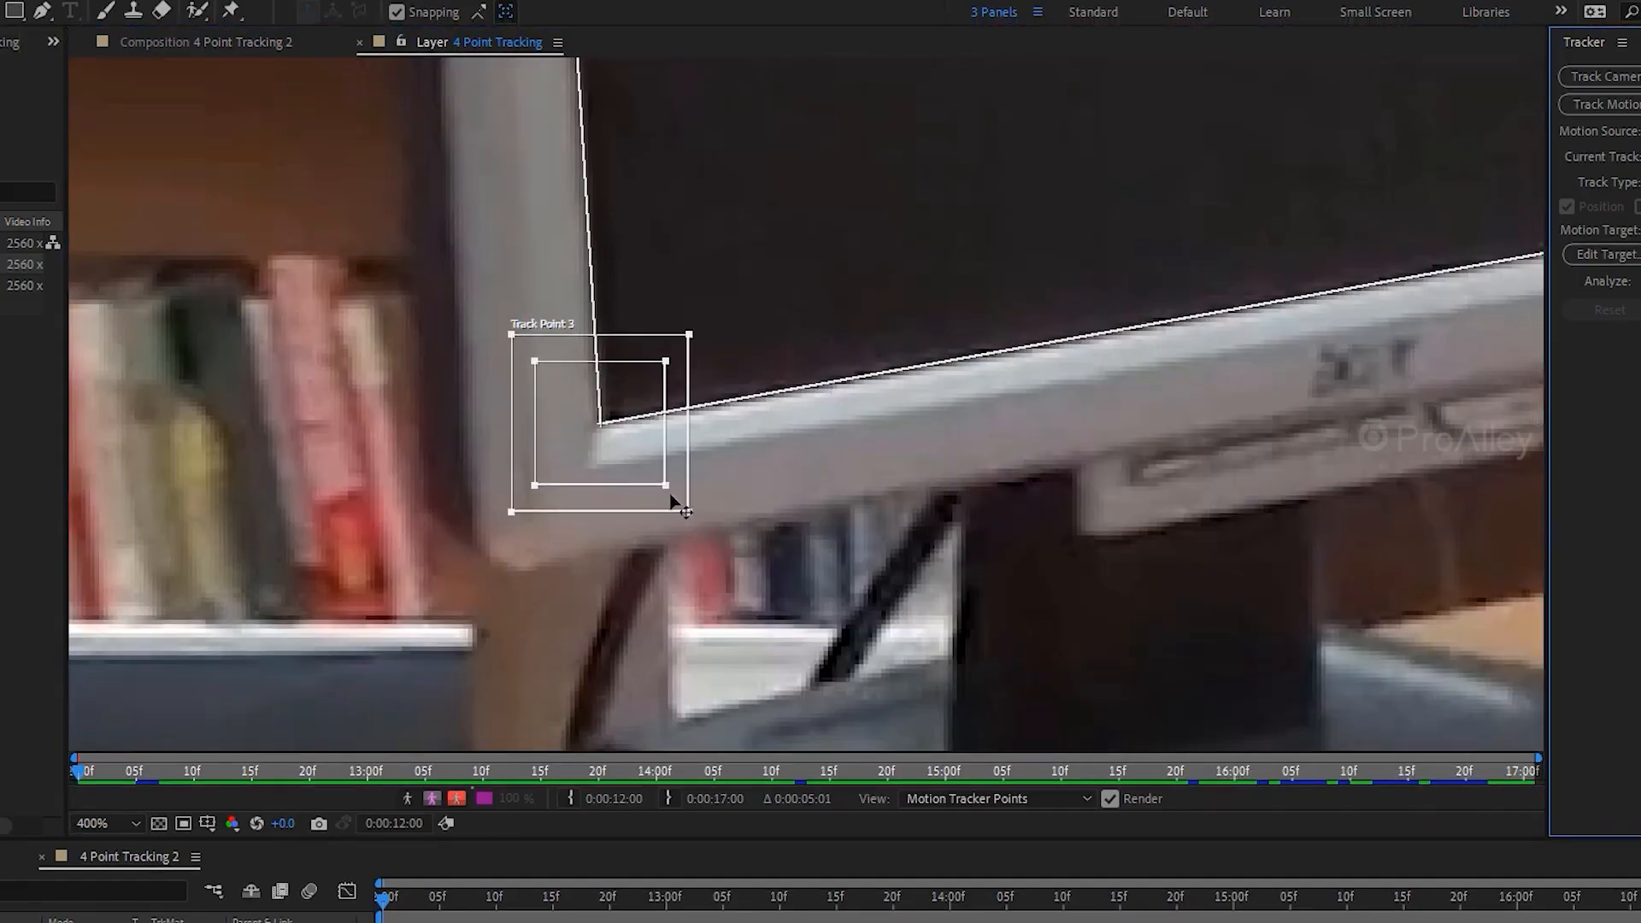
scroll(675, 506, down, 6)
scroll(899, 460, up, 3)
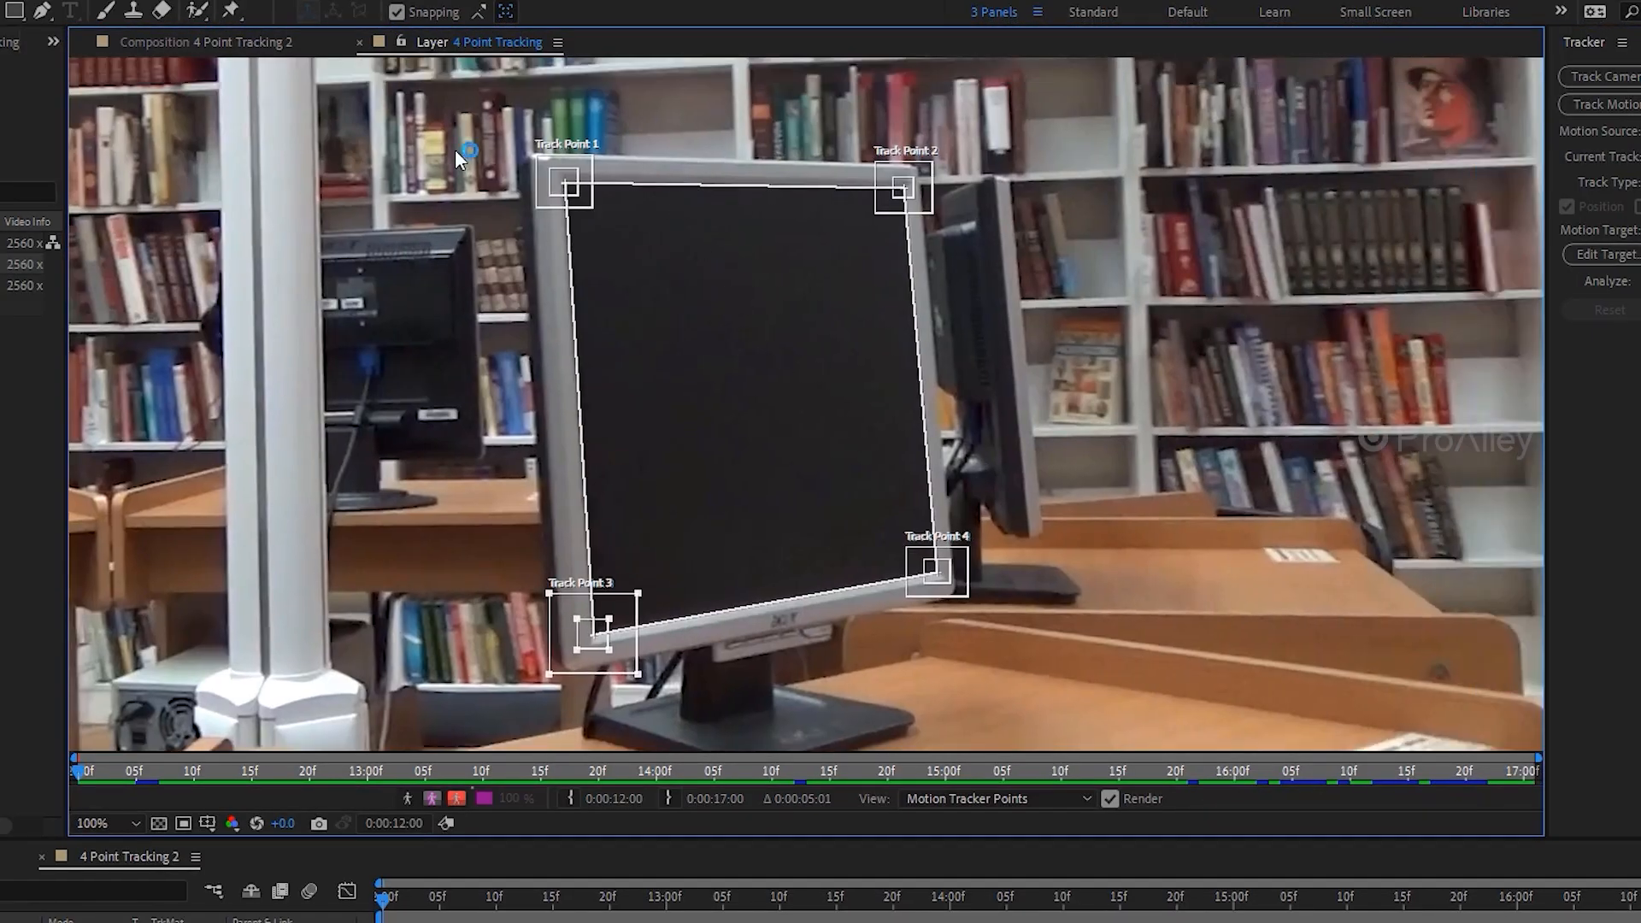
Enlarge the search regions of track points 1, 2 and 4 around the monitor's corners
drag(595, 214, 609, 221)
click(933, 214)
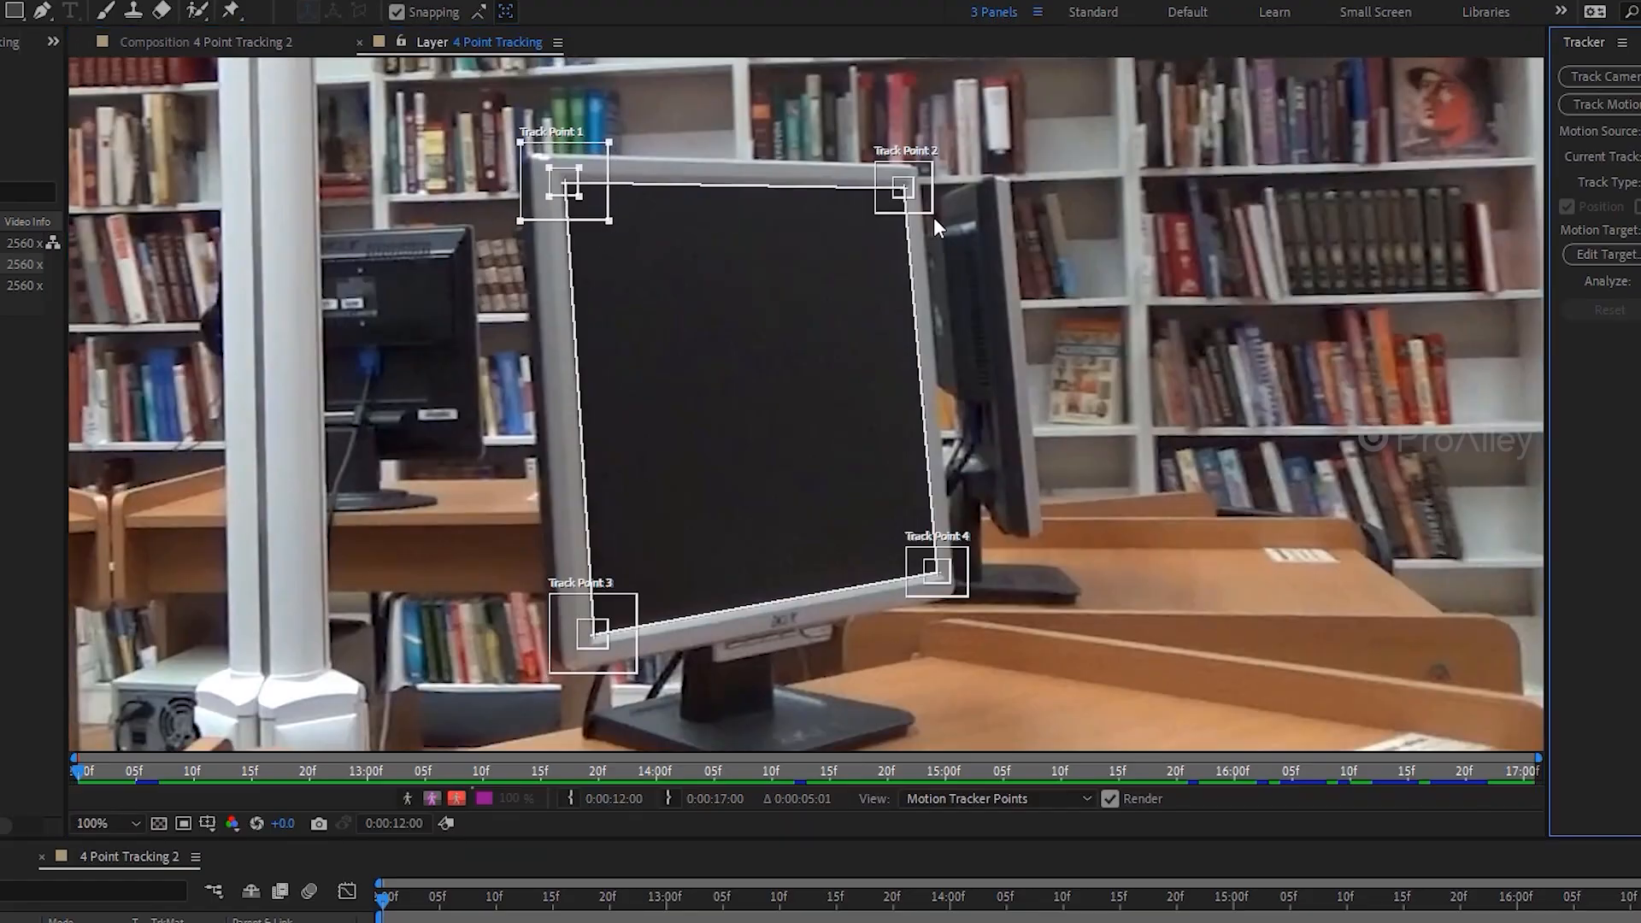
drag(933, 217, 940, 224)
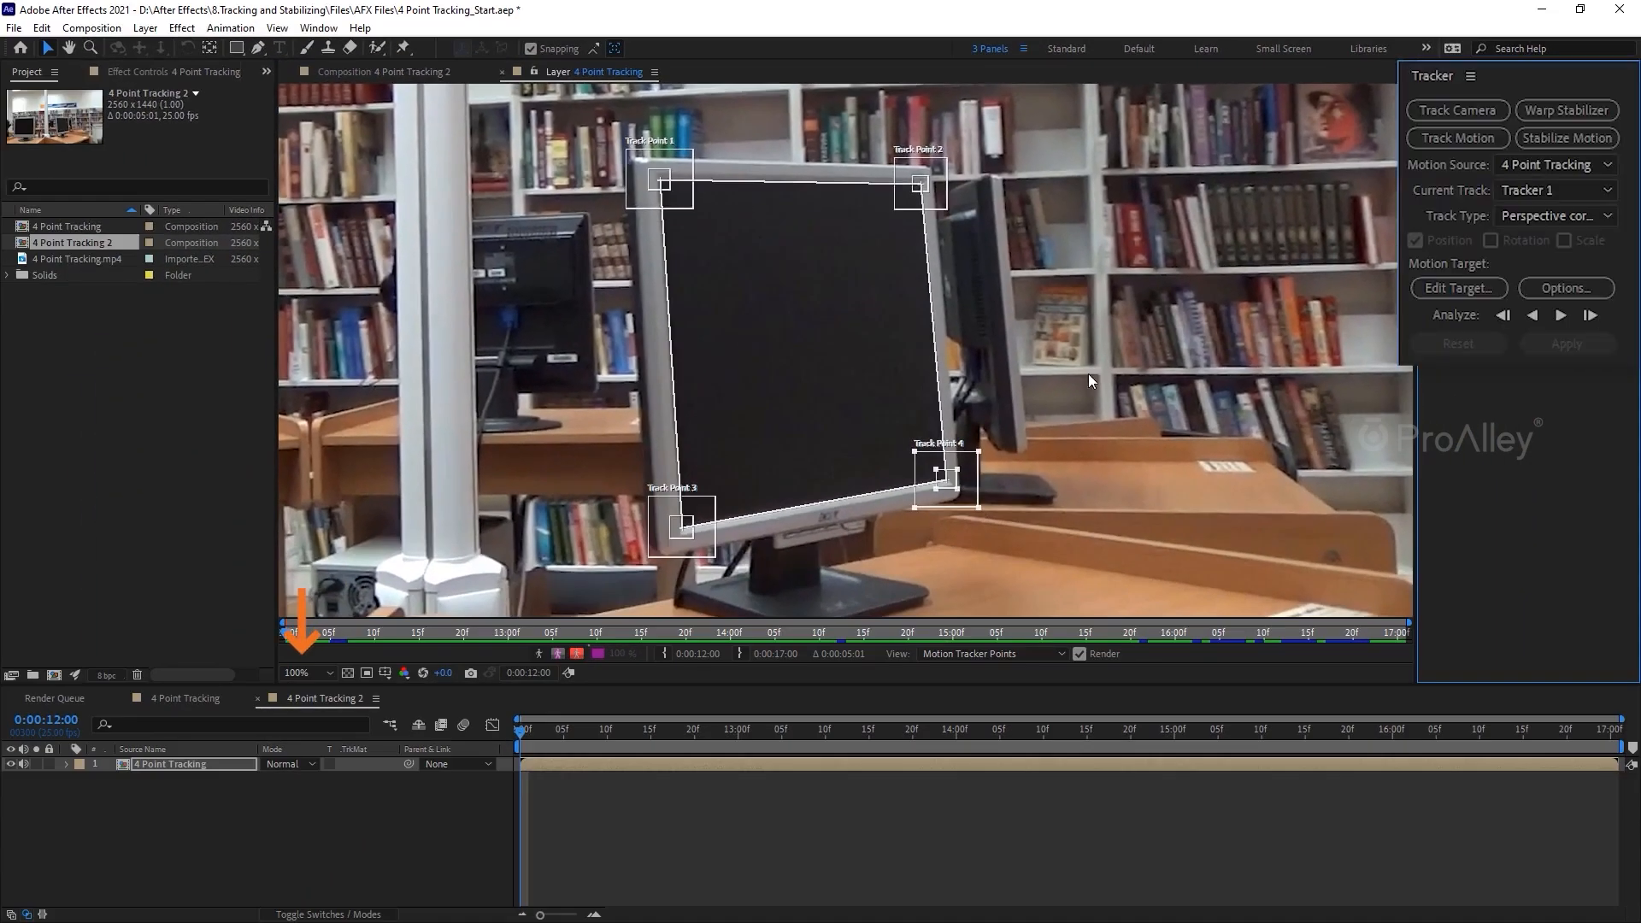
Analyze the four track points forward through the clip and scrub back over the tracked frames
click(102, 823)
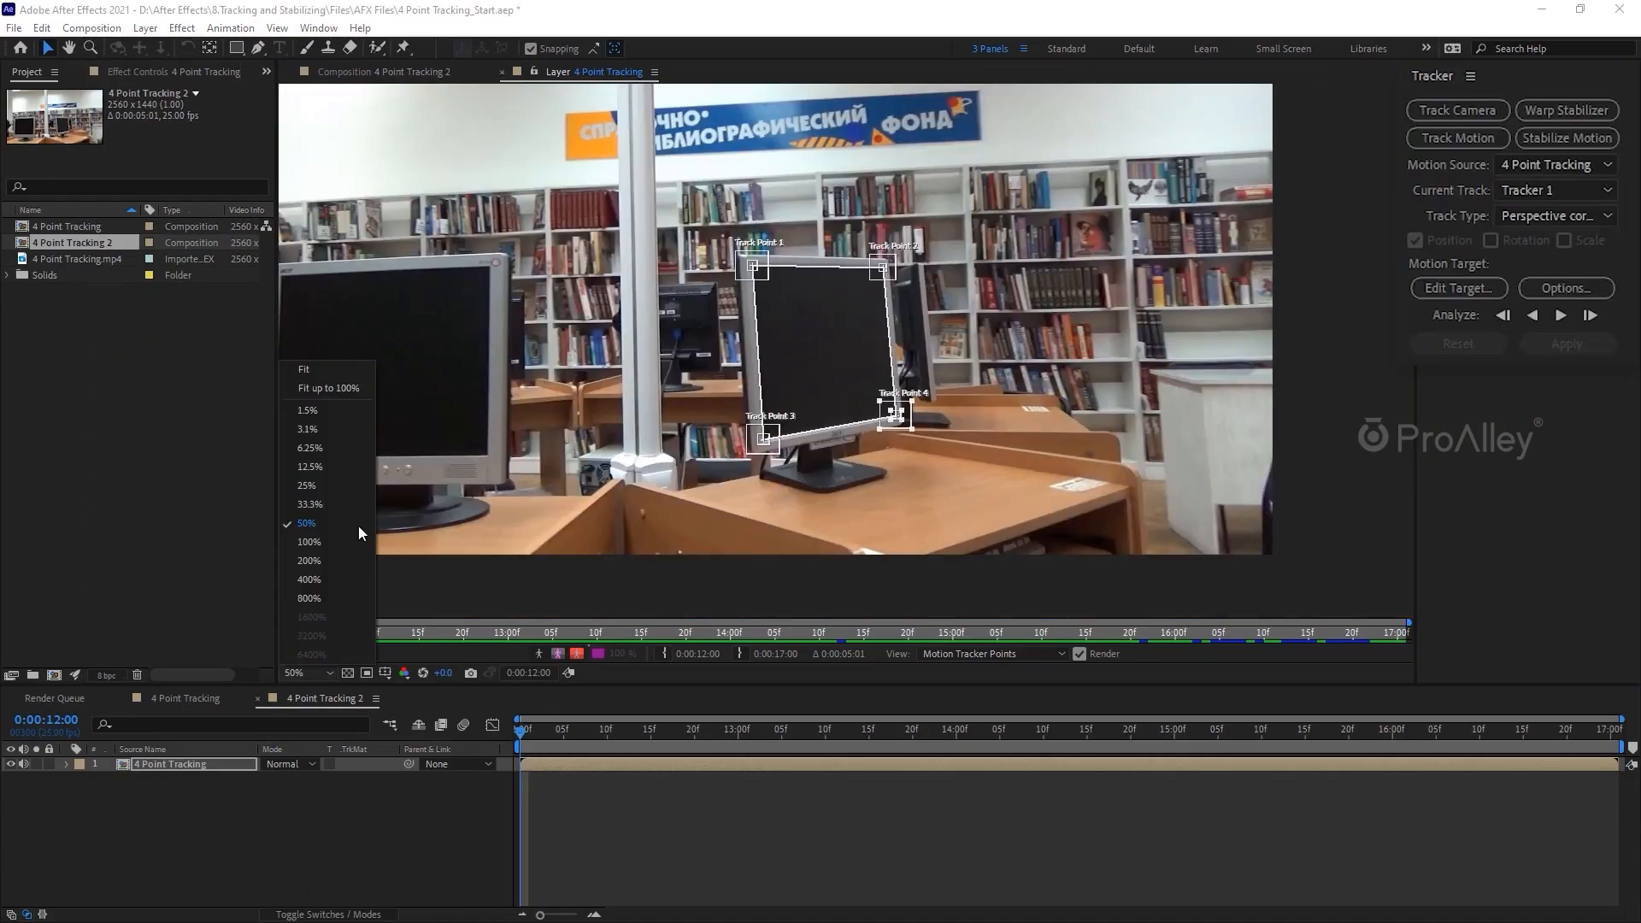
click(321, 369)
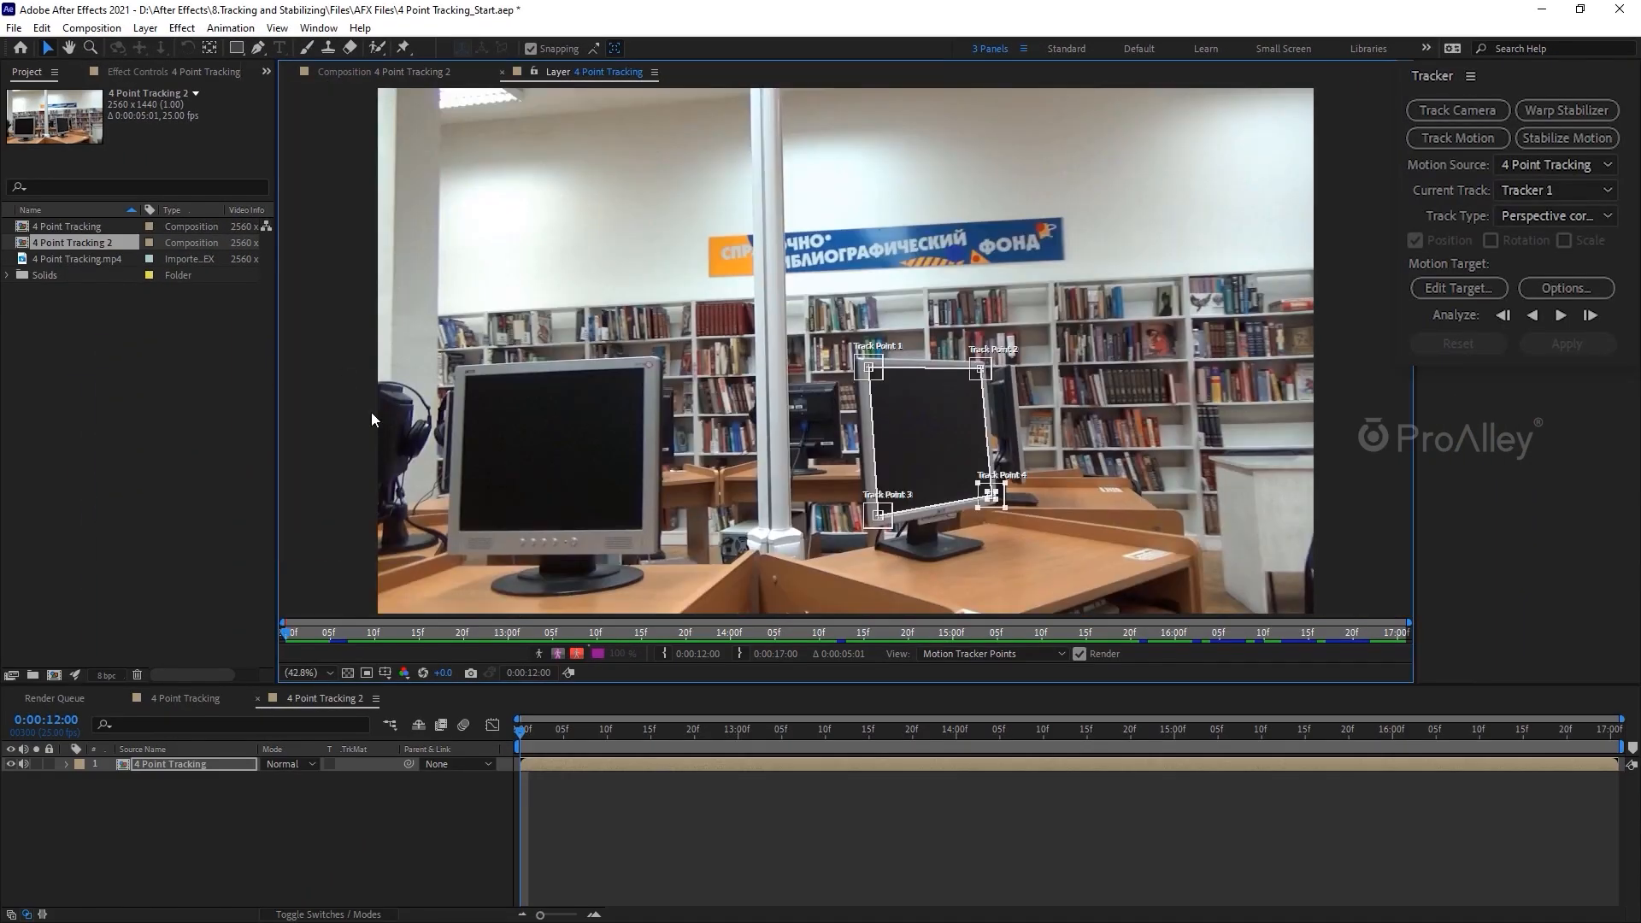
click(1559, 315)
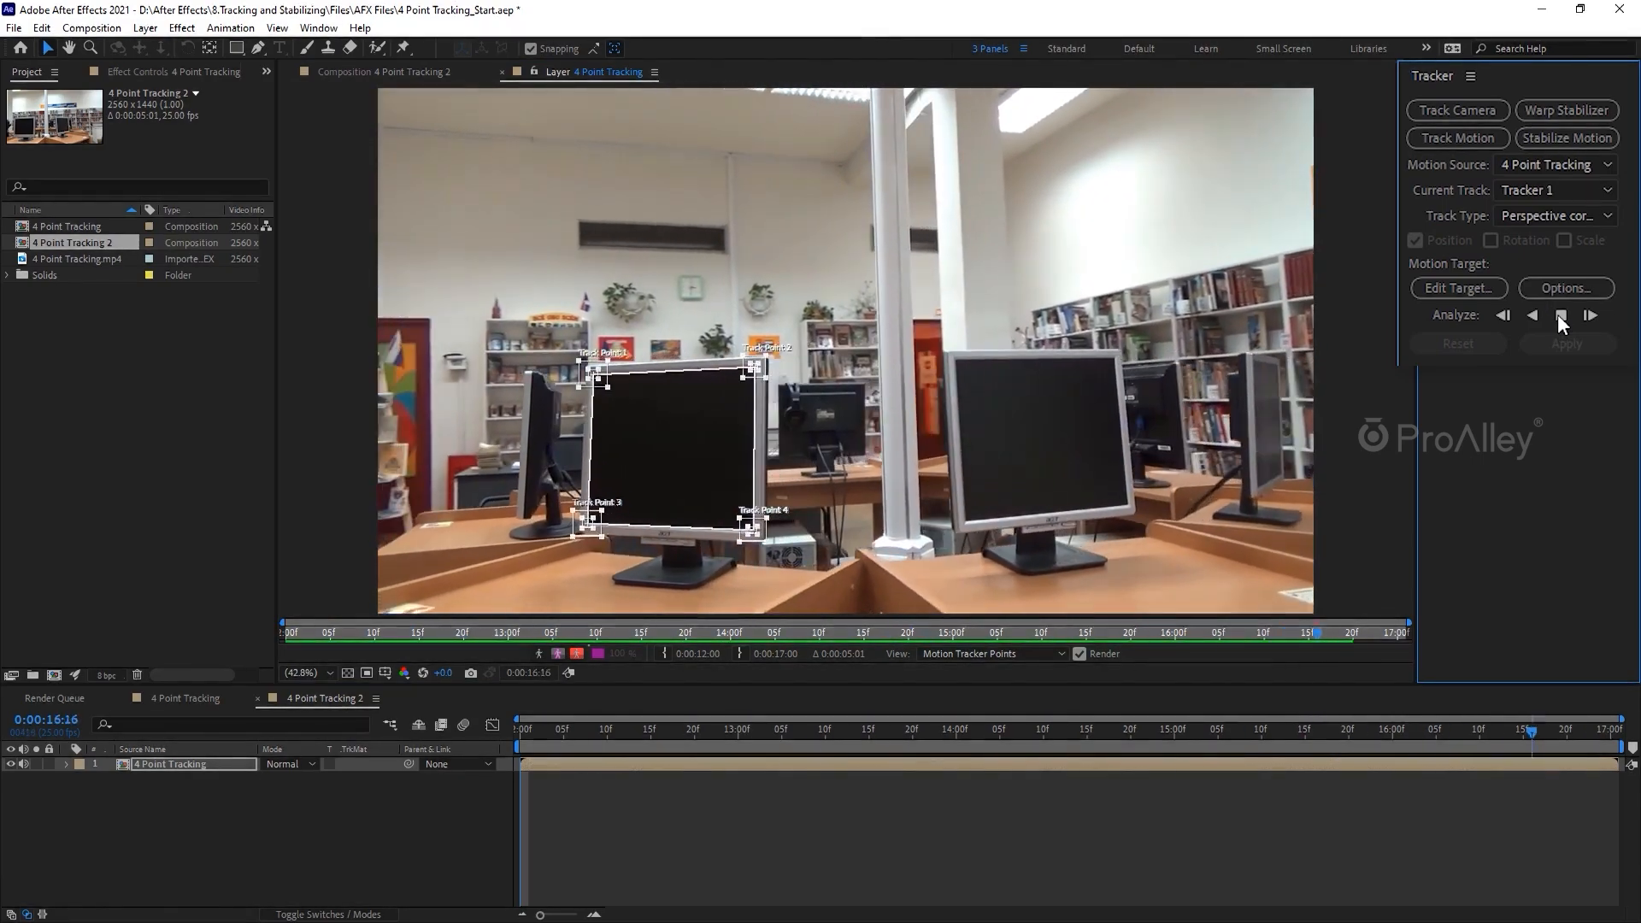
drag(1526, 741, 527, 736)
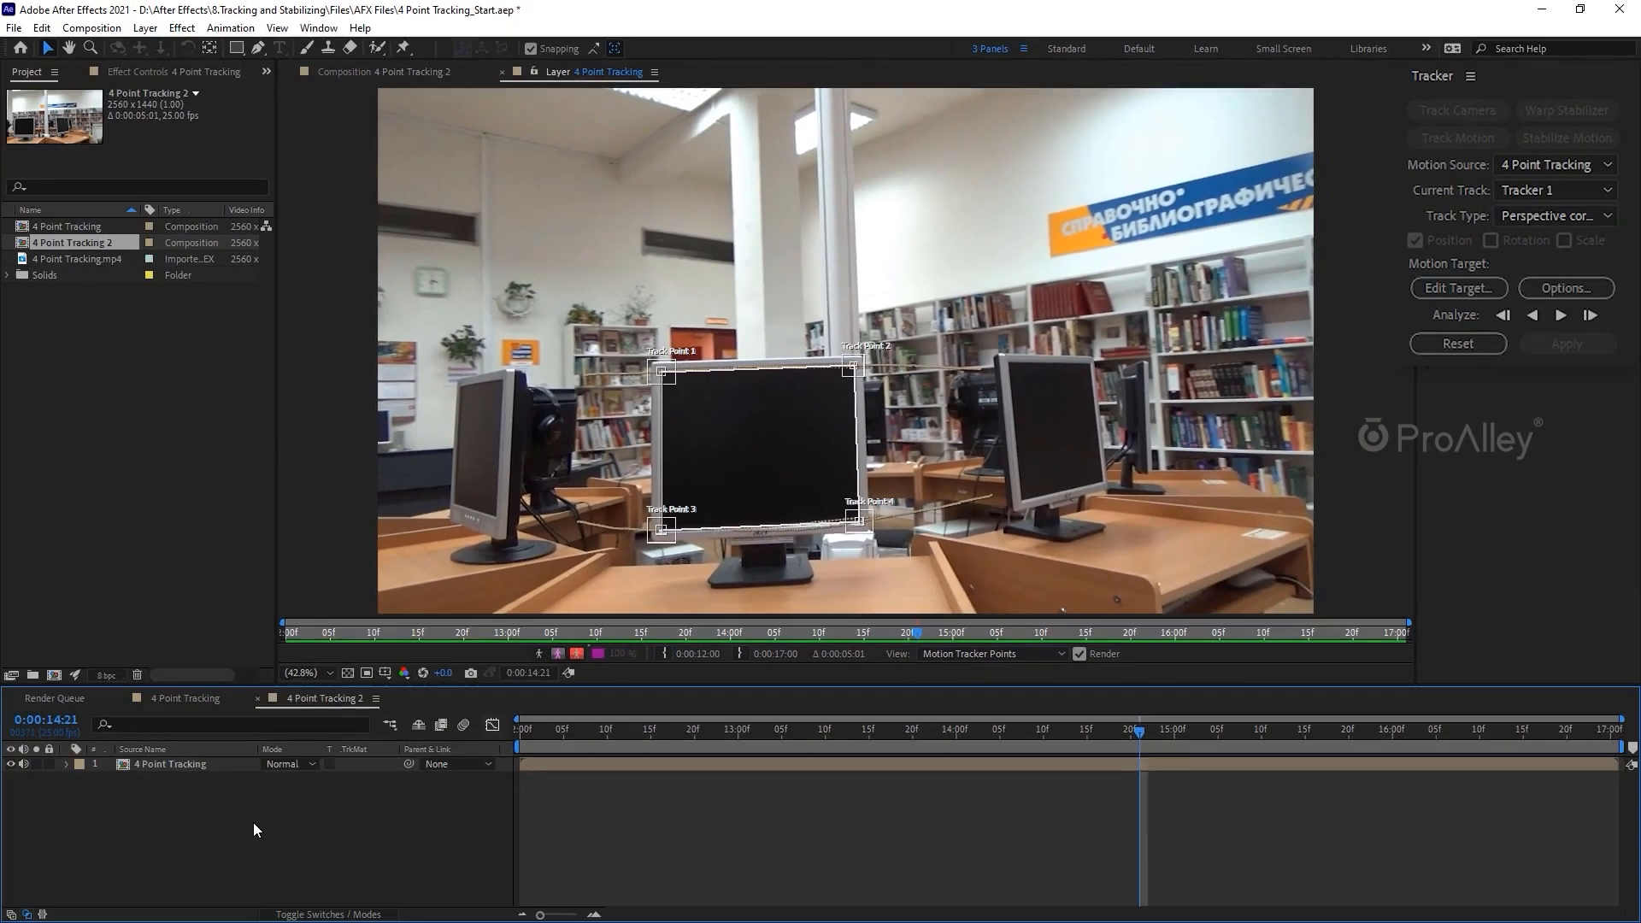
Create a solid layer named Screen, 2000 px wide and 1500 px high
right_click(253, 822)
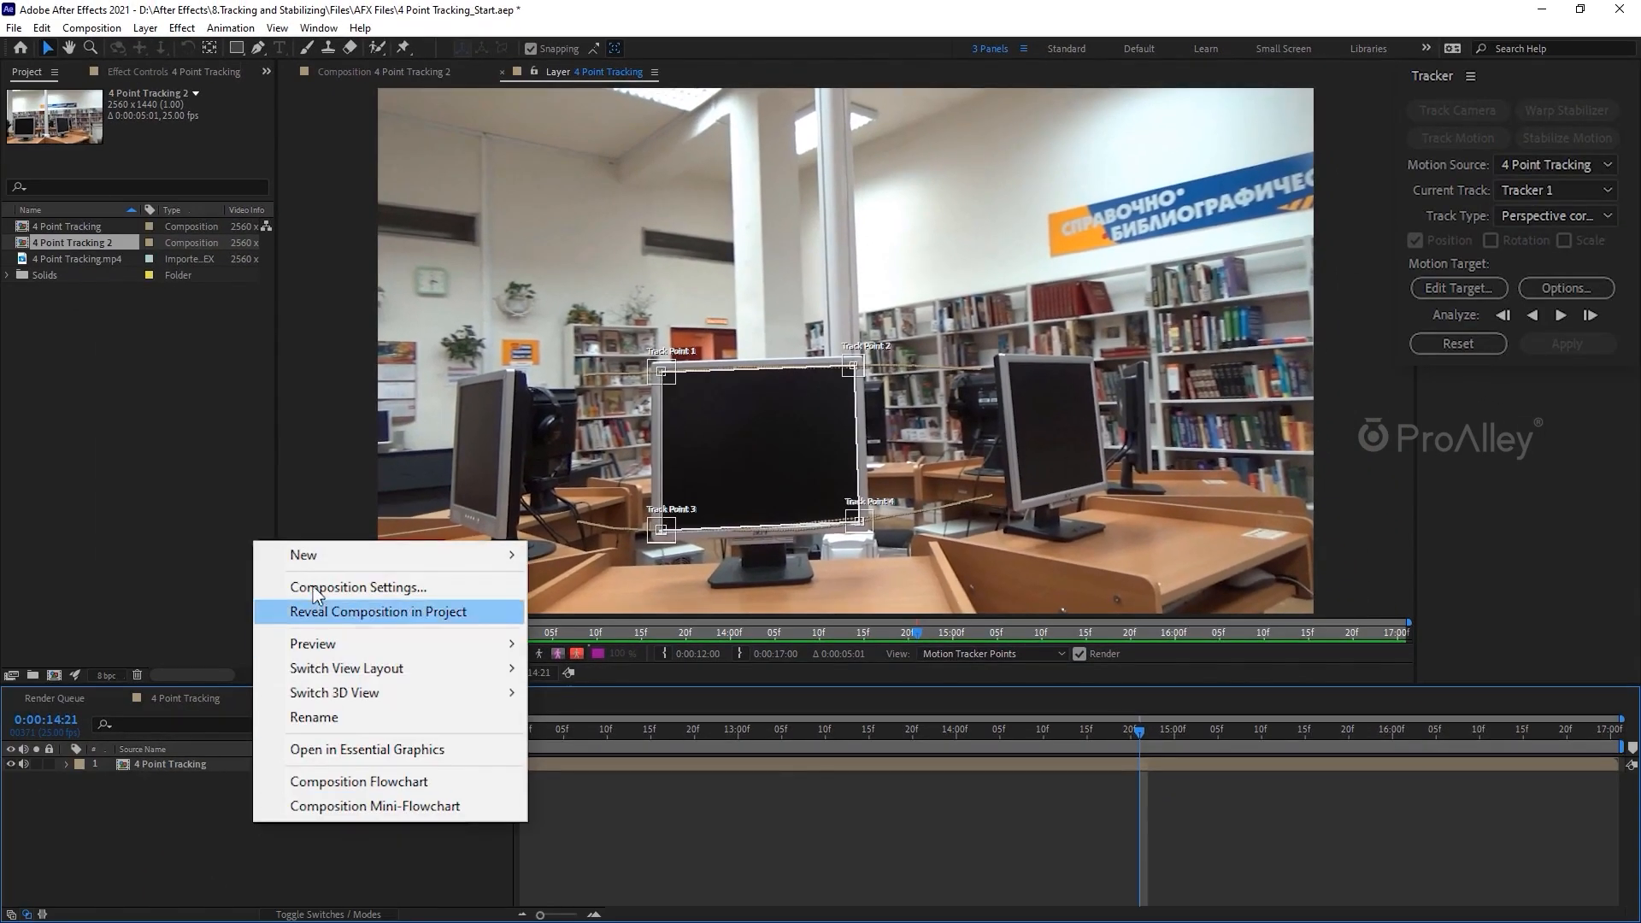
mouse_move(342, 555)
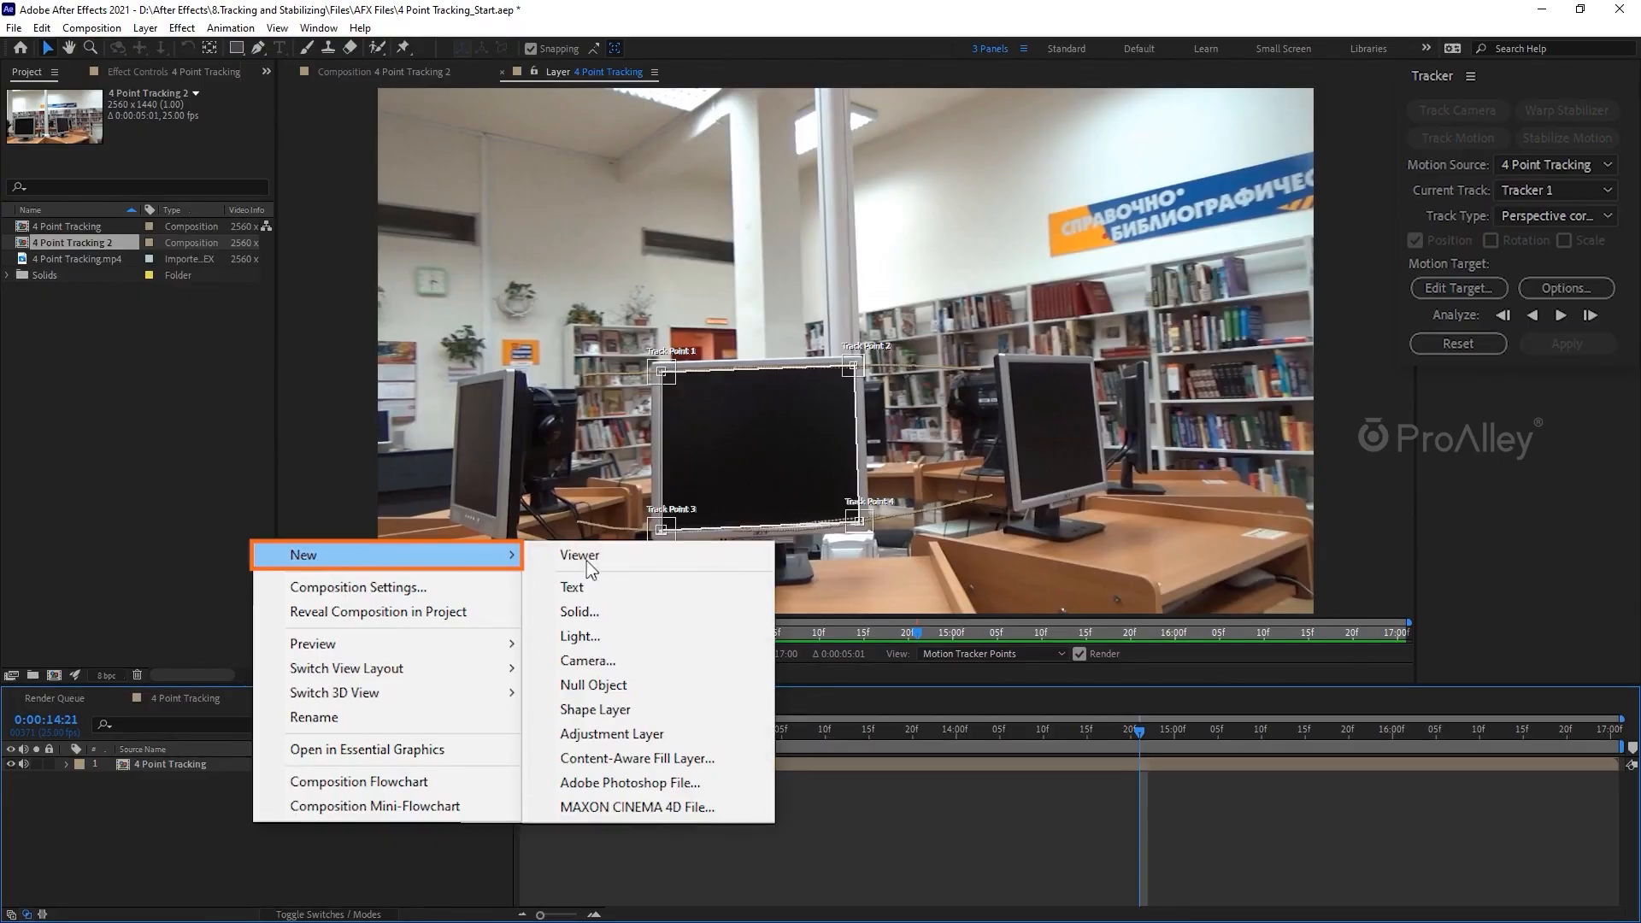
click(579, 611)
text(Screen)
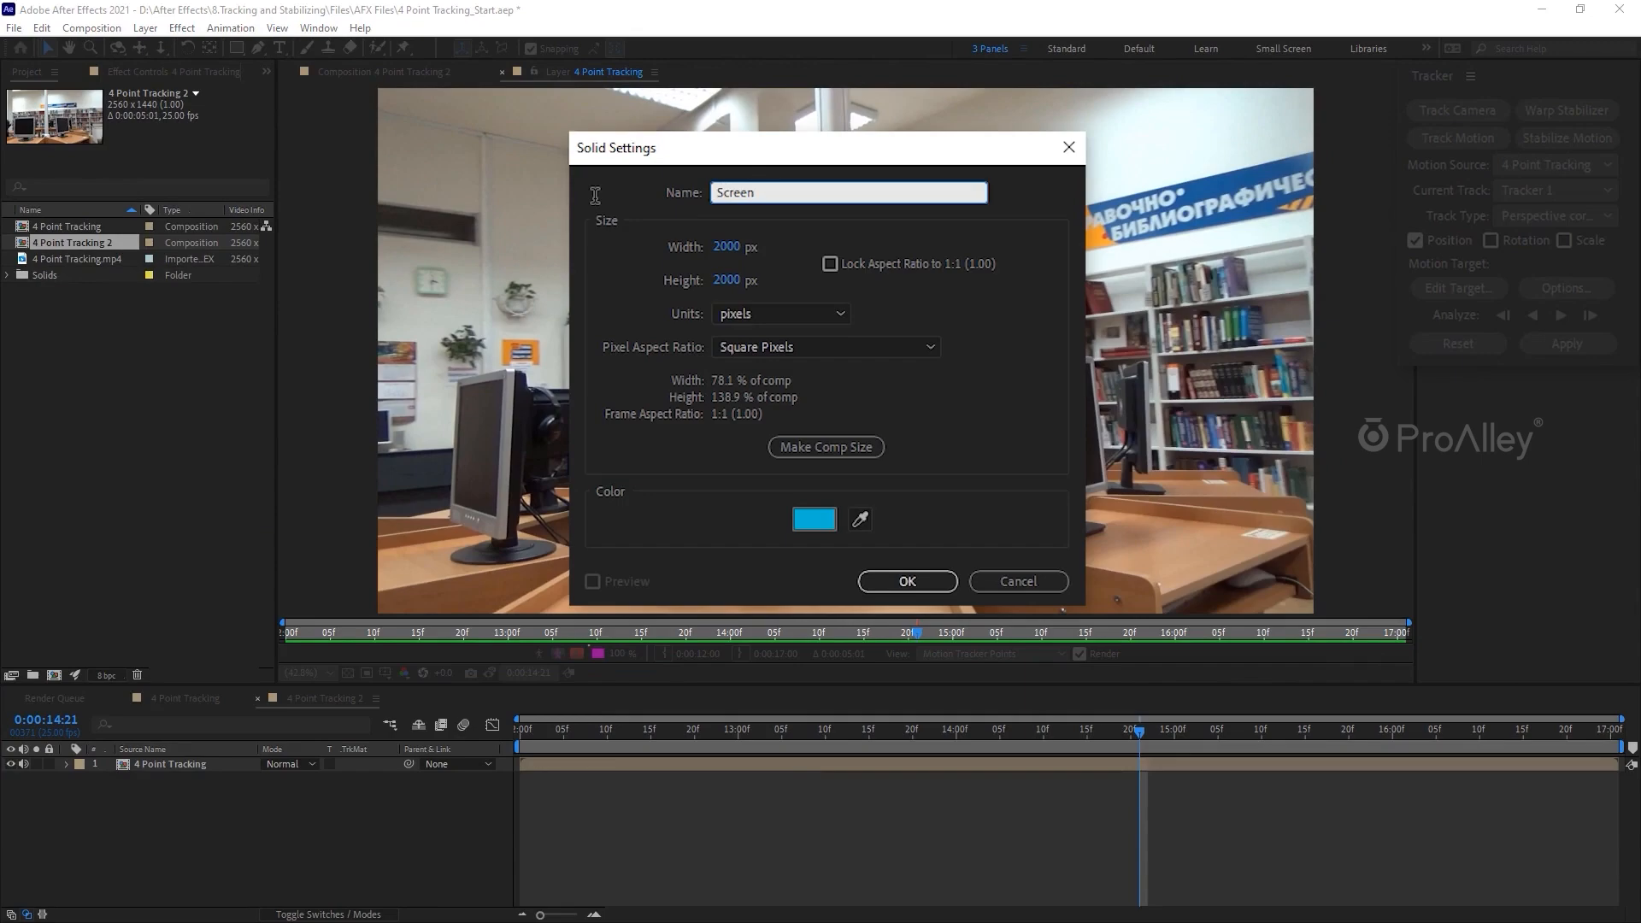
drag(803, 158, 1151, 133)
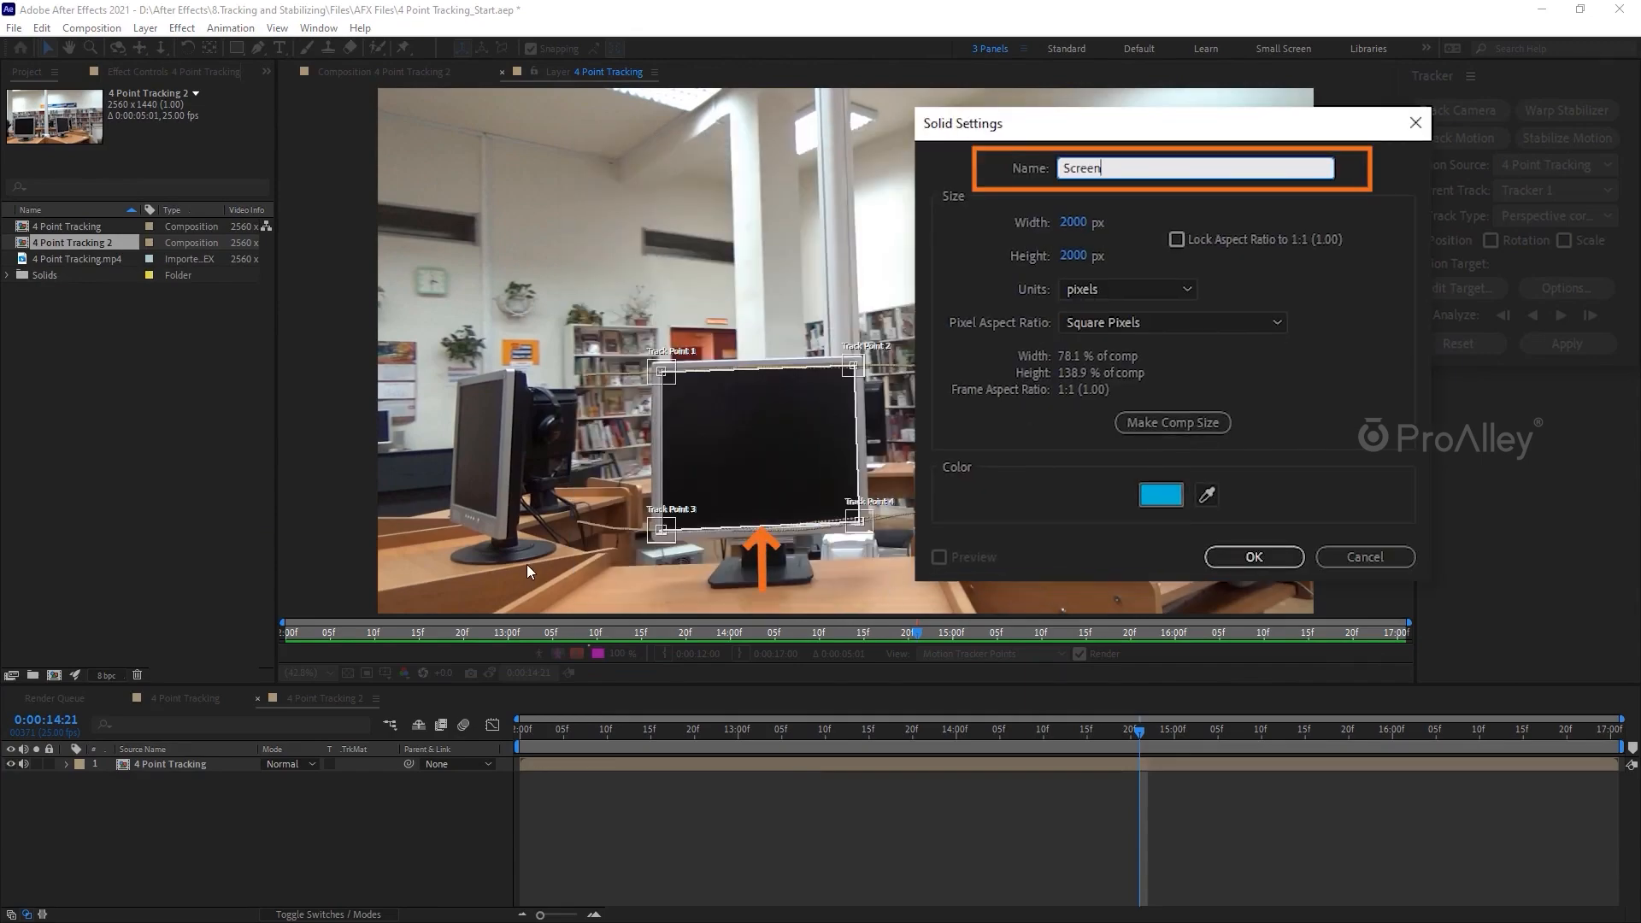
click(1070, 224)
text(2000)
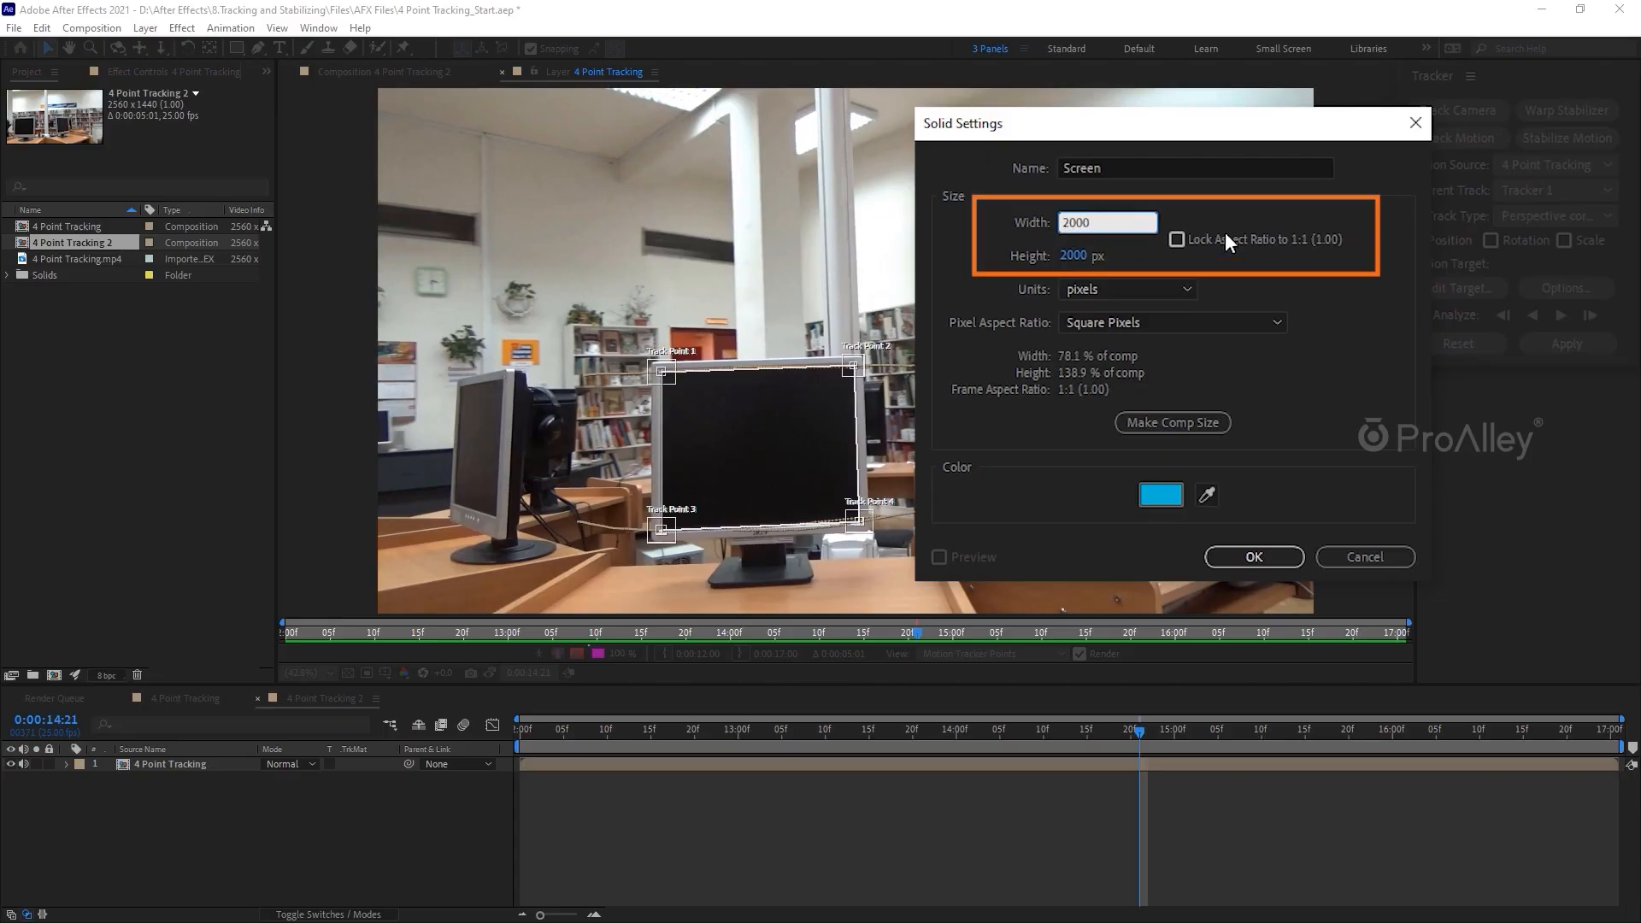
click(1074, 257)
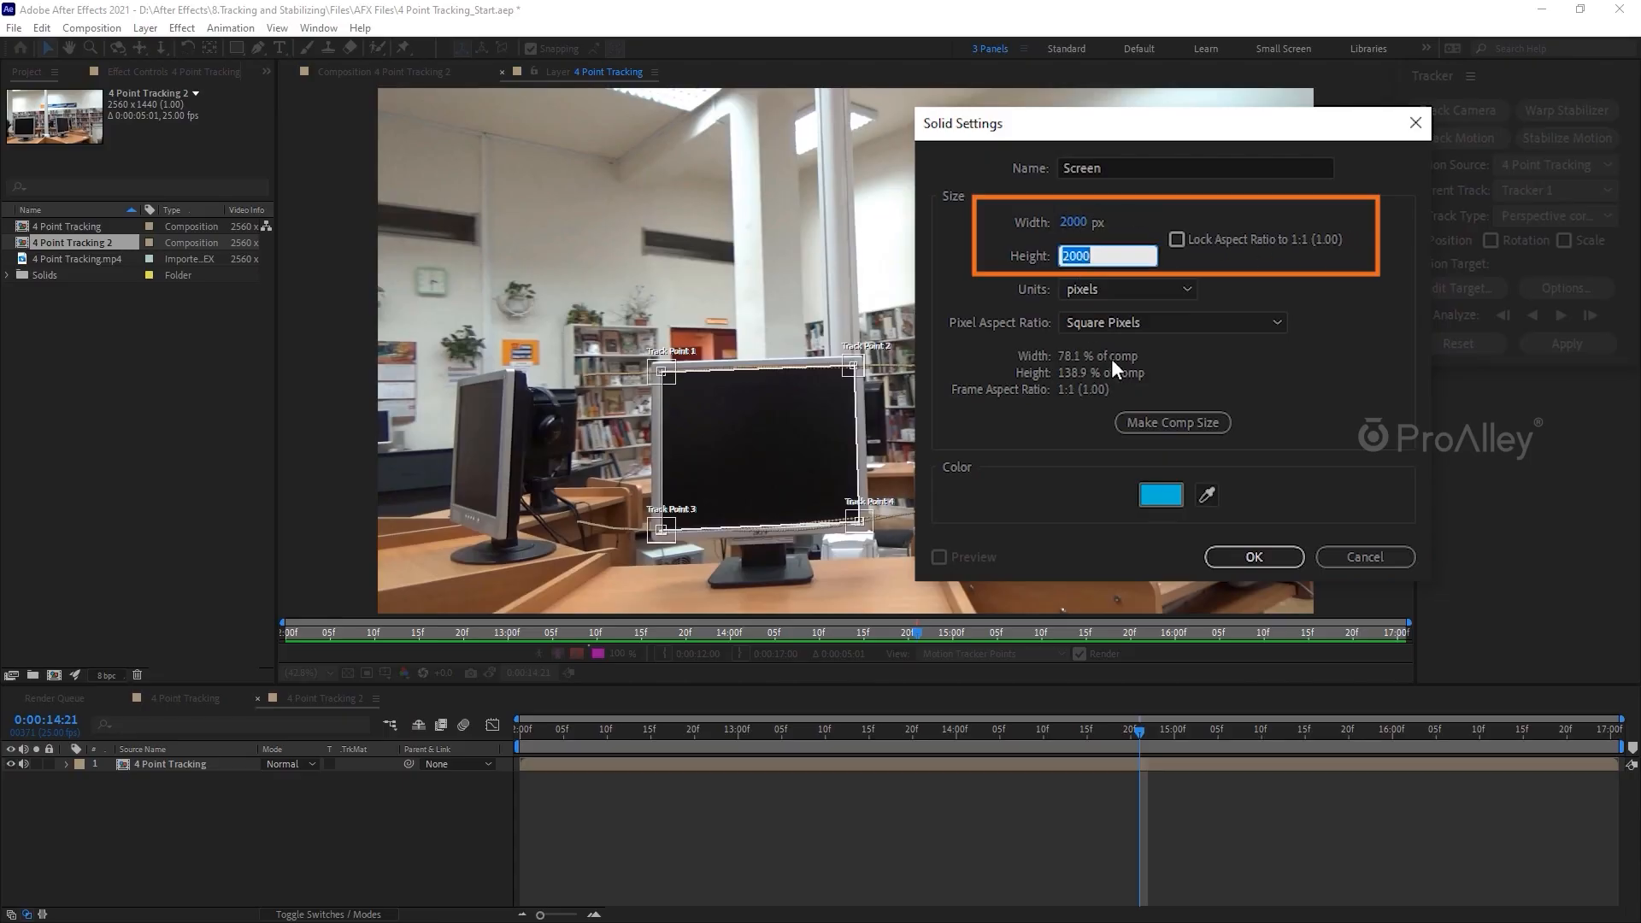
text(1500)
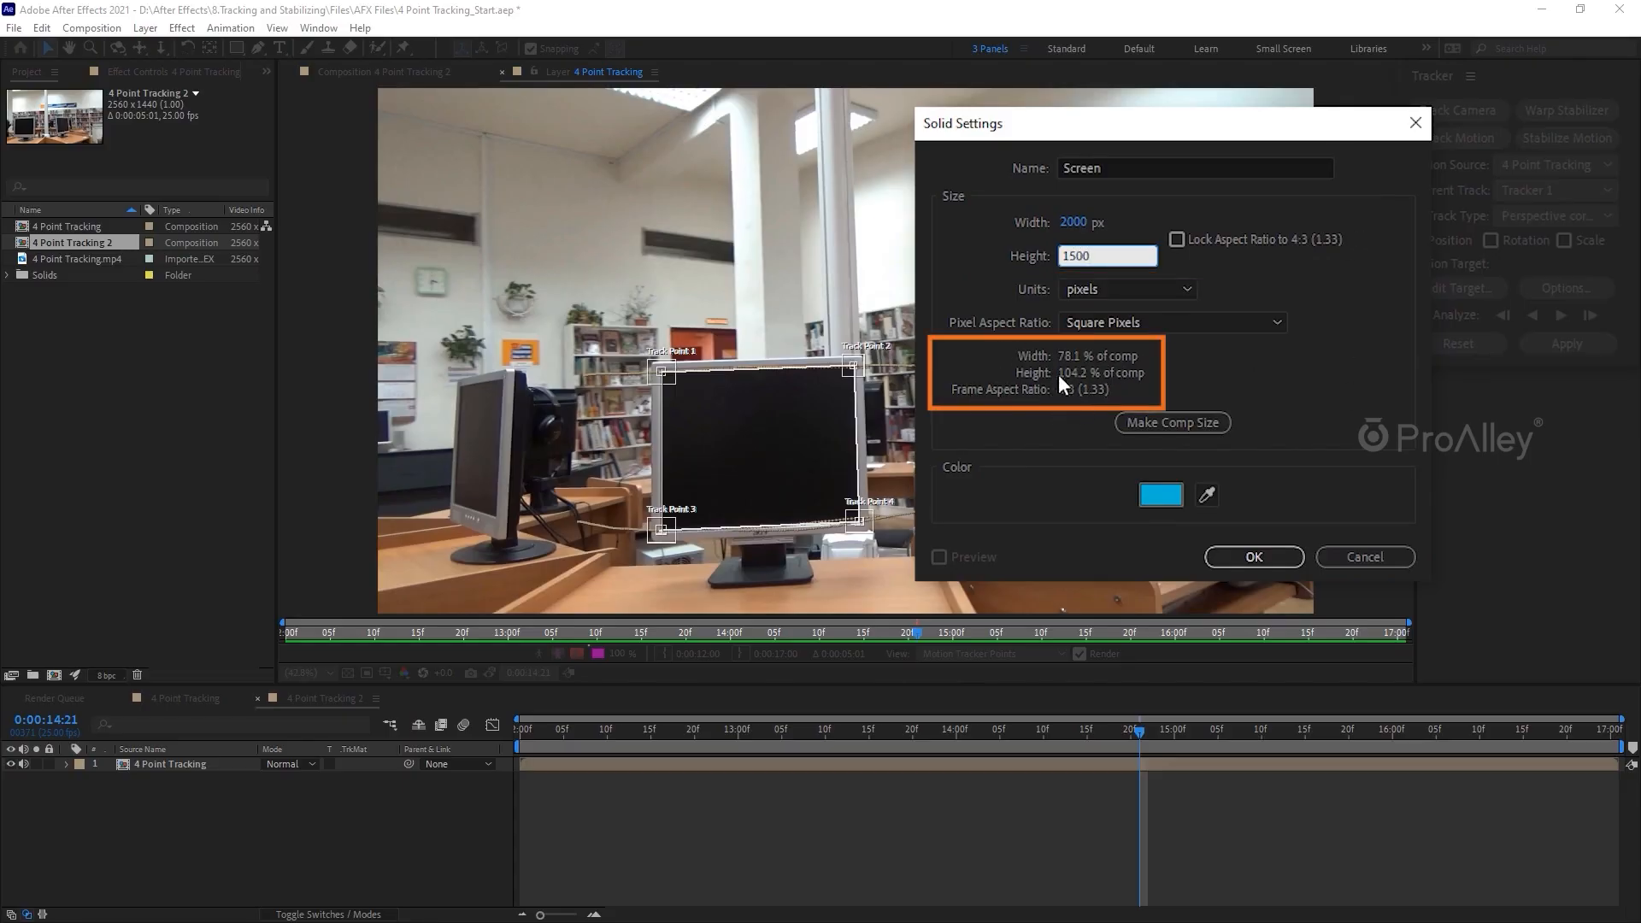
click(1253, 557)
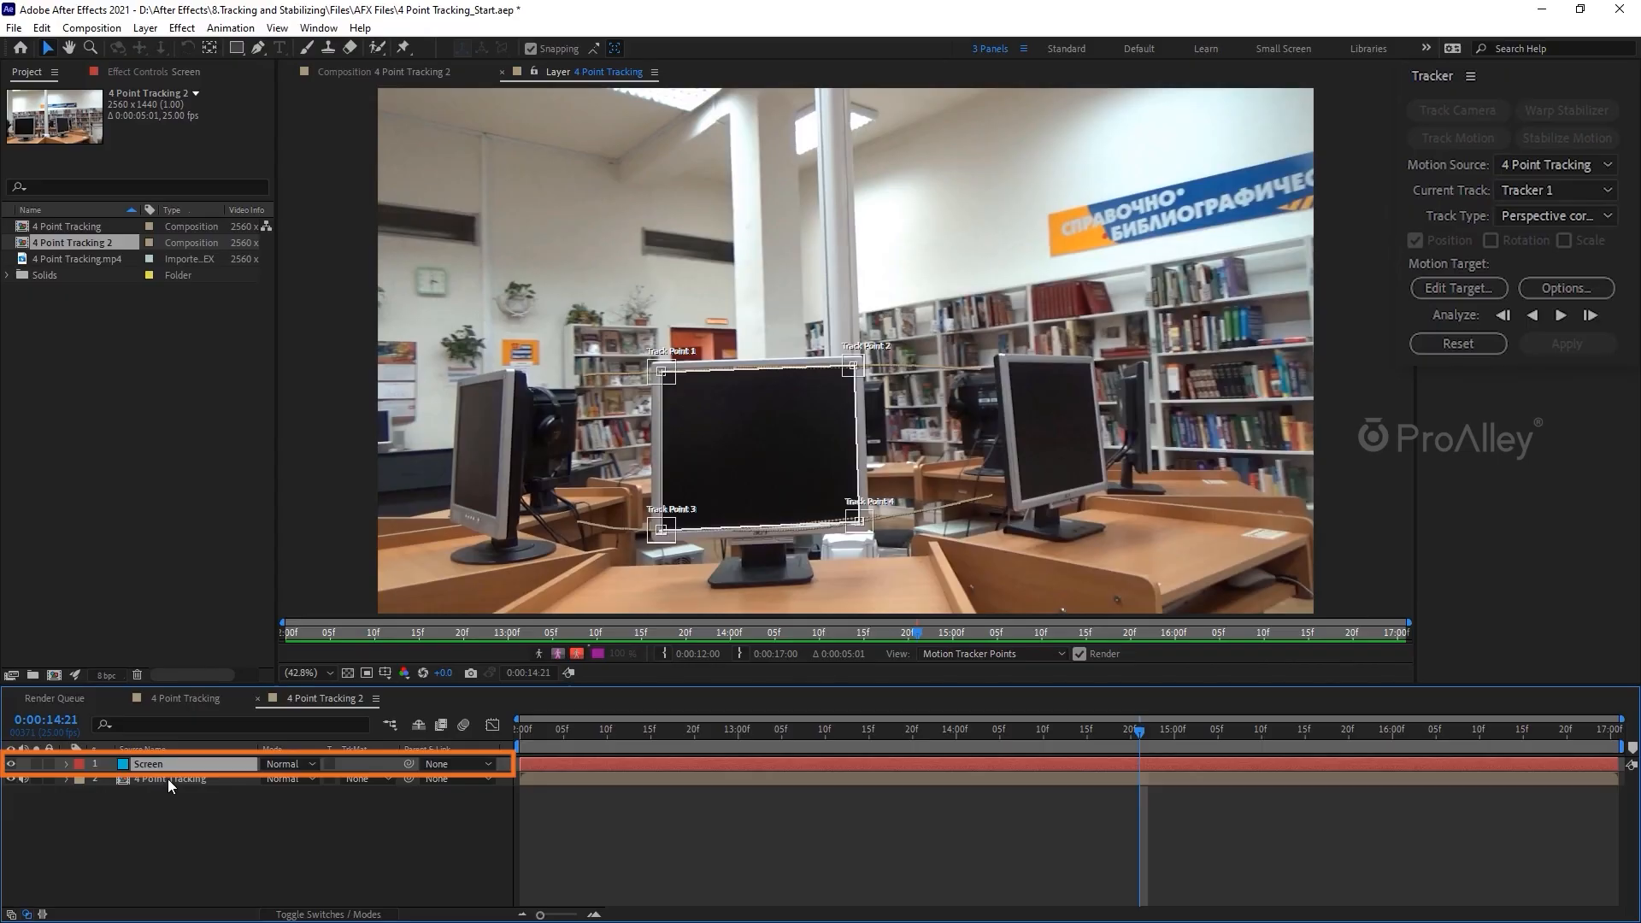
Set the Screen layer as the motion target of the 4 Point Tracking layer's tracker and apply the tracking data
click(168, 778)
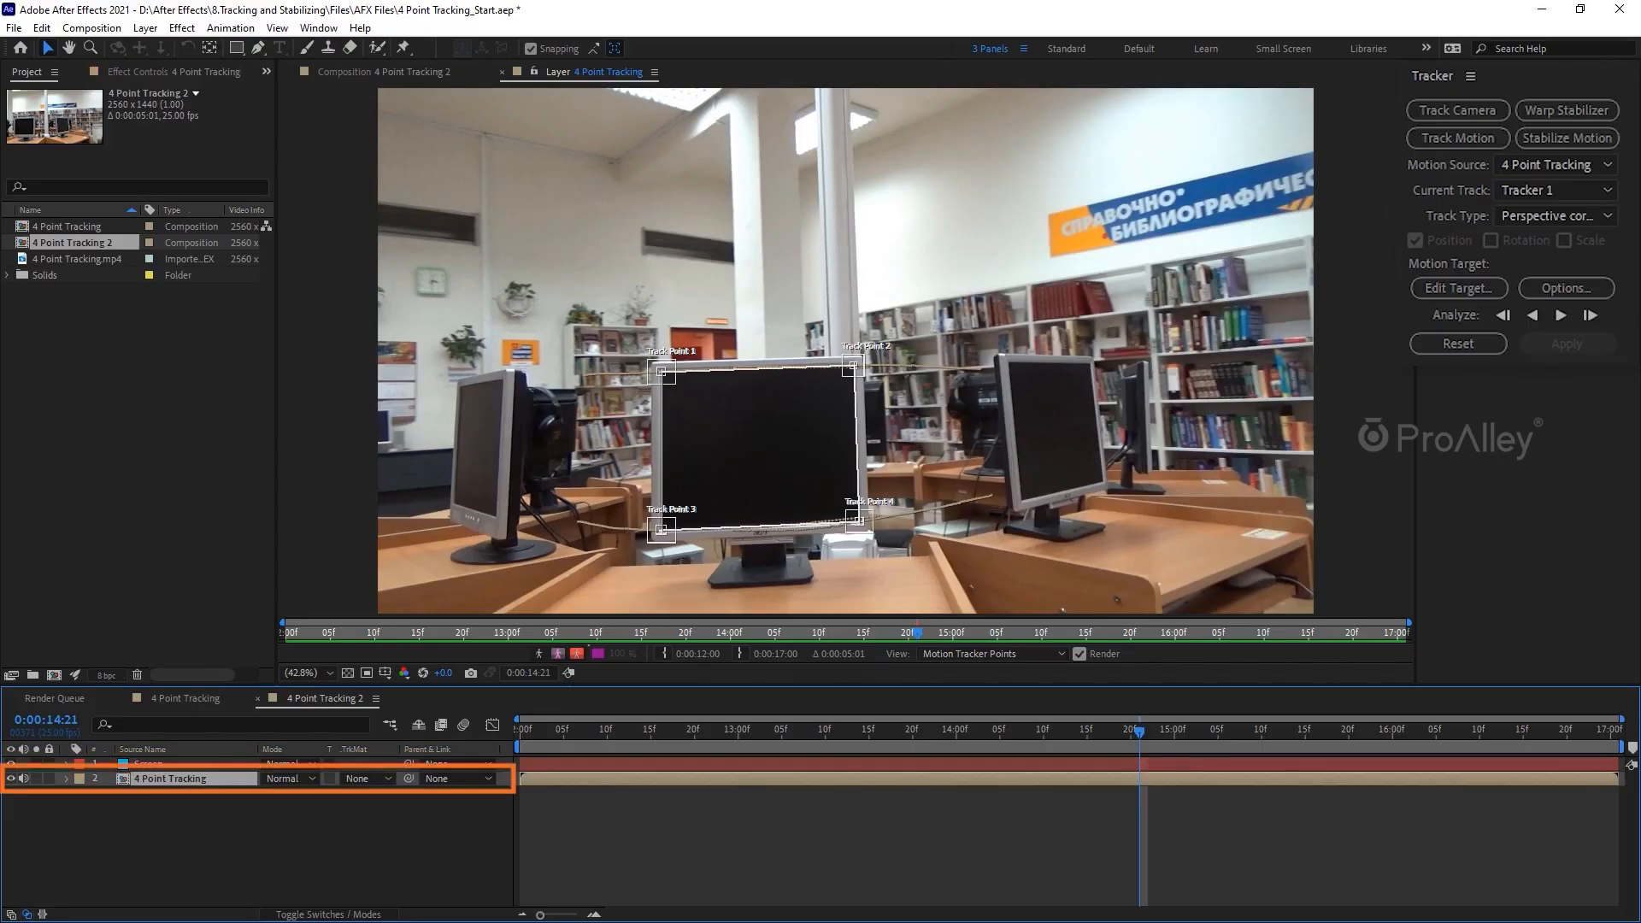
click(1450, 290)
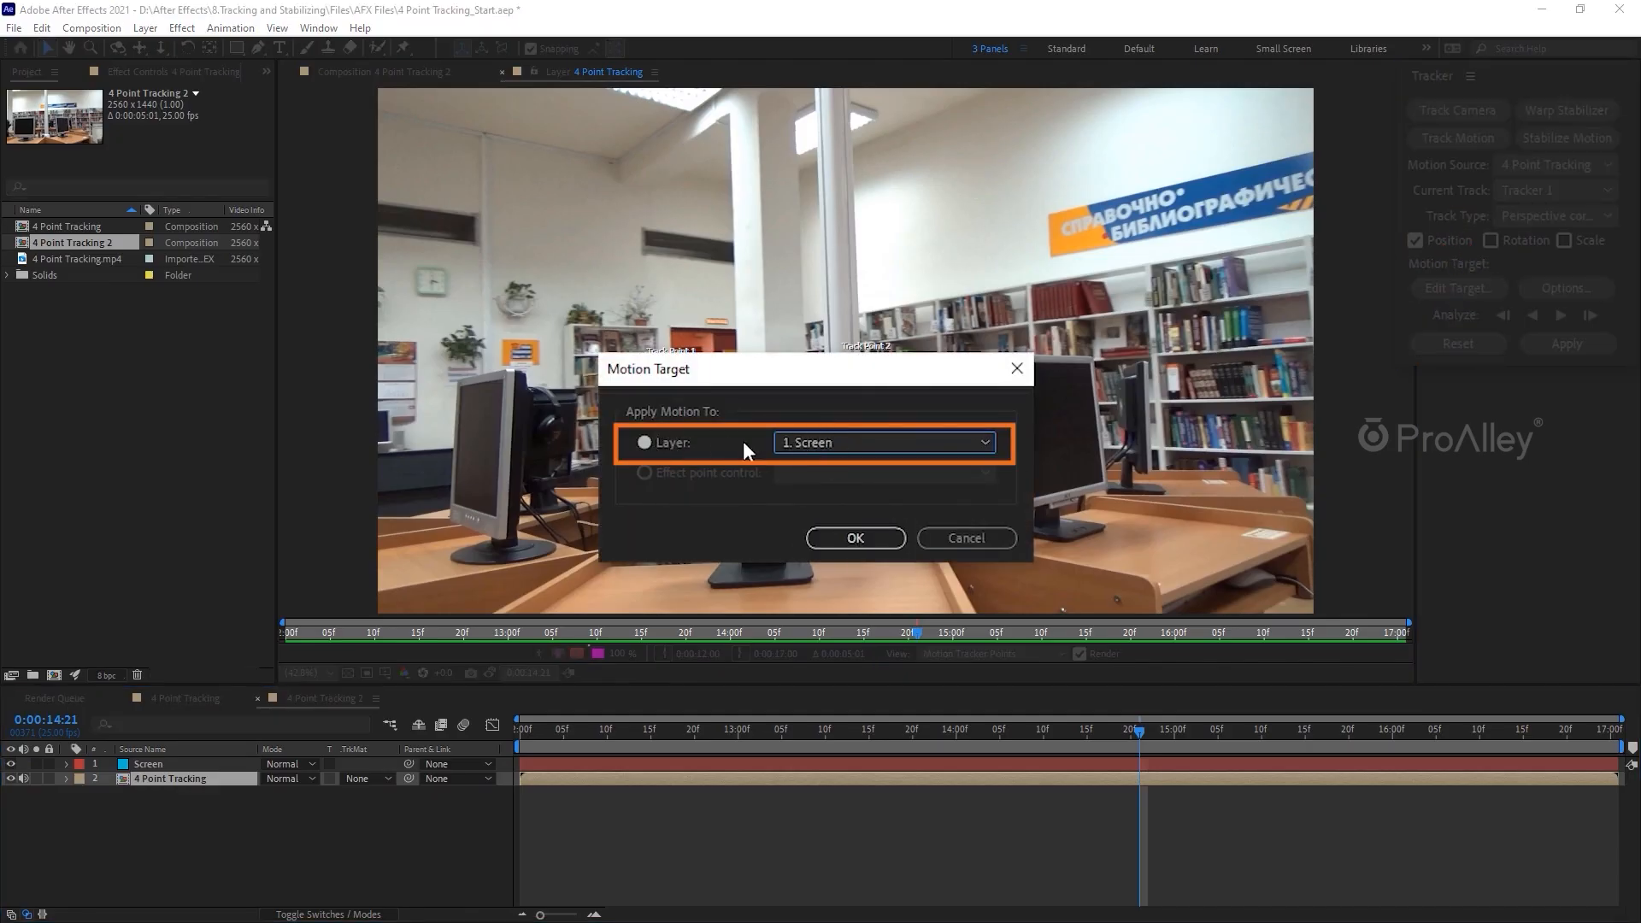
click(855, 537)
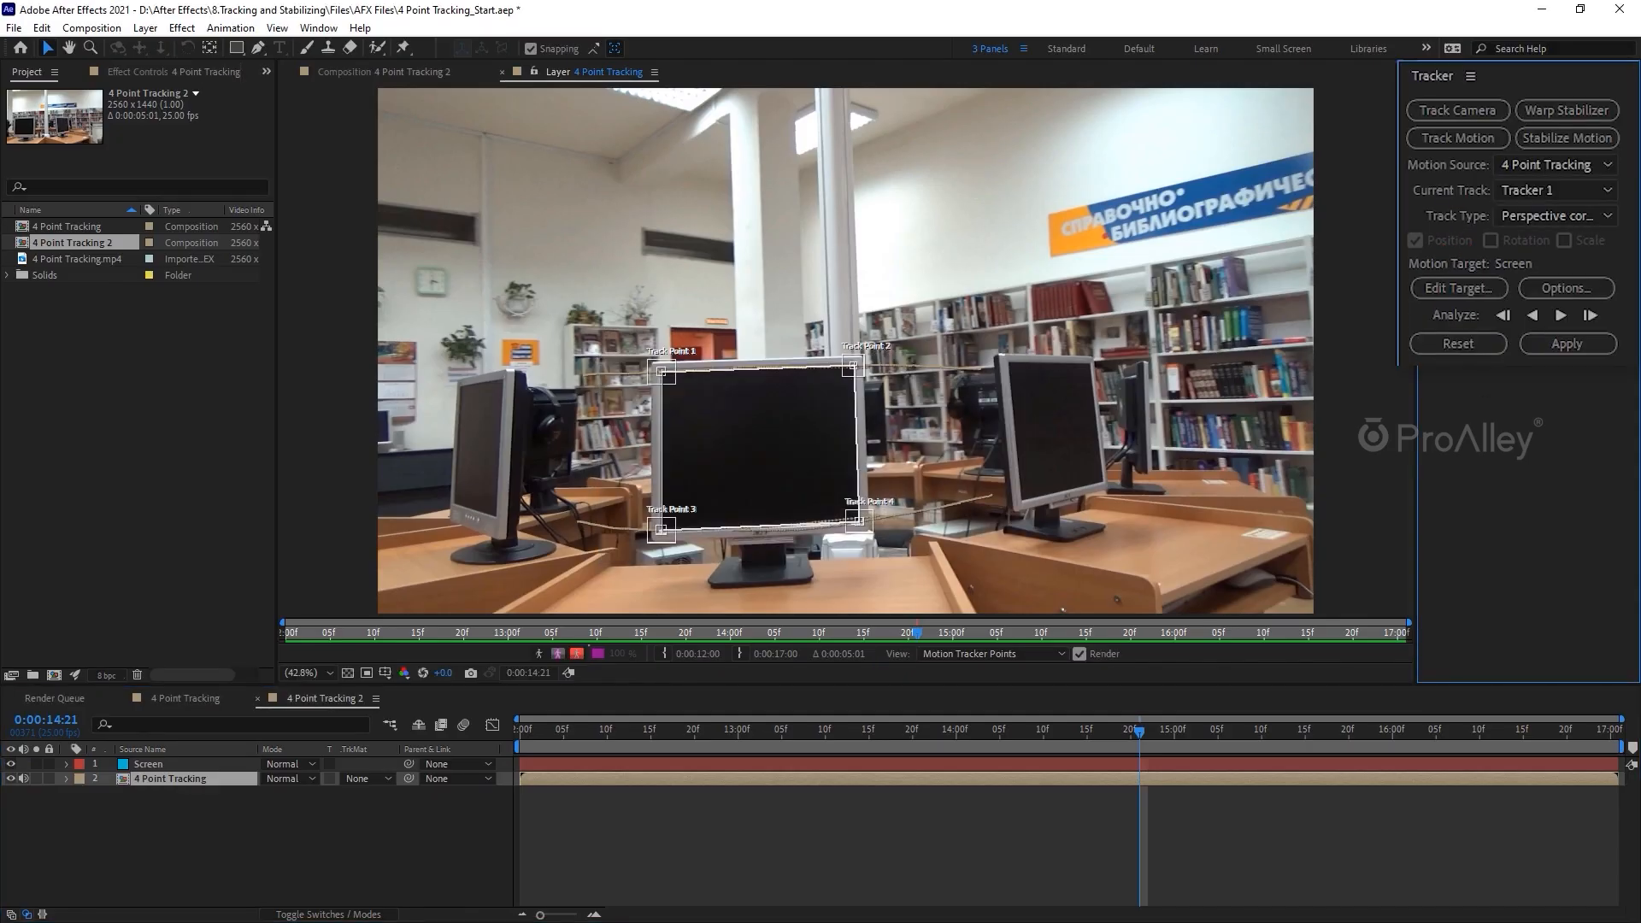
click(1566, 343)
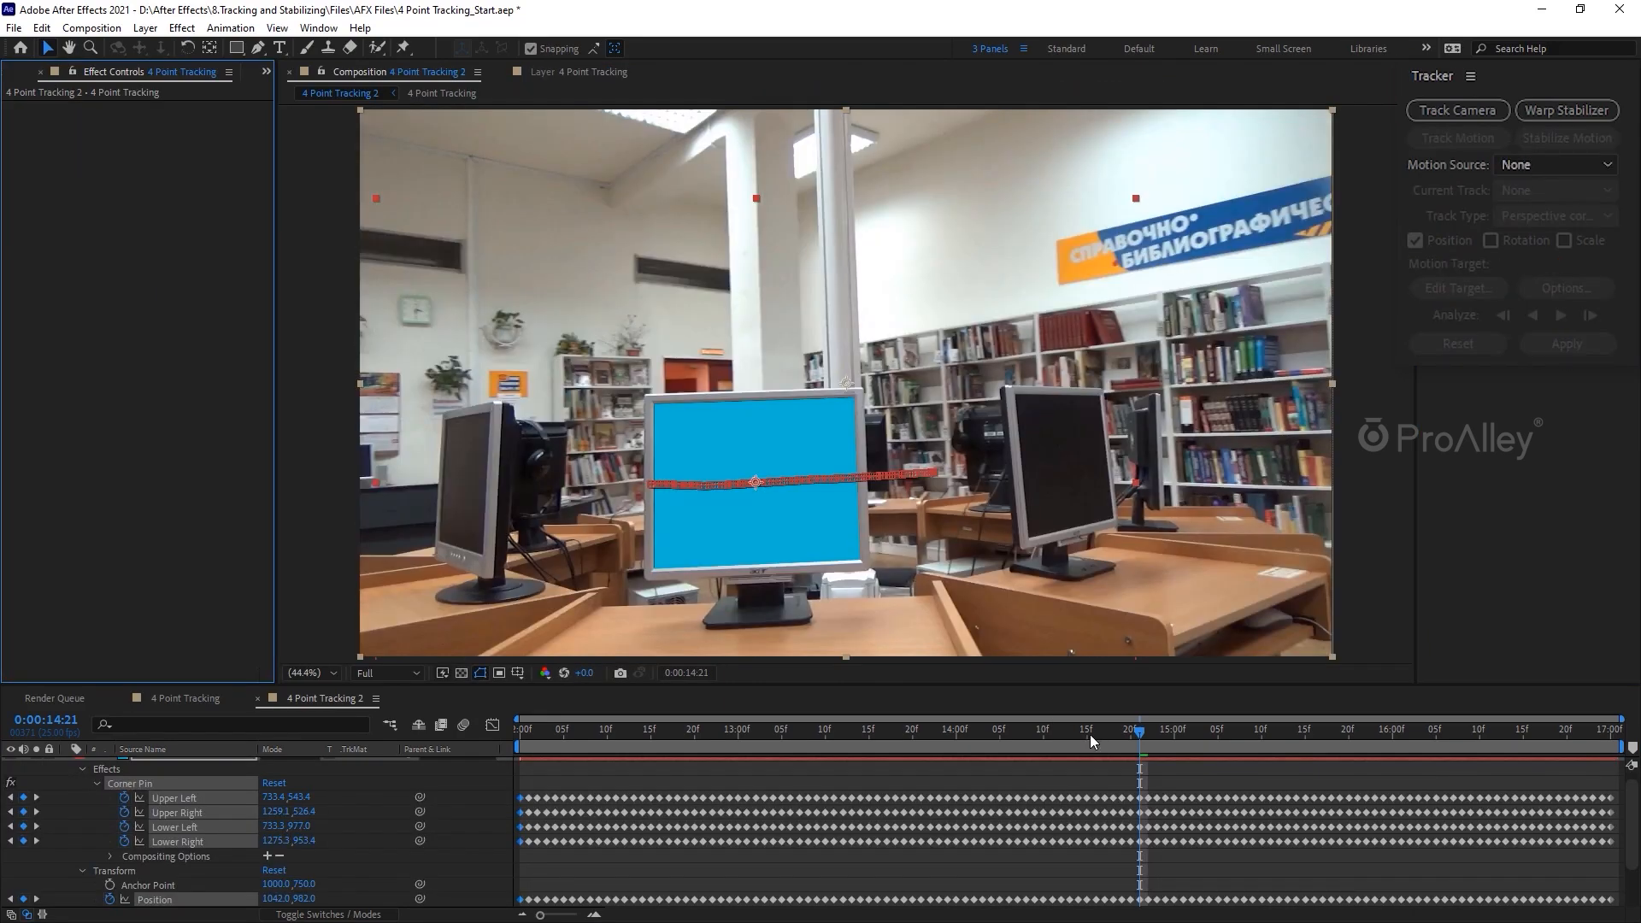
Scrub through the timeline to check how the Screen solid follows the monitor's corners
drag(1099, 732, 1436, 742)
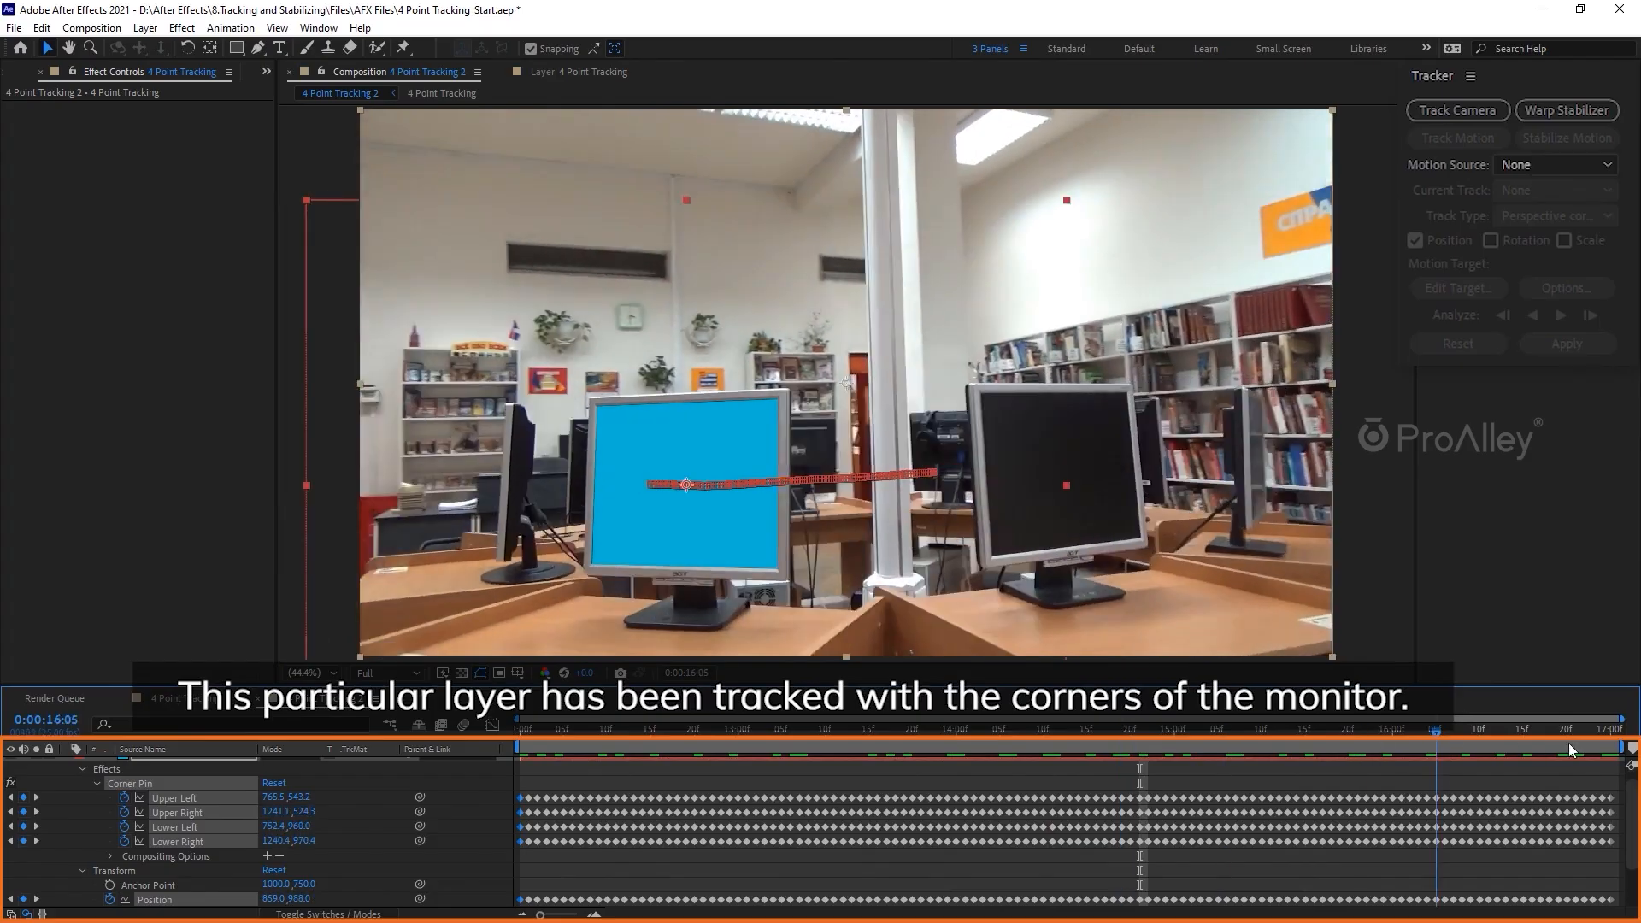
drag(1571, 750, 1613, 742)
drag(1445, 748, 520, 744)
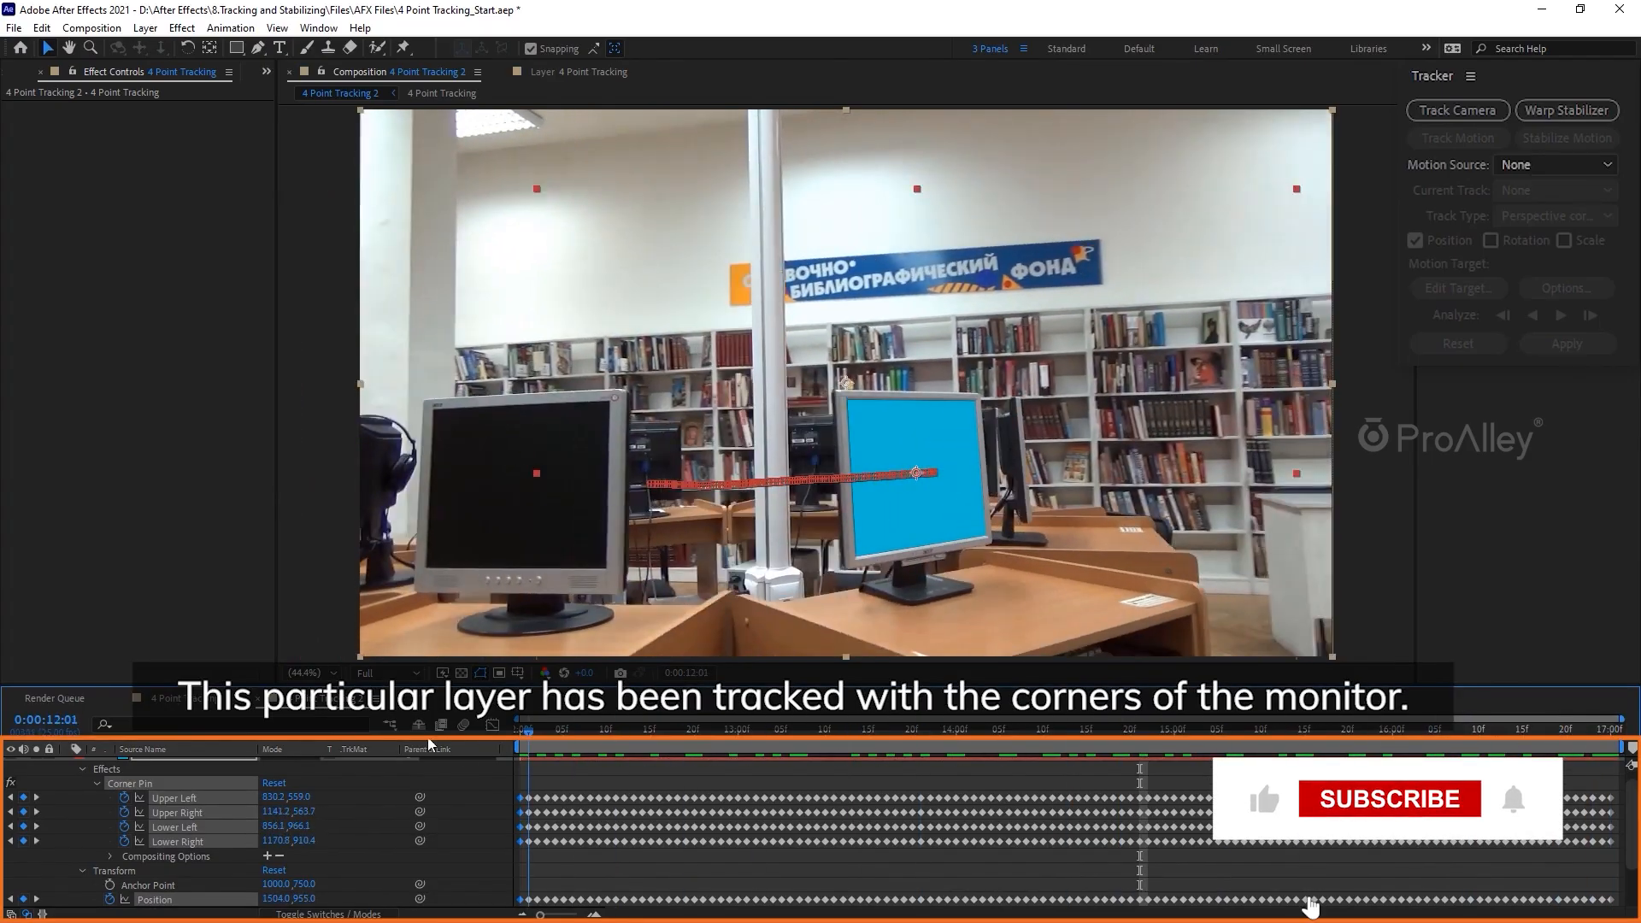
scroll(44, 798, up, 1)
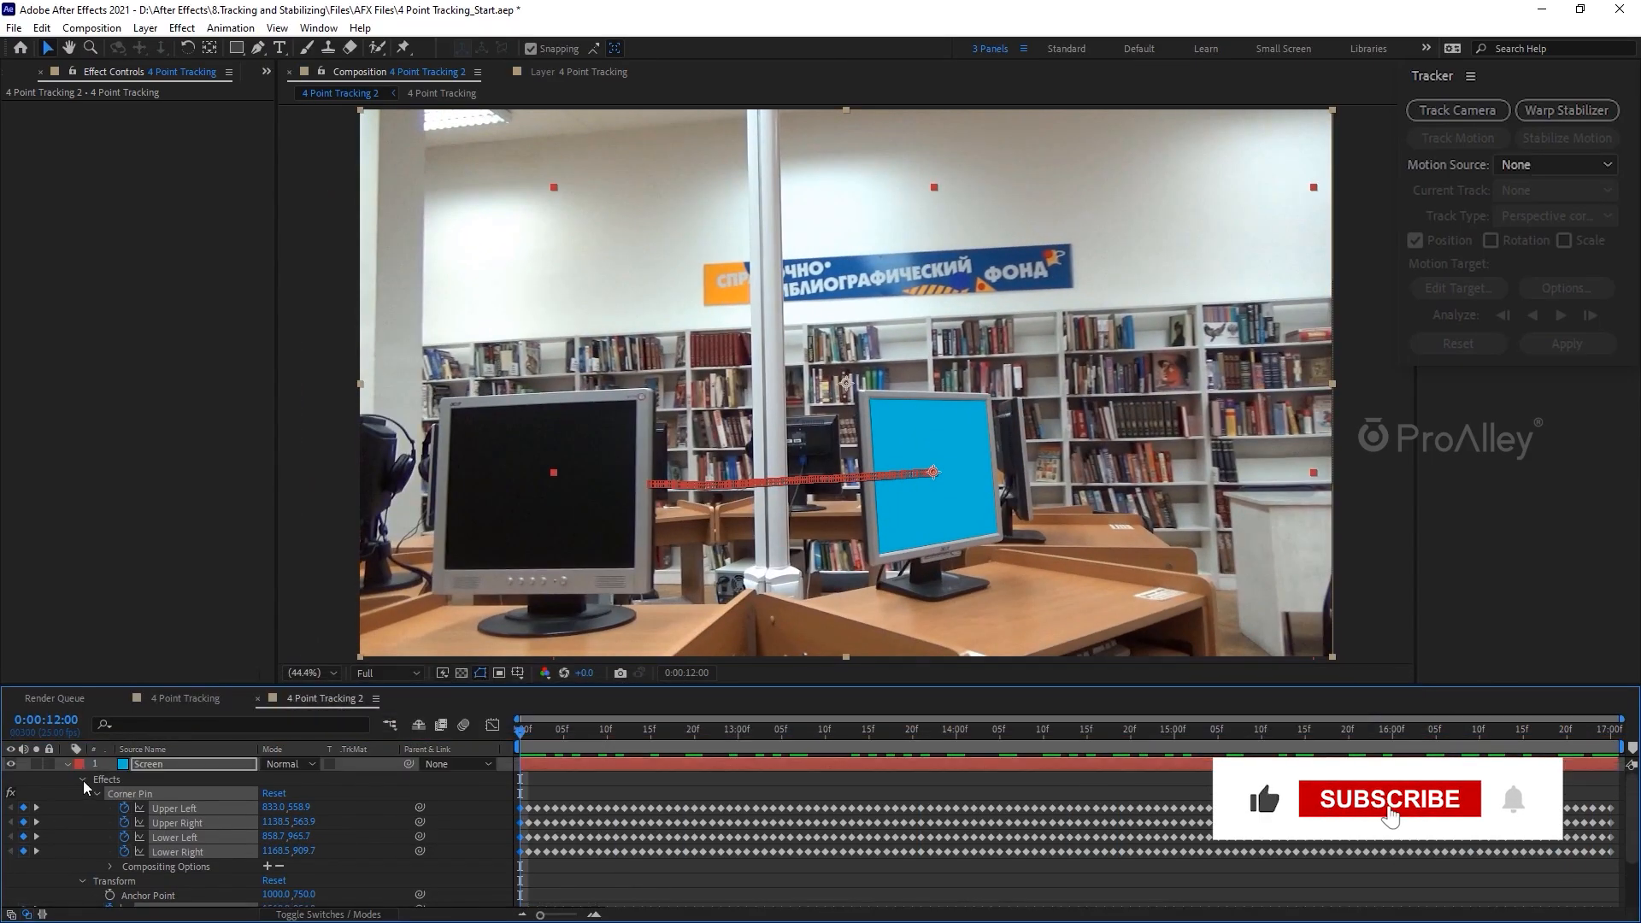
Pre-compose the Screen layer as Screen Composition, leaving all attributes in 4 Point Tracking 2
click(67, 764)
key(F2)
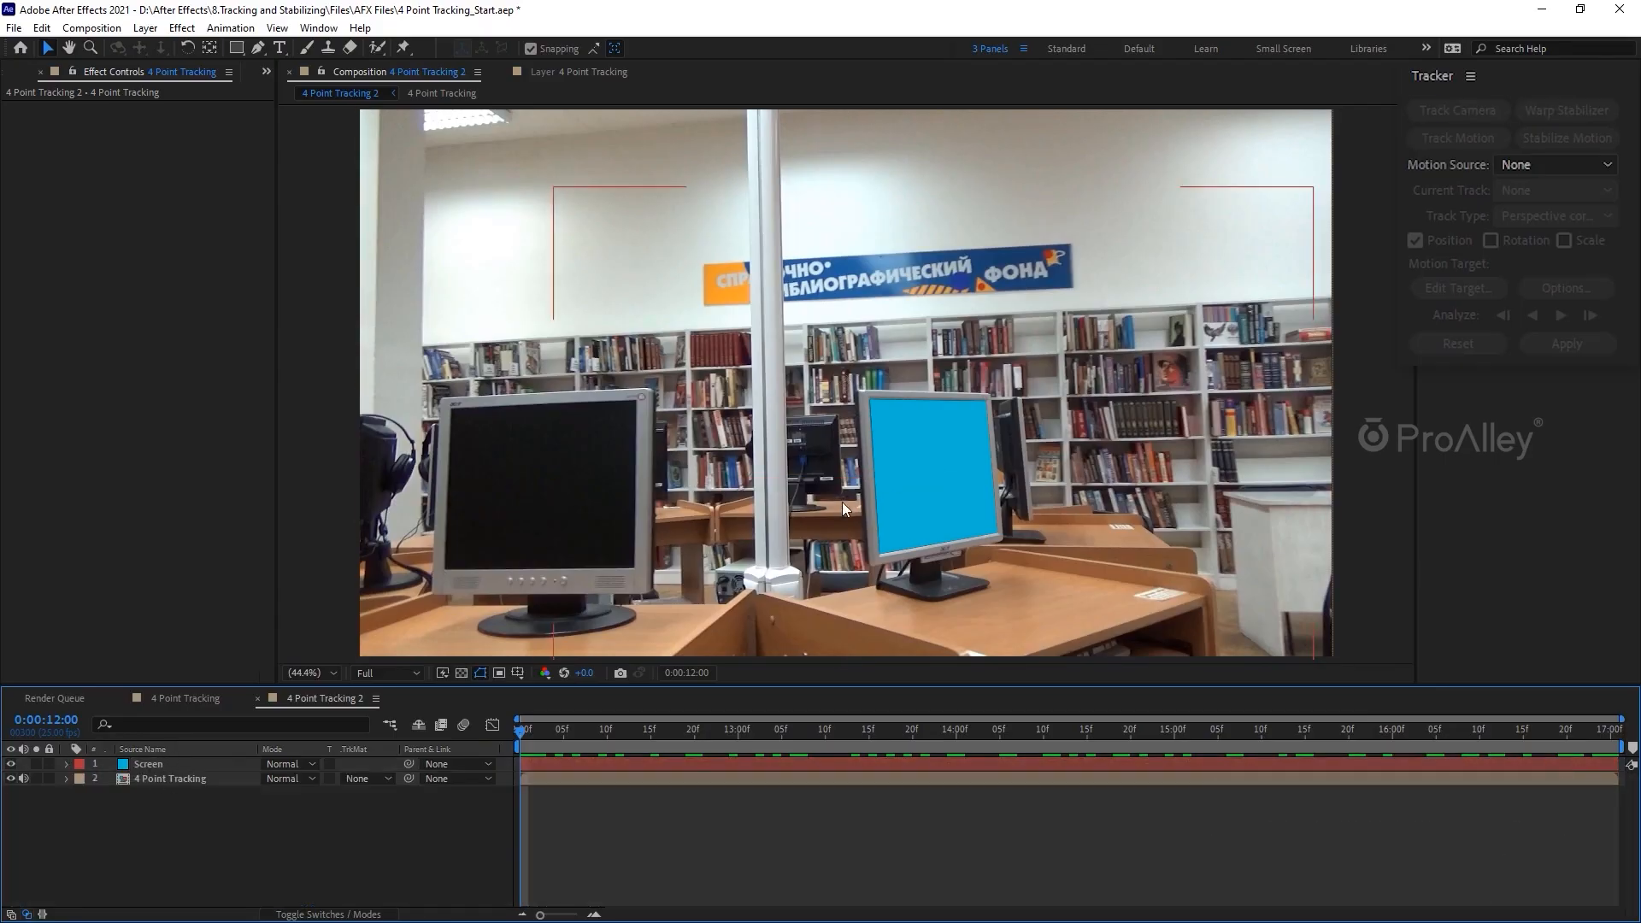
right_click(958, 761)
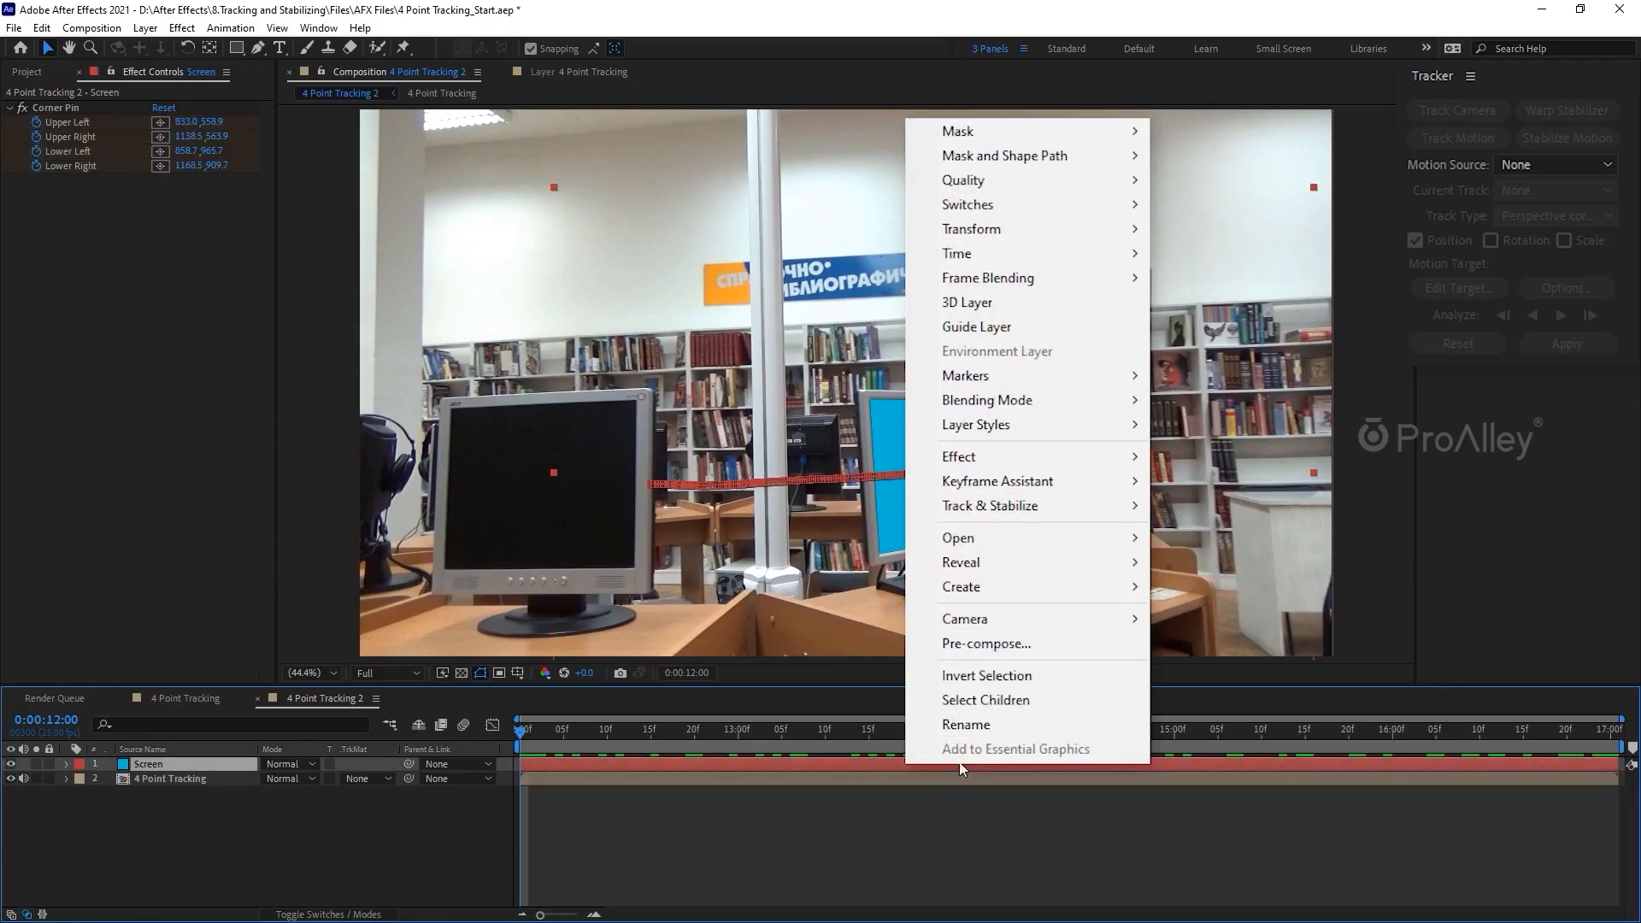
click(1040, 648)
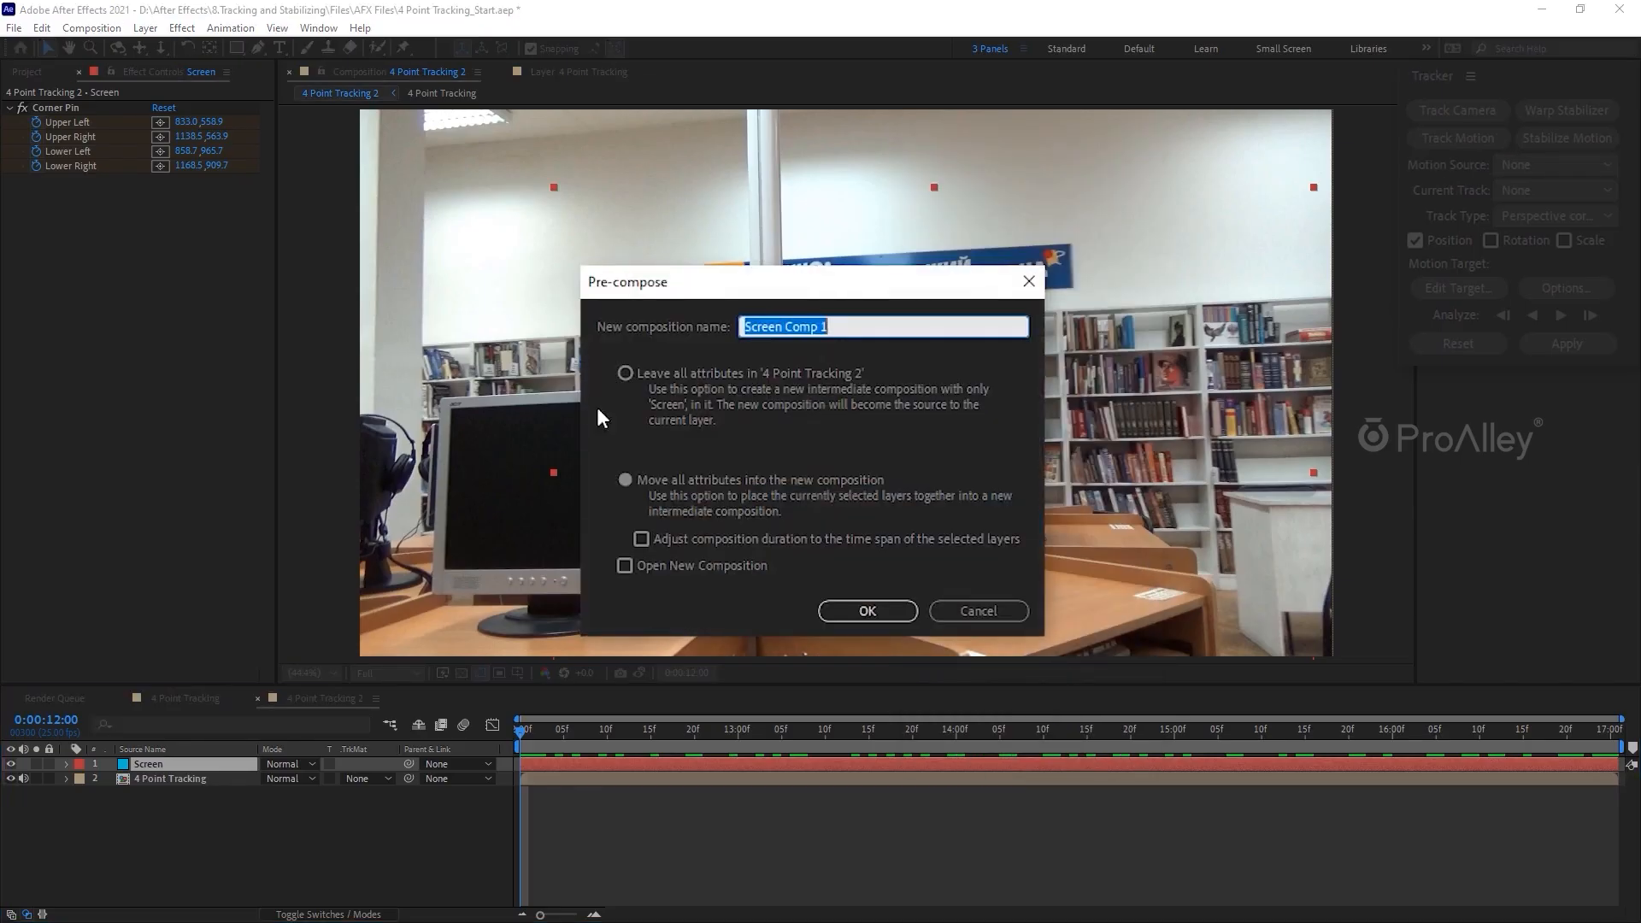
click(626, 372)
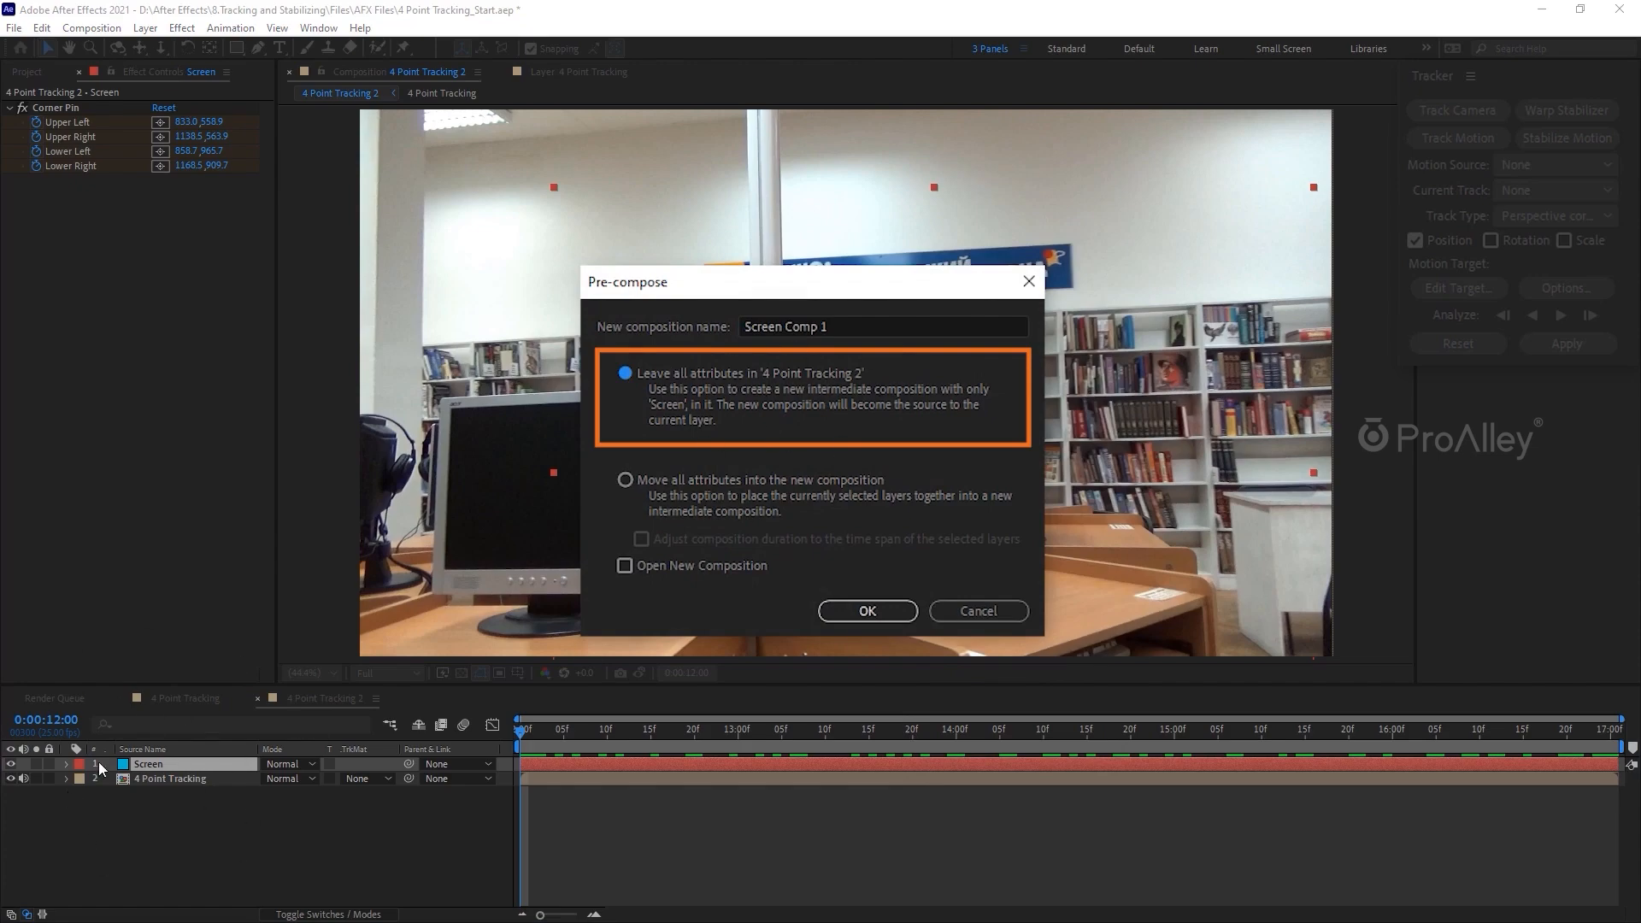
double_click(821, 326)
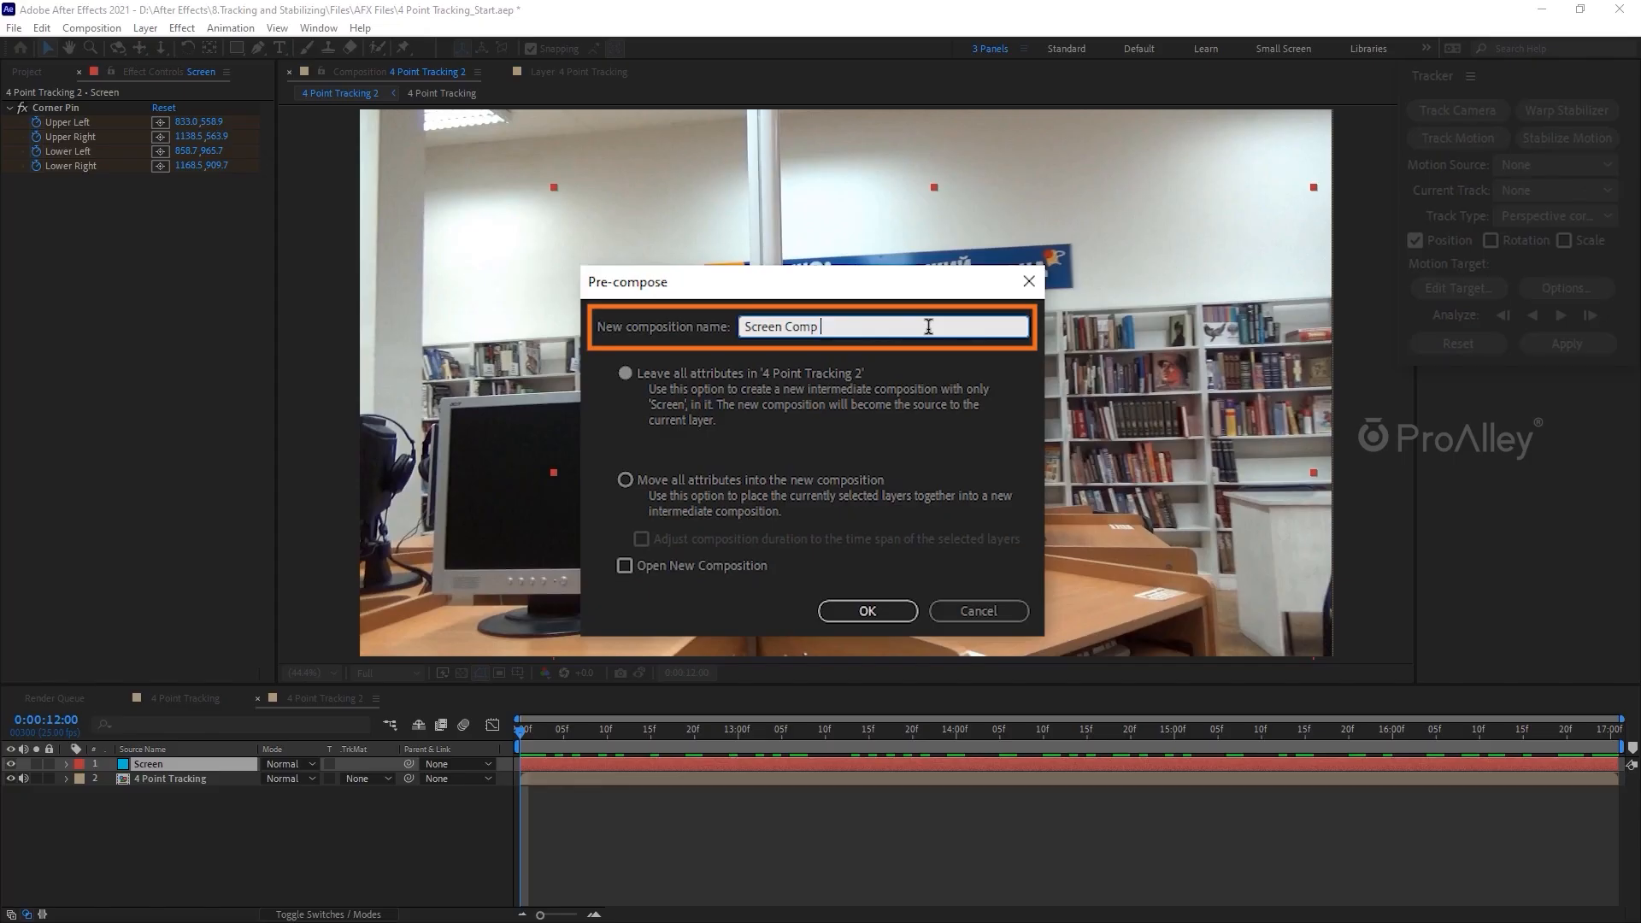
text(n)
click(867, 609)
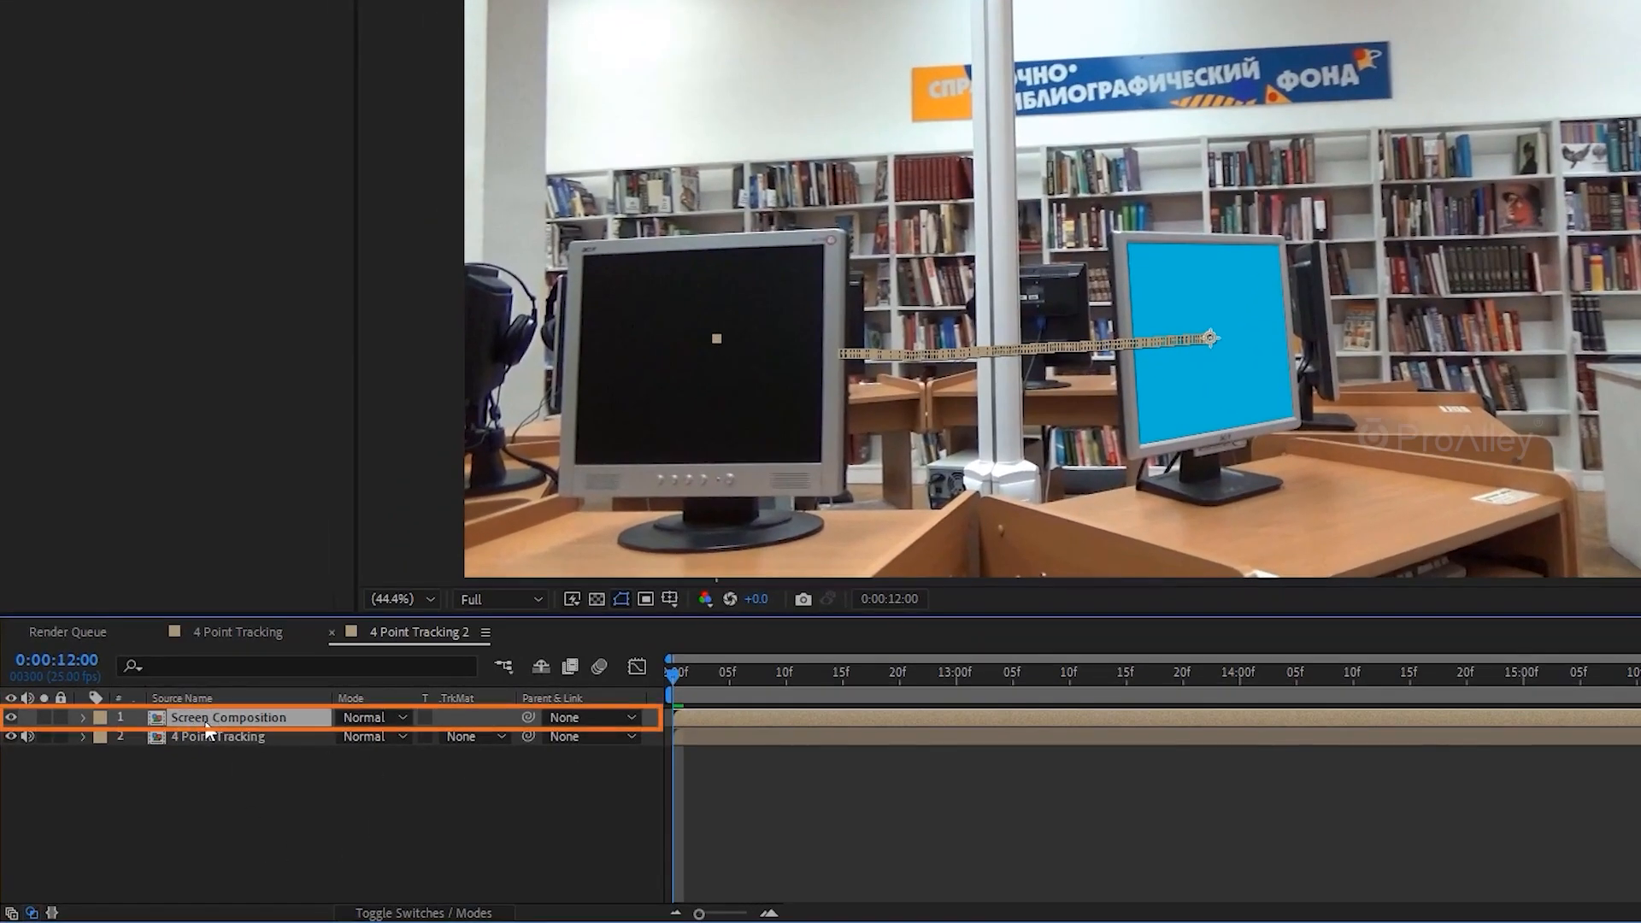
Inspect the standalone Screen Composition and compare it with its corner-pinned placement in 4 Point Tracking 2, ending with Screen Composition open
double_click(196, 725)
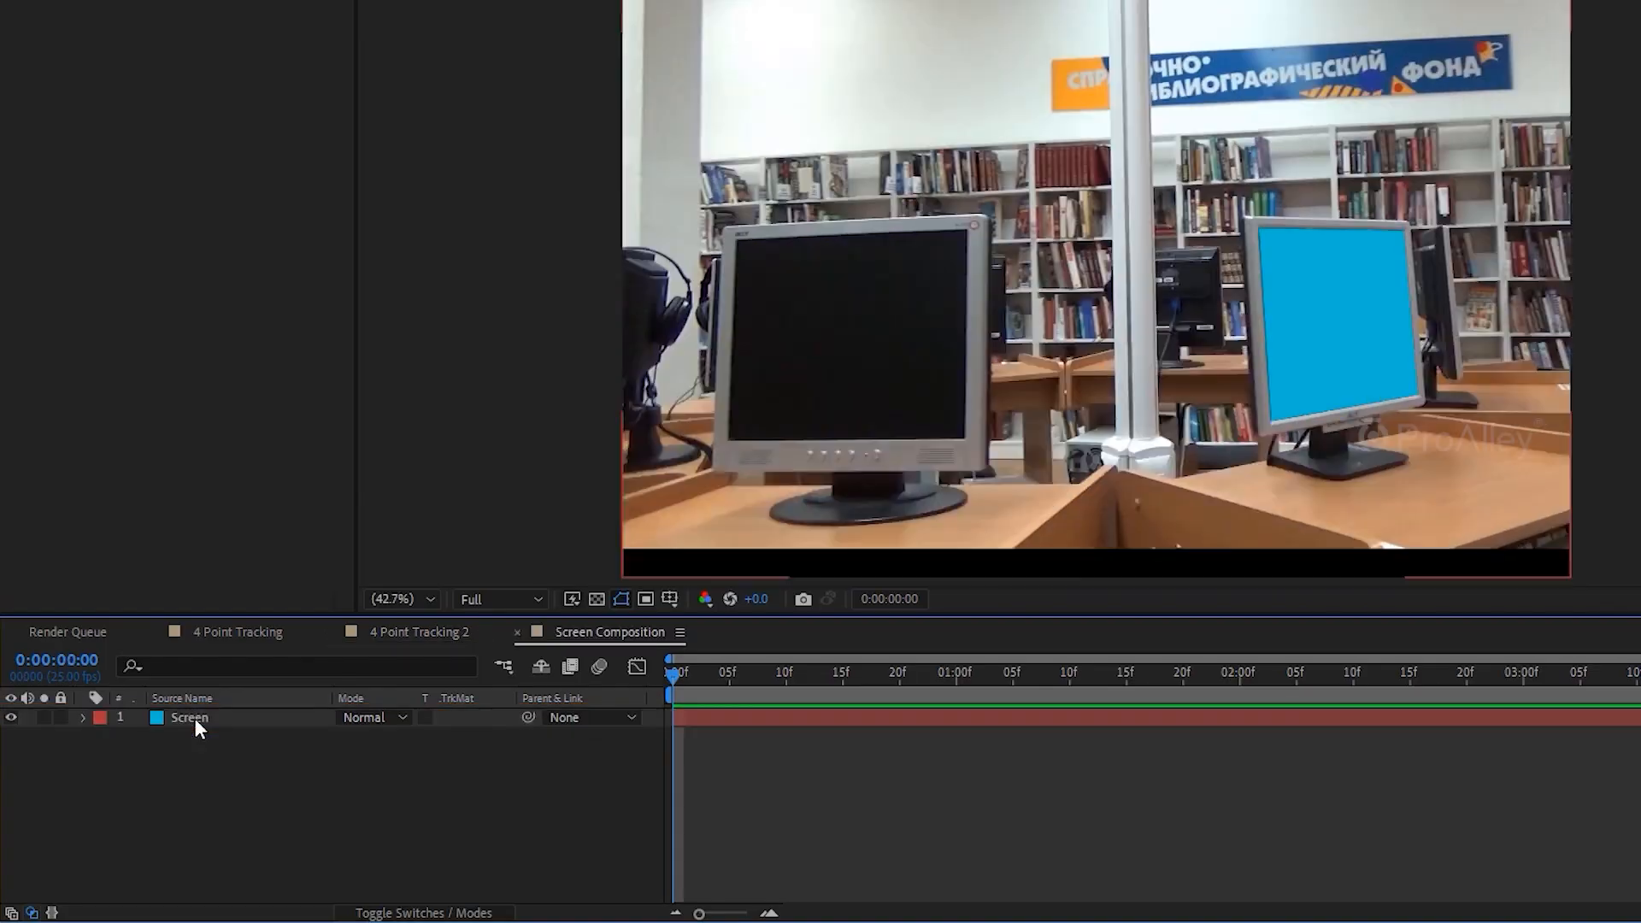
drag(536, 732, 1444, 730)
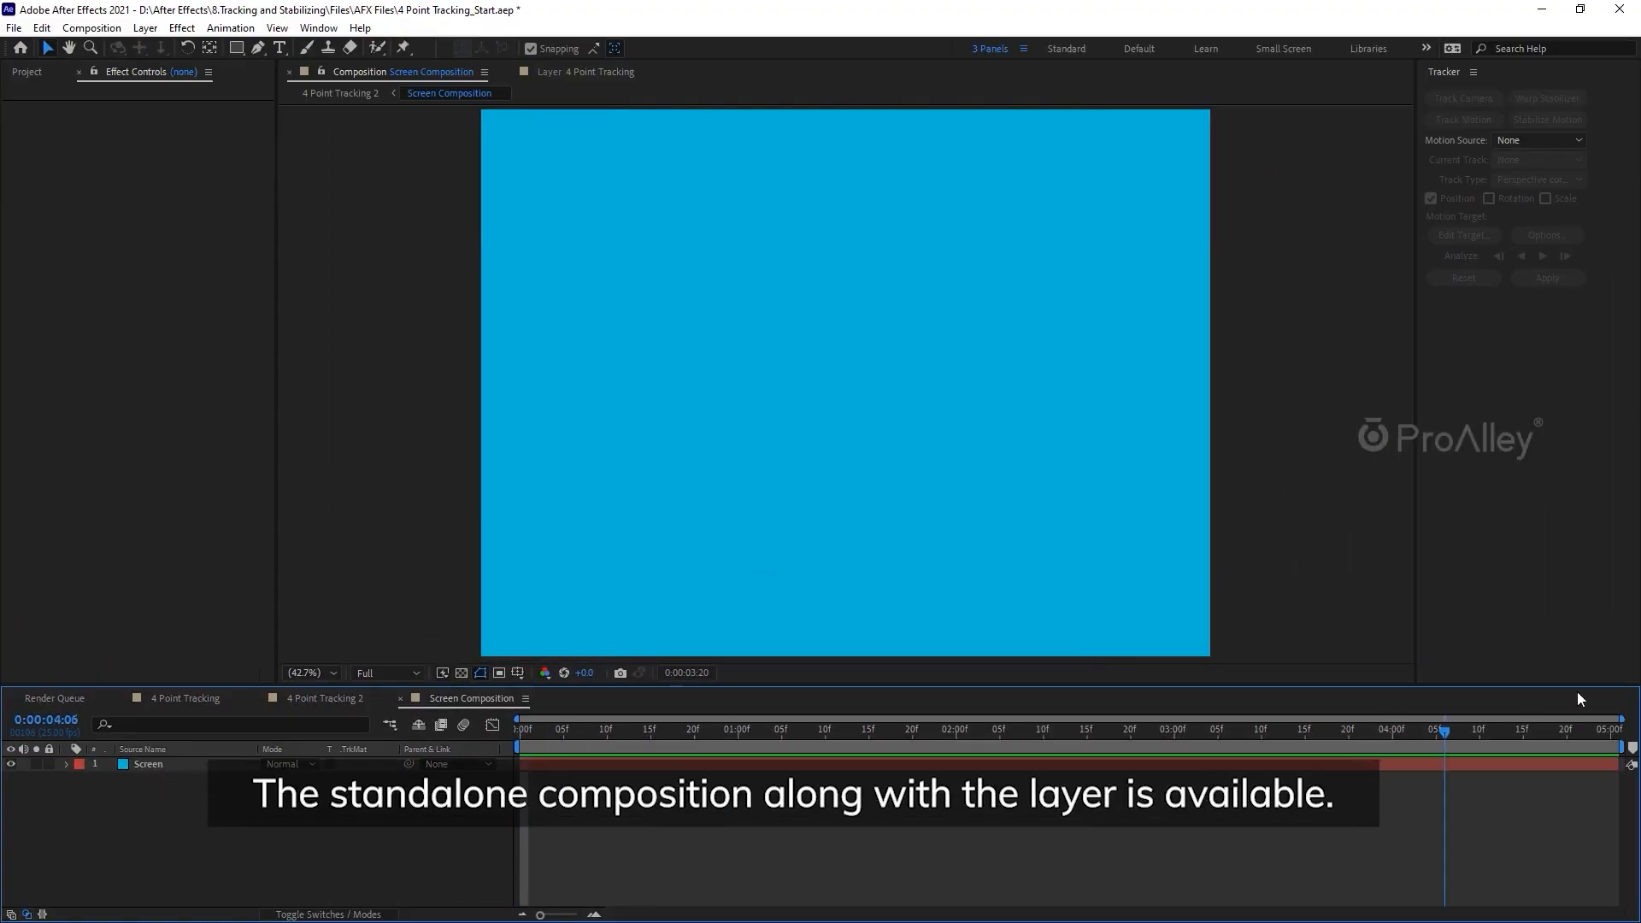
key(Home)
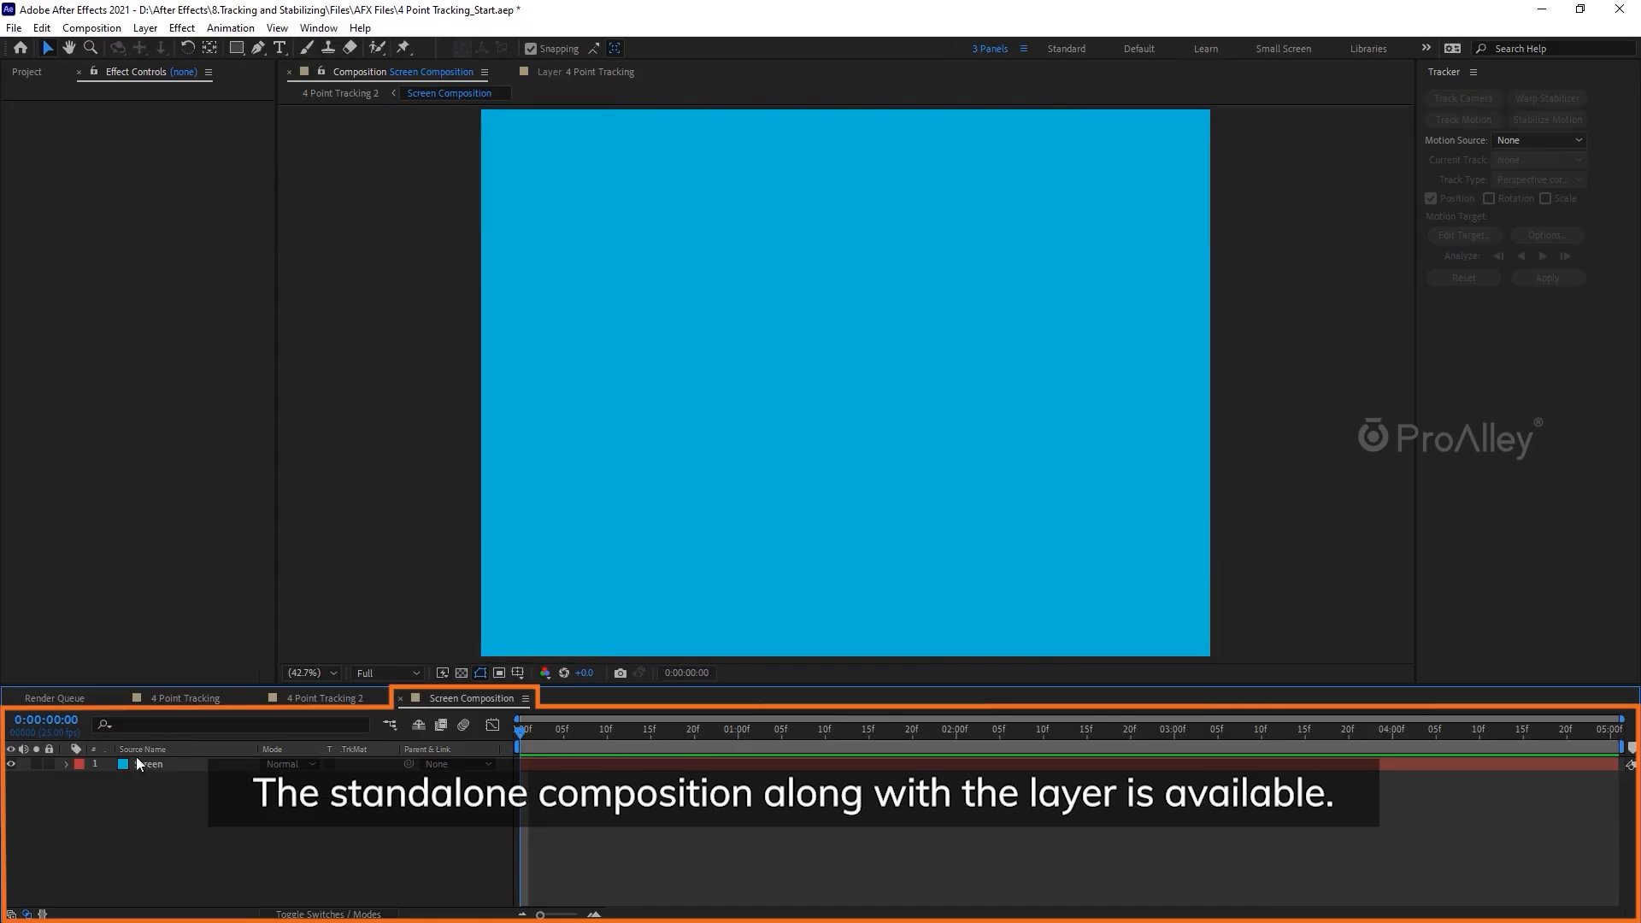
scroll(765, 514, down, 2)
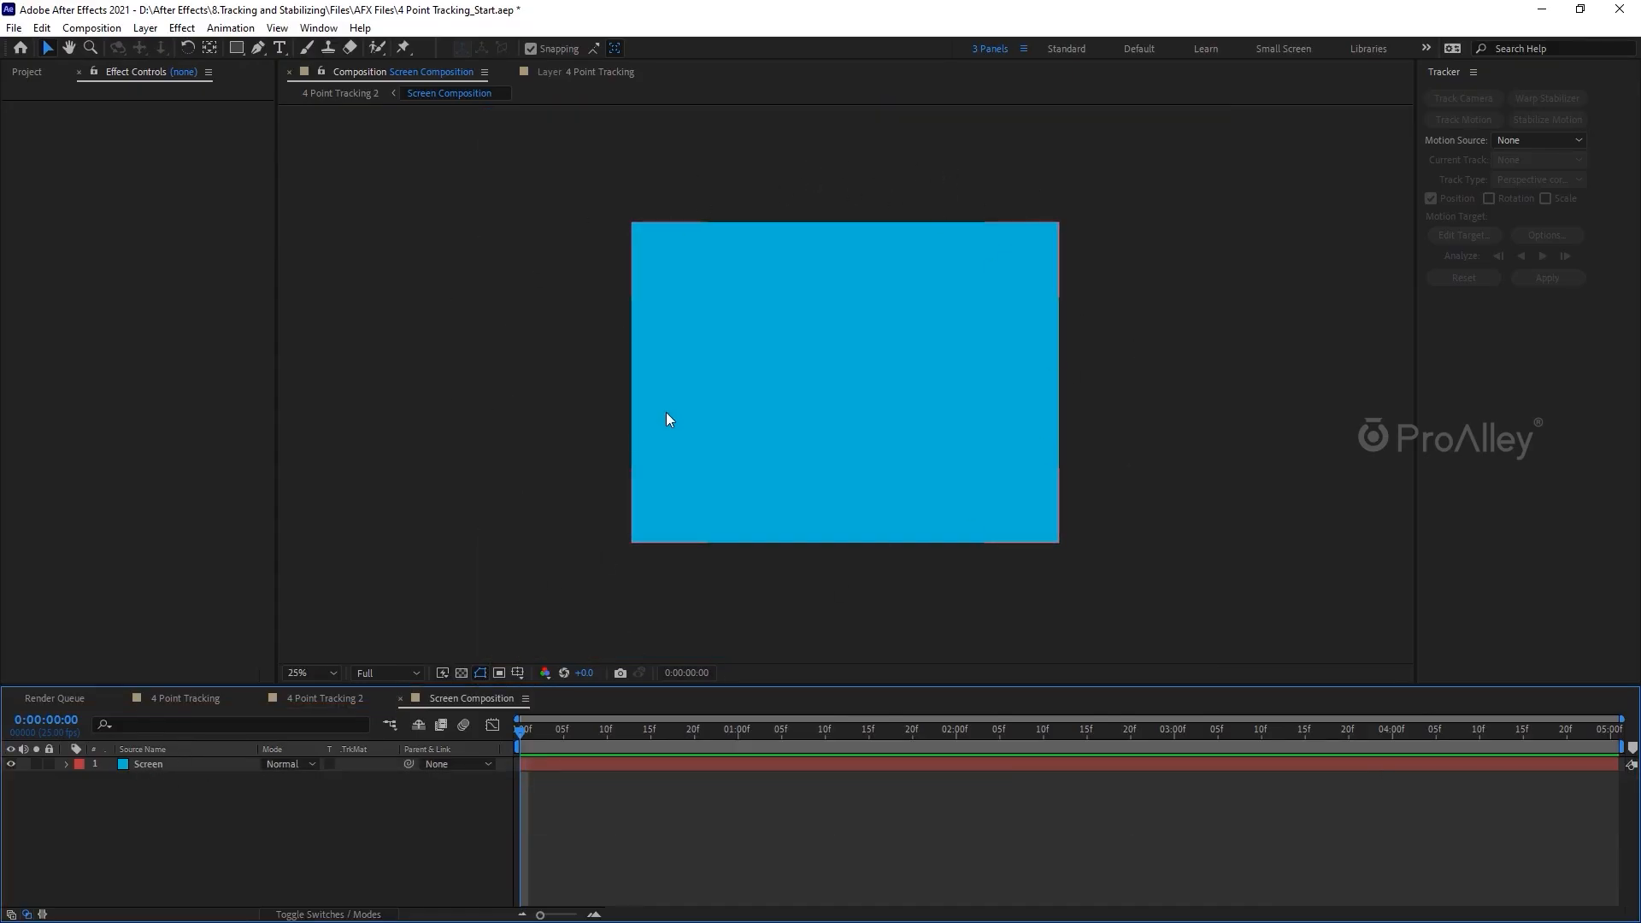
click(318, 700)
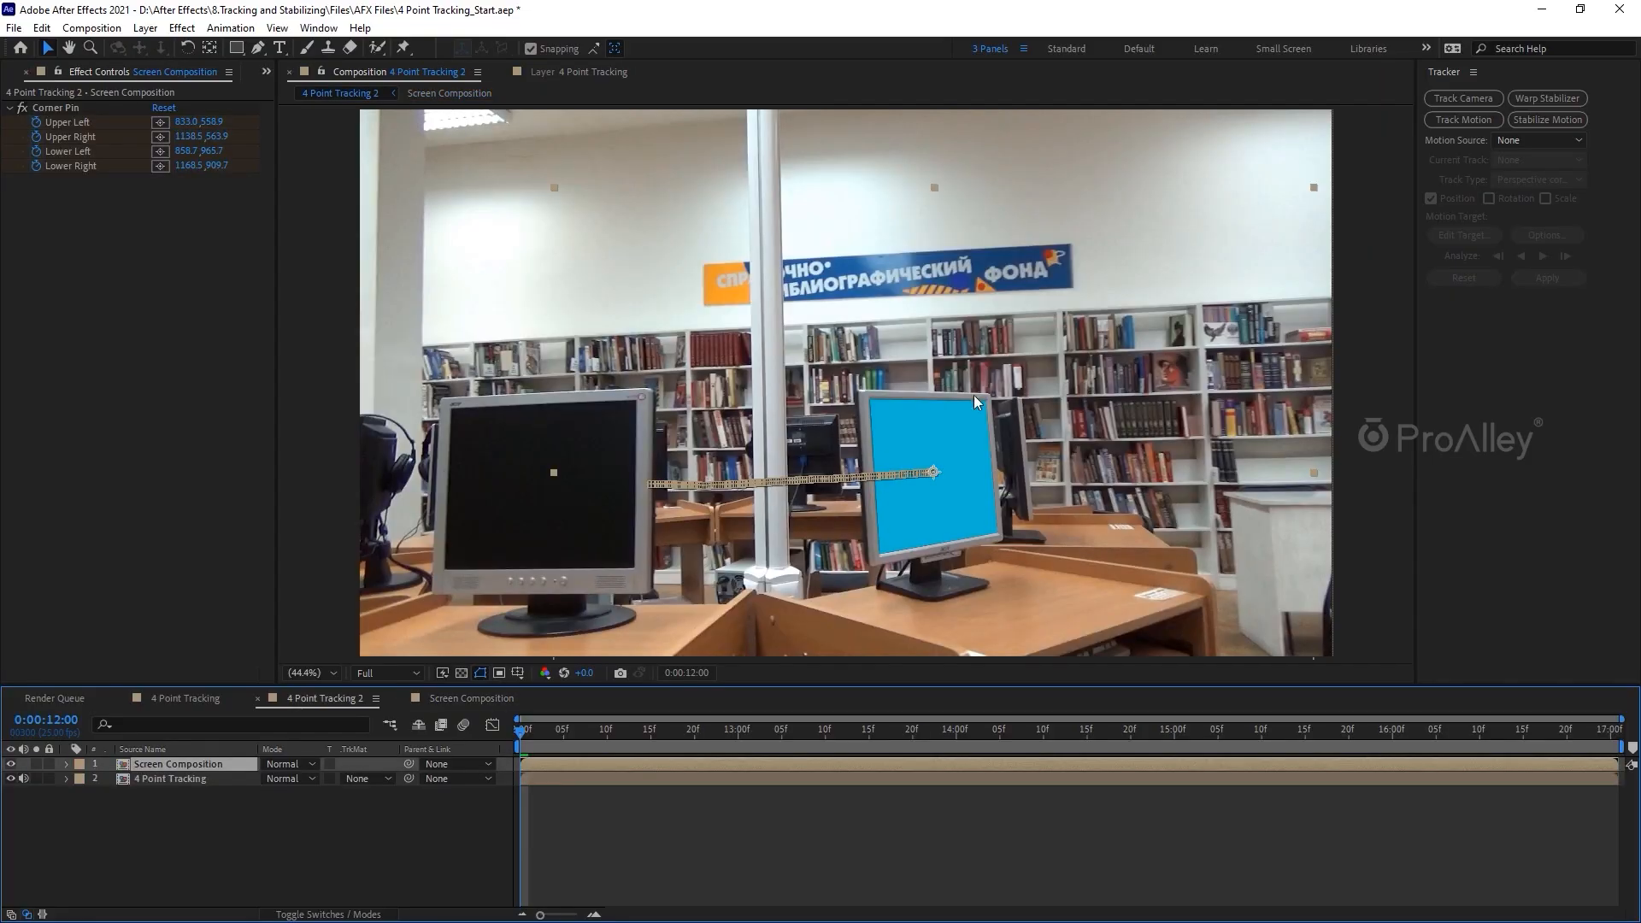
click(802, 732)
double_click(906, 453)
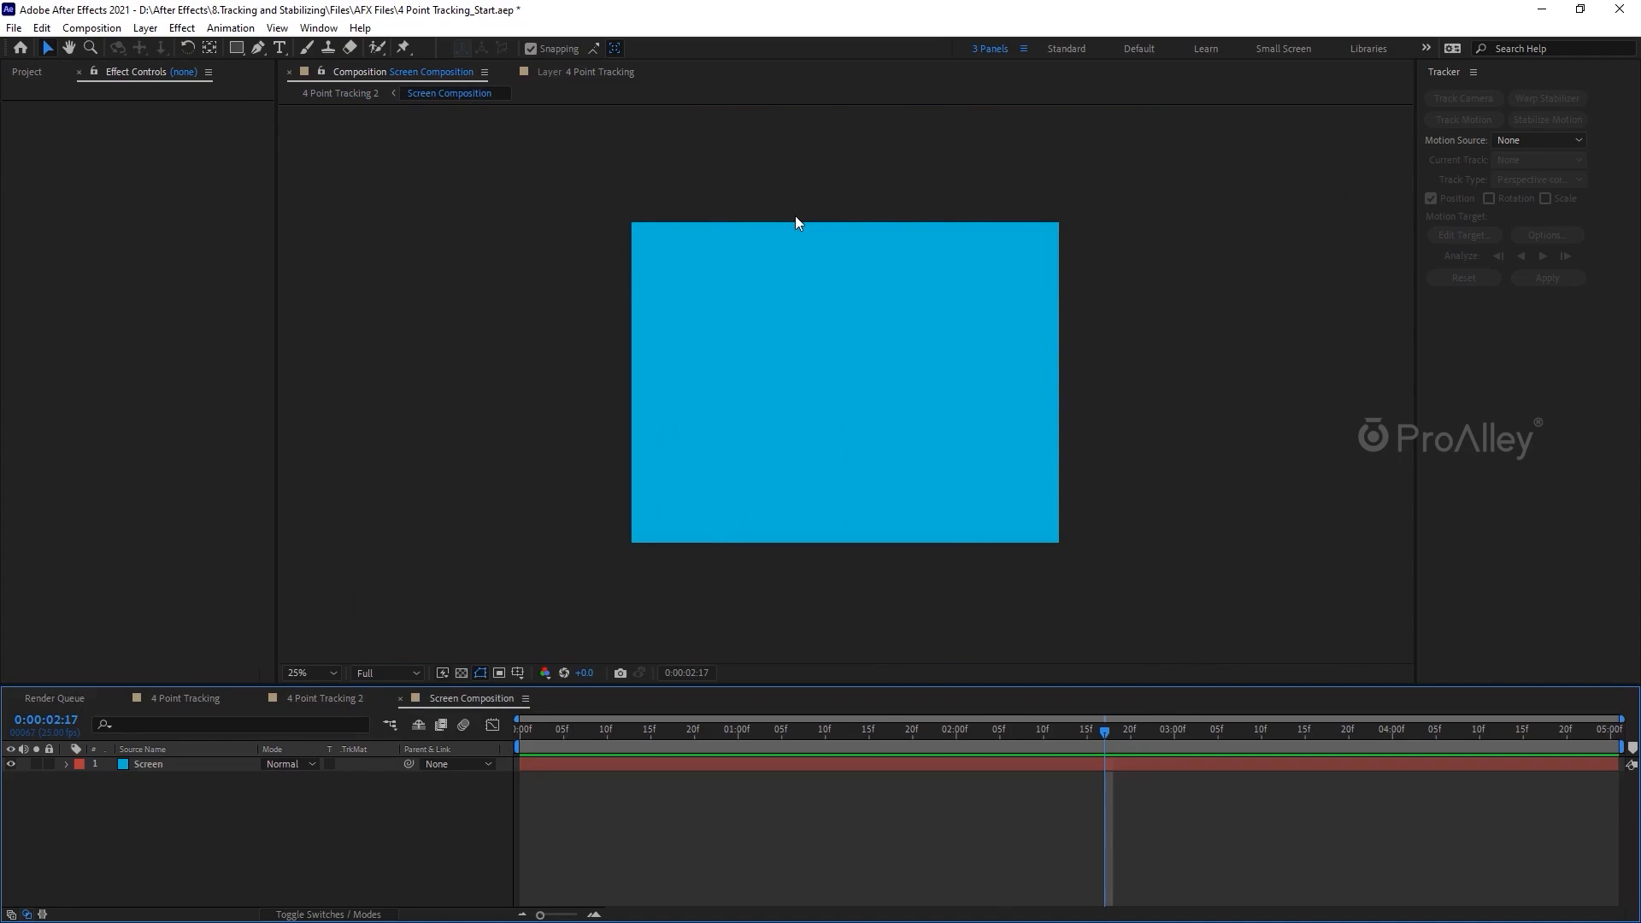
Add Astronaut - 73820.mp4 above the Screen layer, scale it to 71% and shift it slightly left within the frame
click(27, 72)
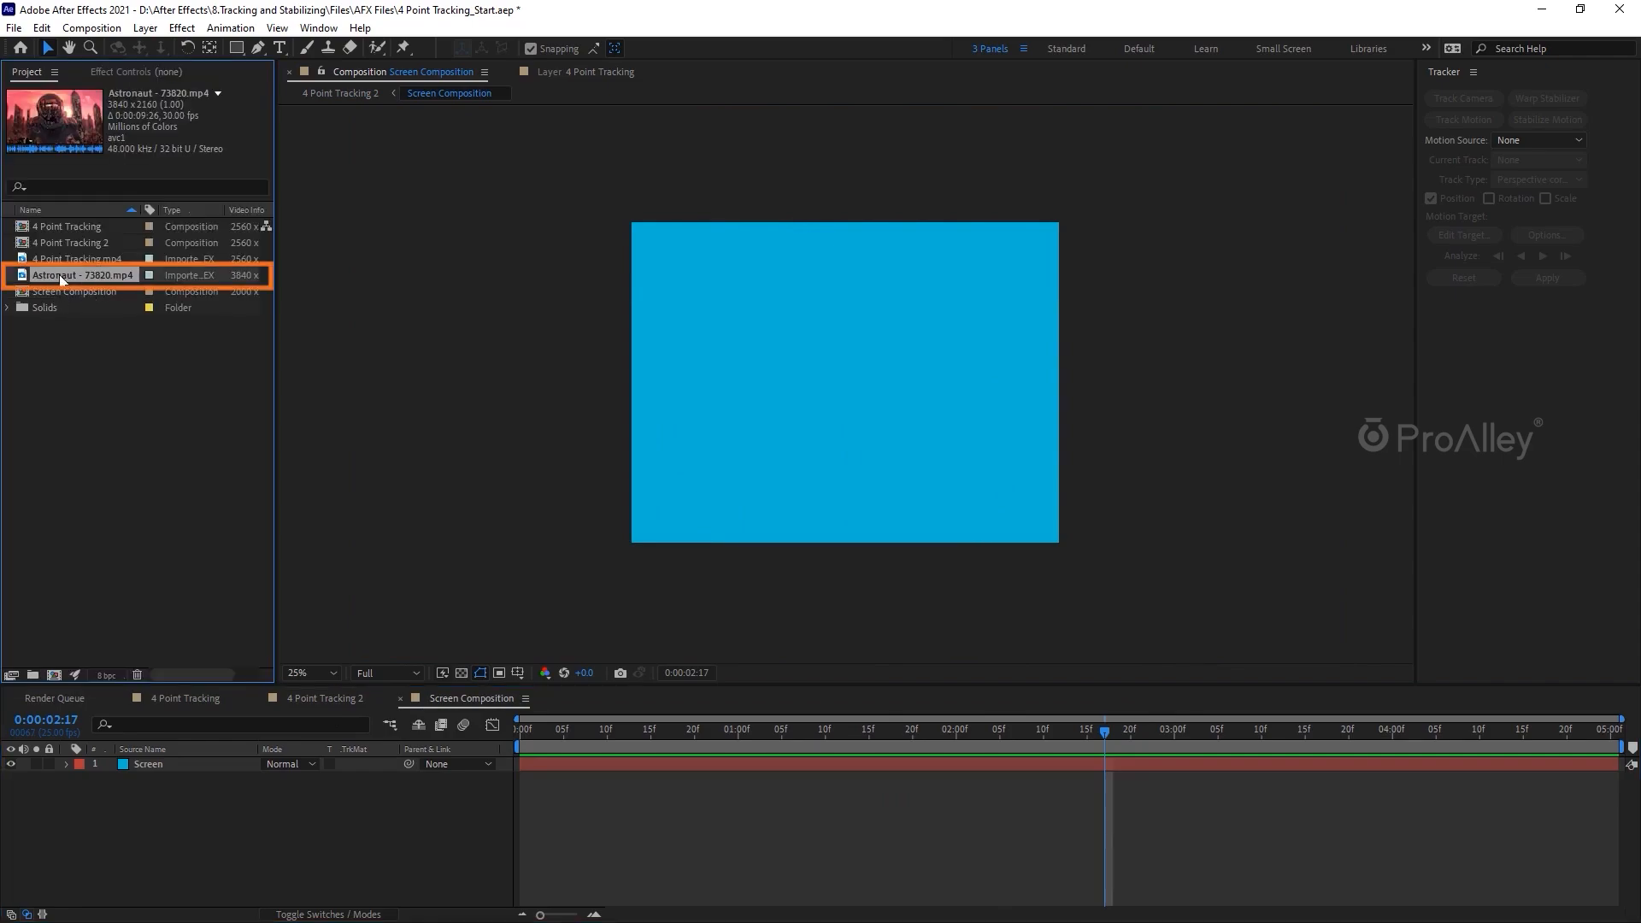
drag(62, 276, 167, 762)
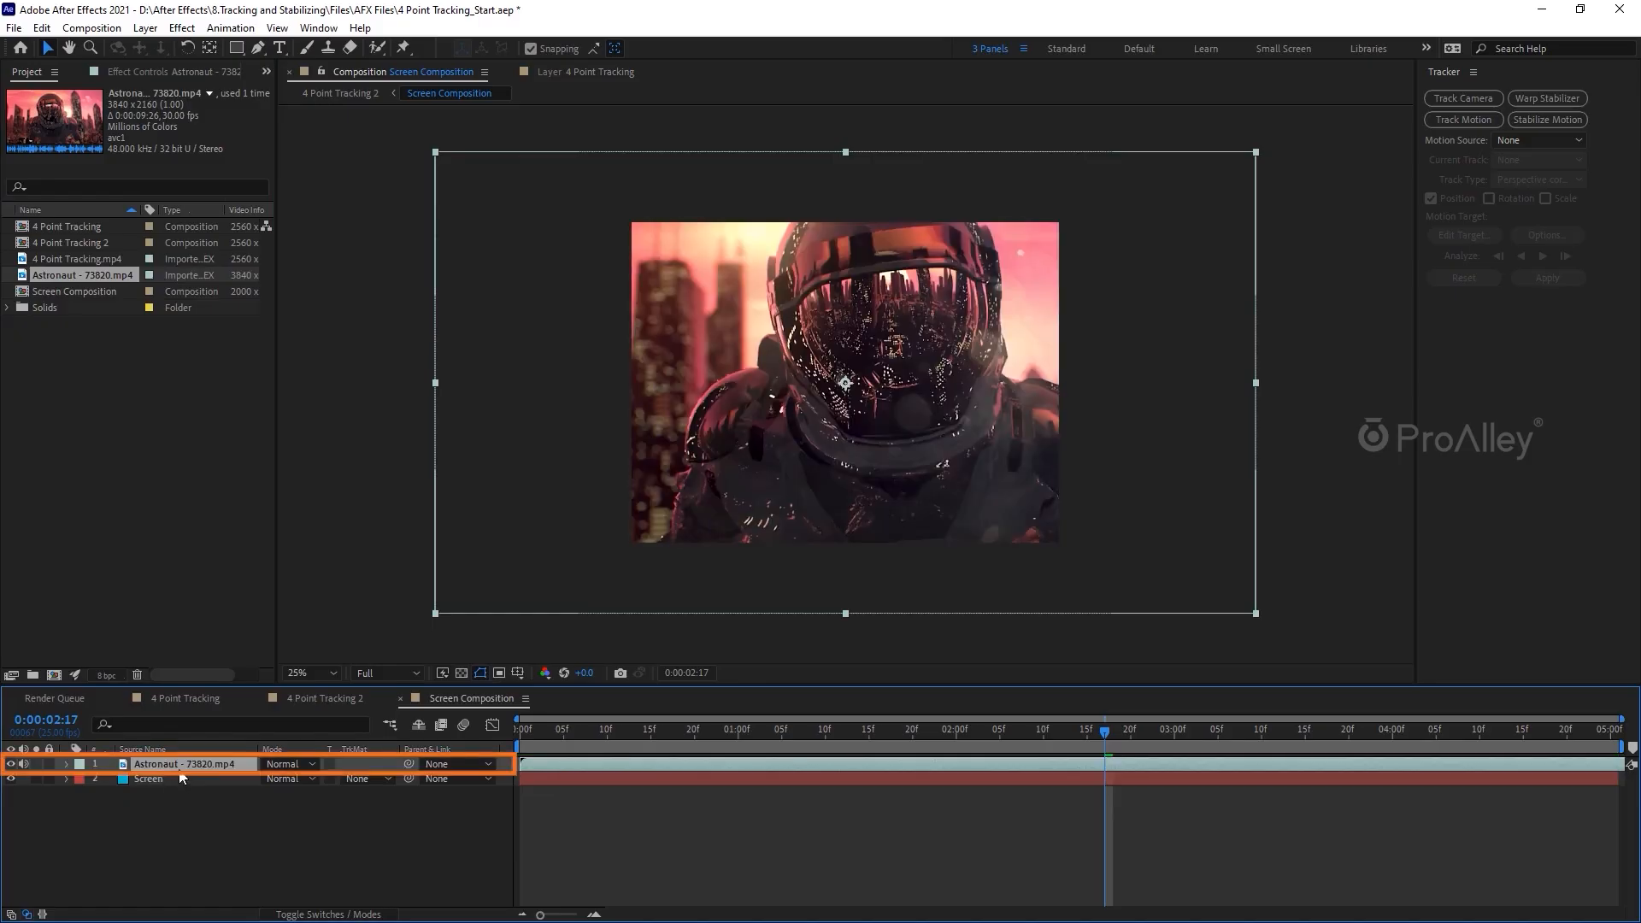
key(s)
drag(312, 778, 292, 778)
drag(978, 468, 943, 469)
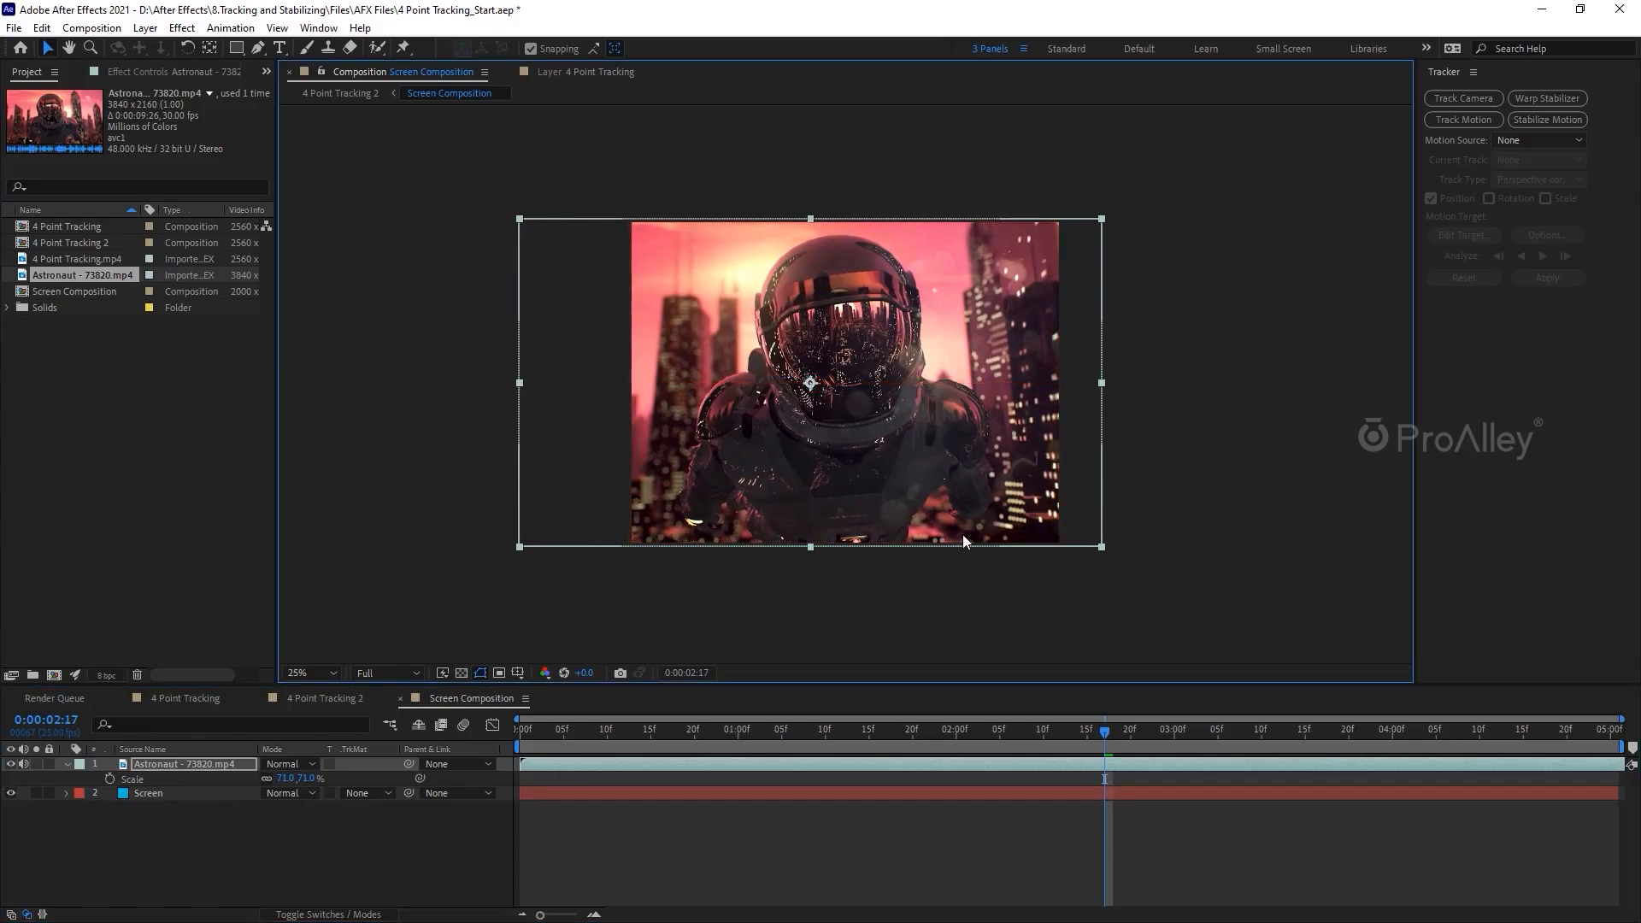
click(903, 870)
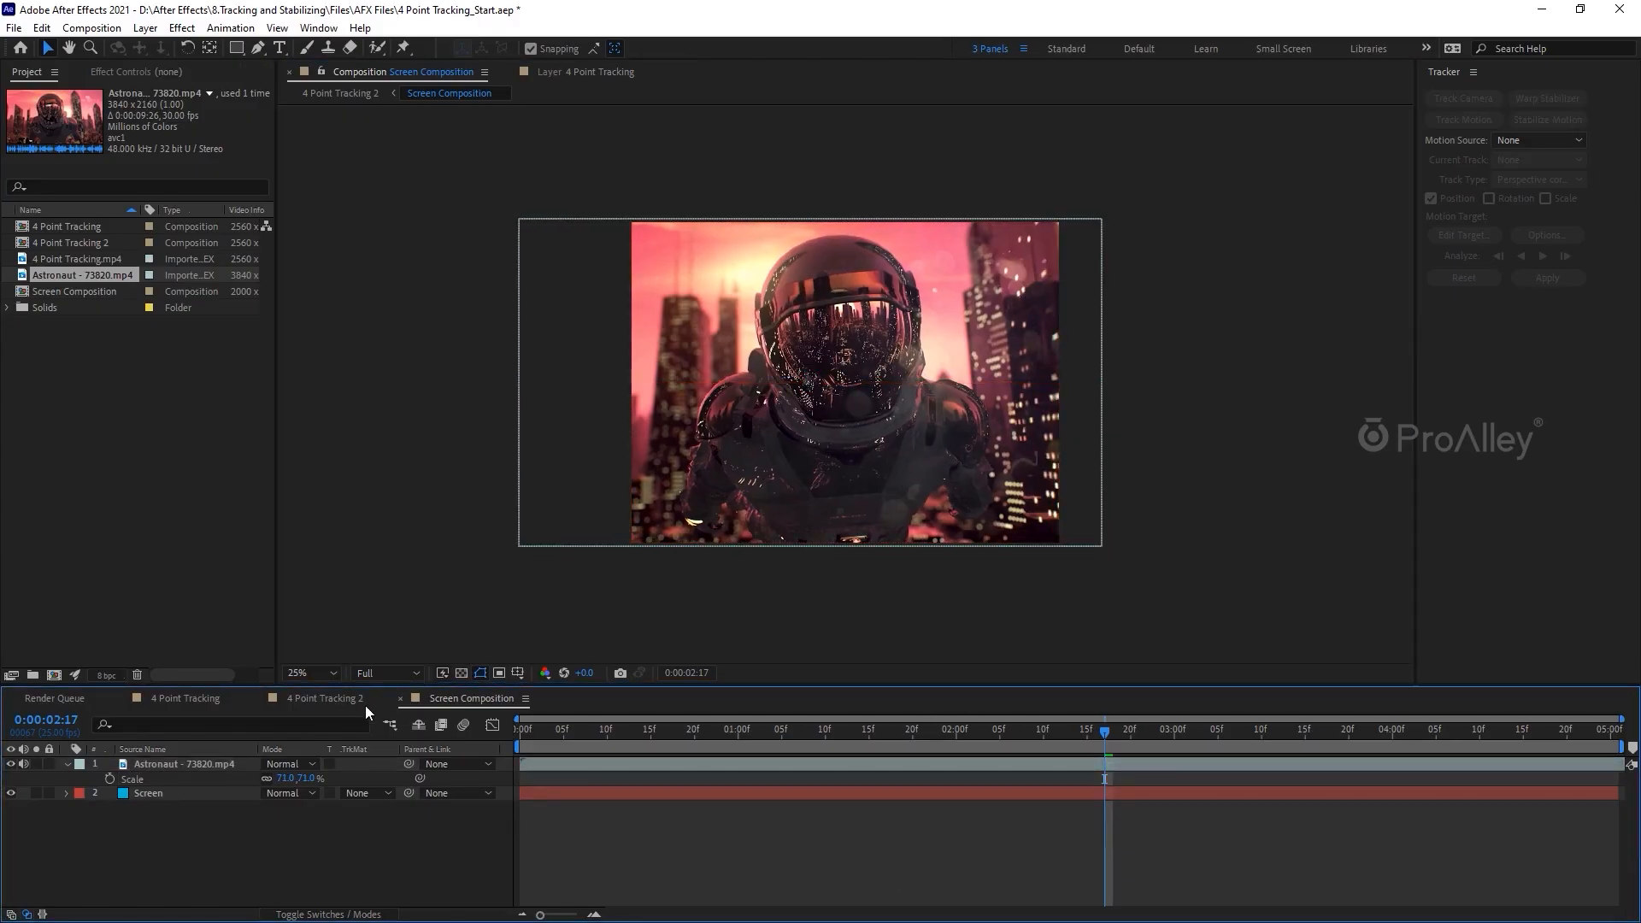
Play back 4 Point Tracking 2 and examine closely how the astronaut footage fits the monitor's edges
click(331, 697)
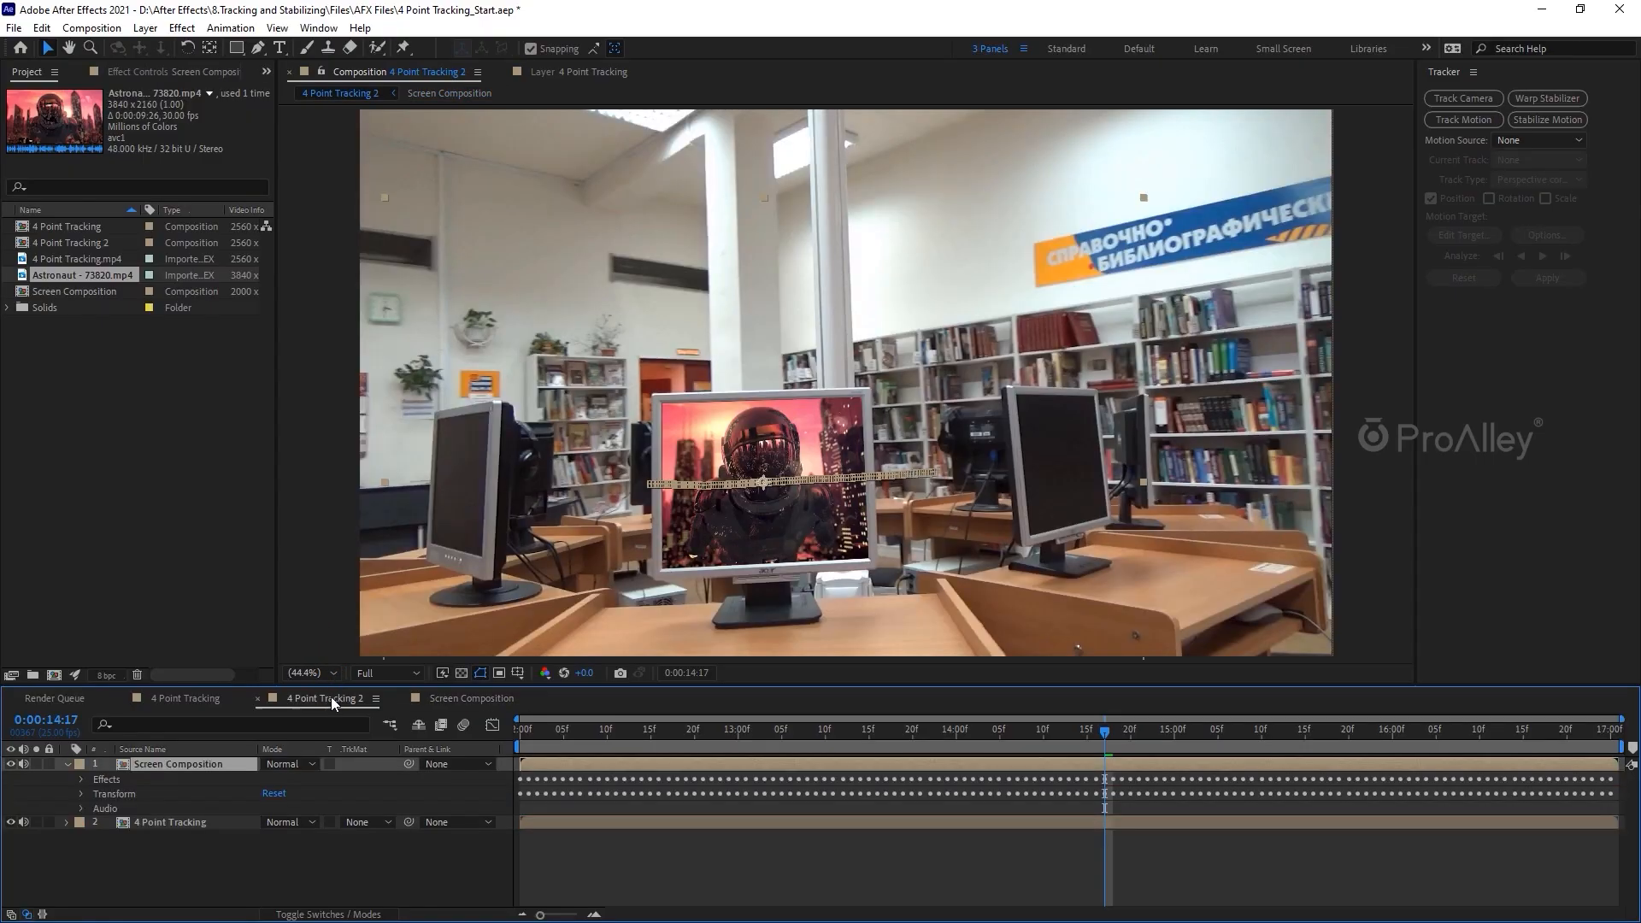
key(space)
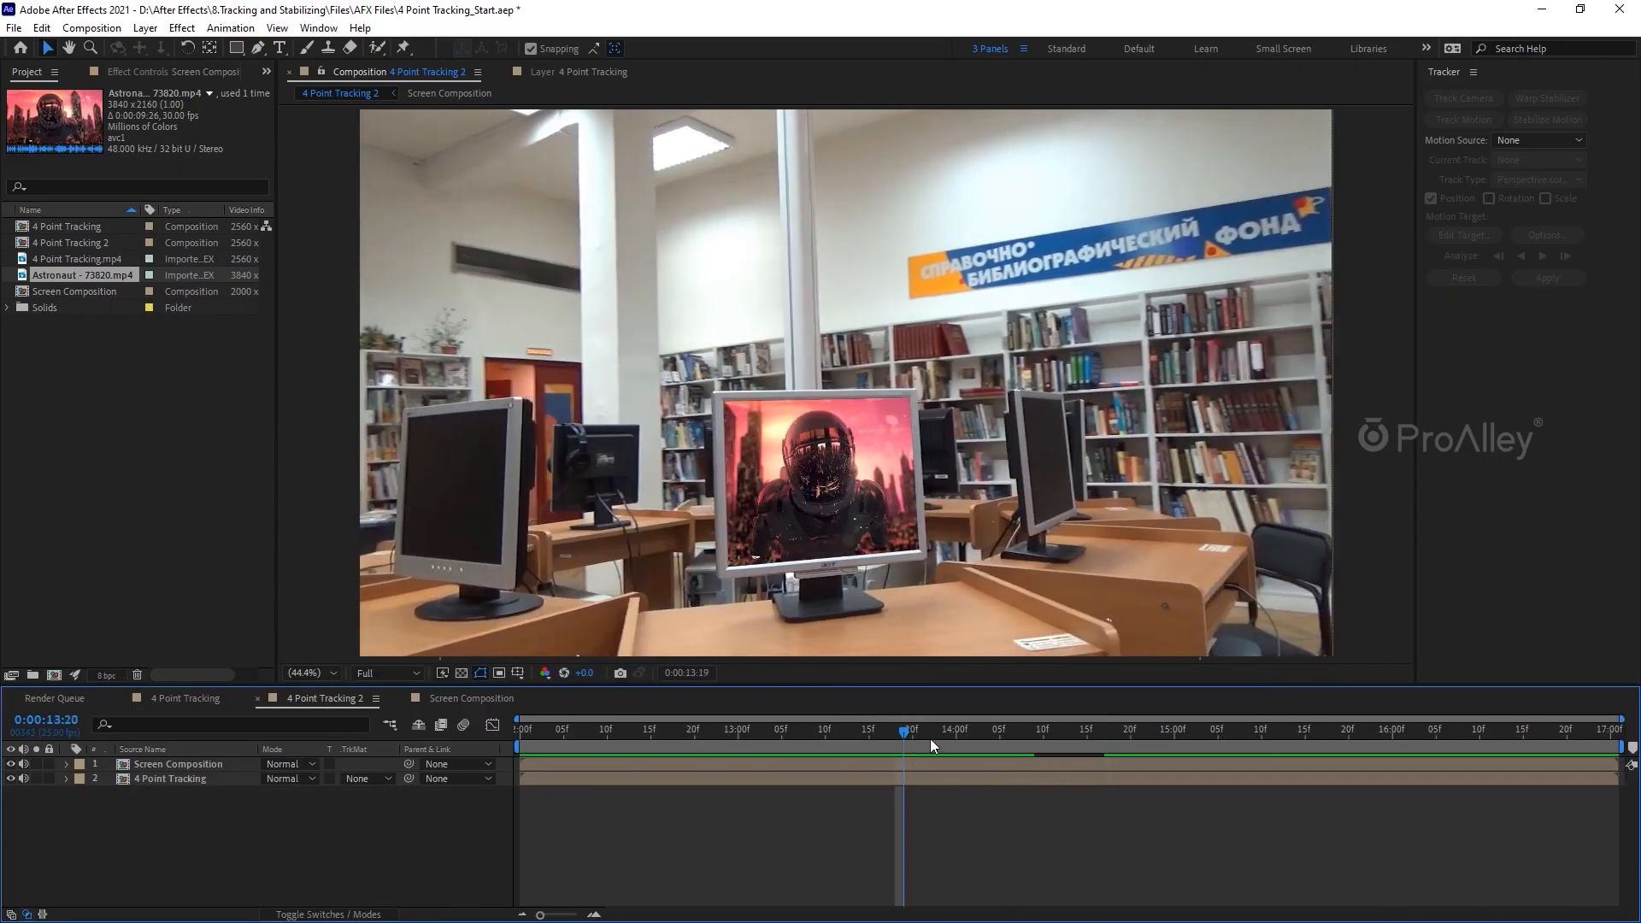
scroll(860, 424, up, 3)
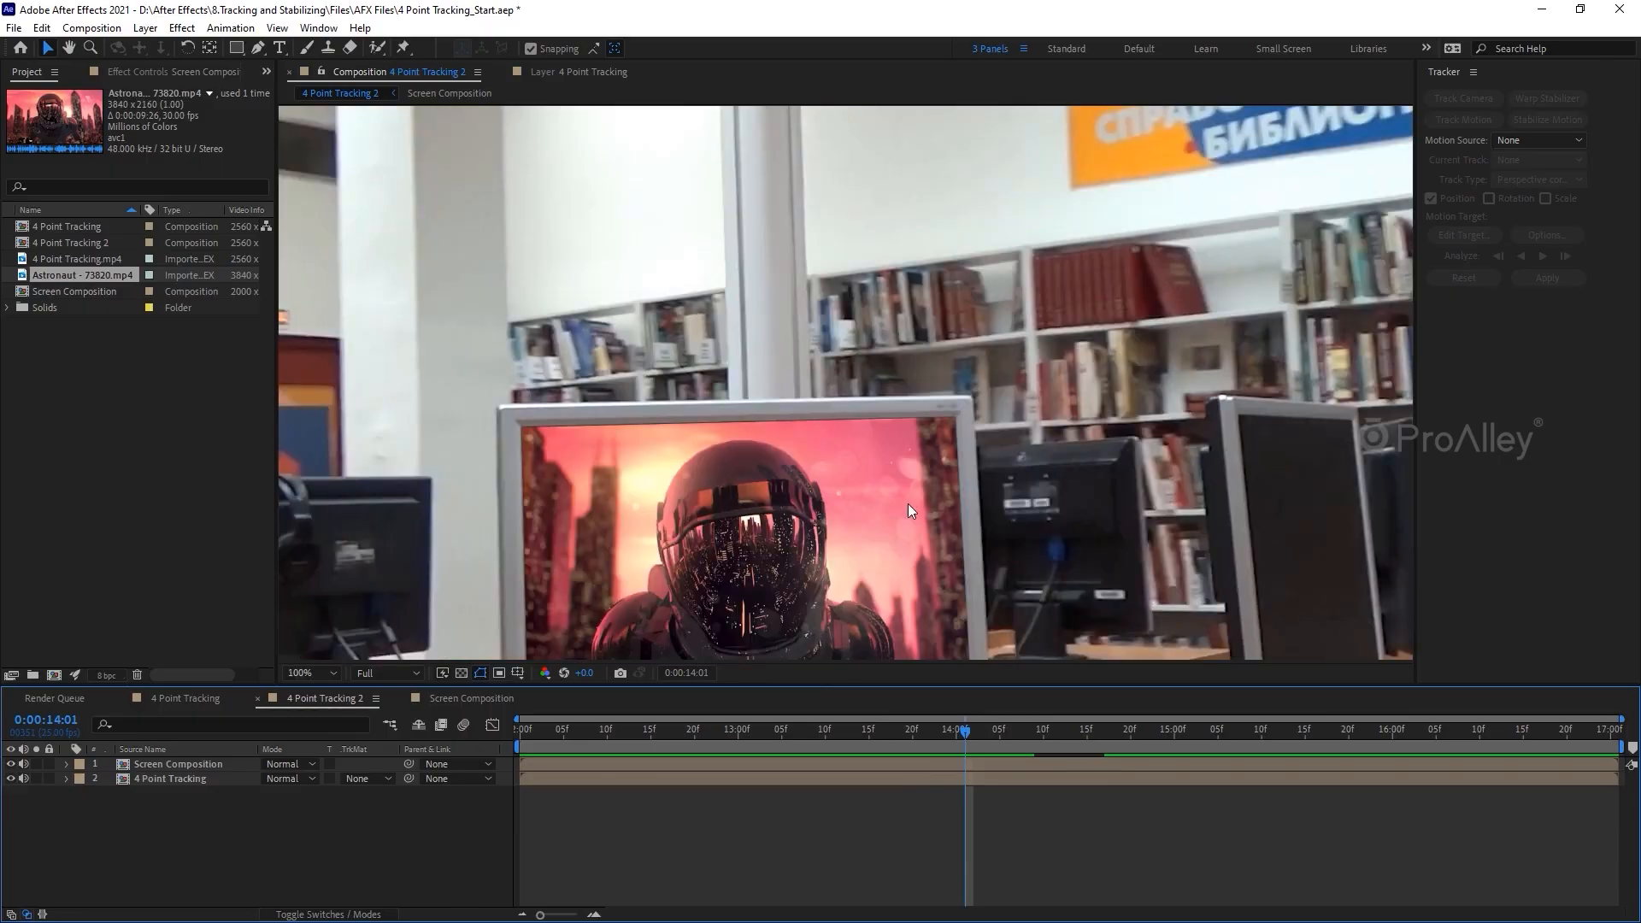
drag(908, 504, 908, 273)
scroll(912, 412, up, 1)
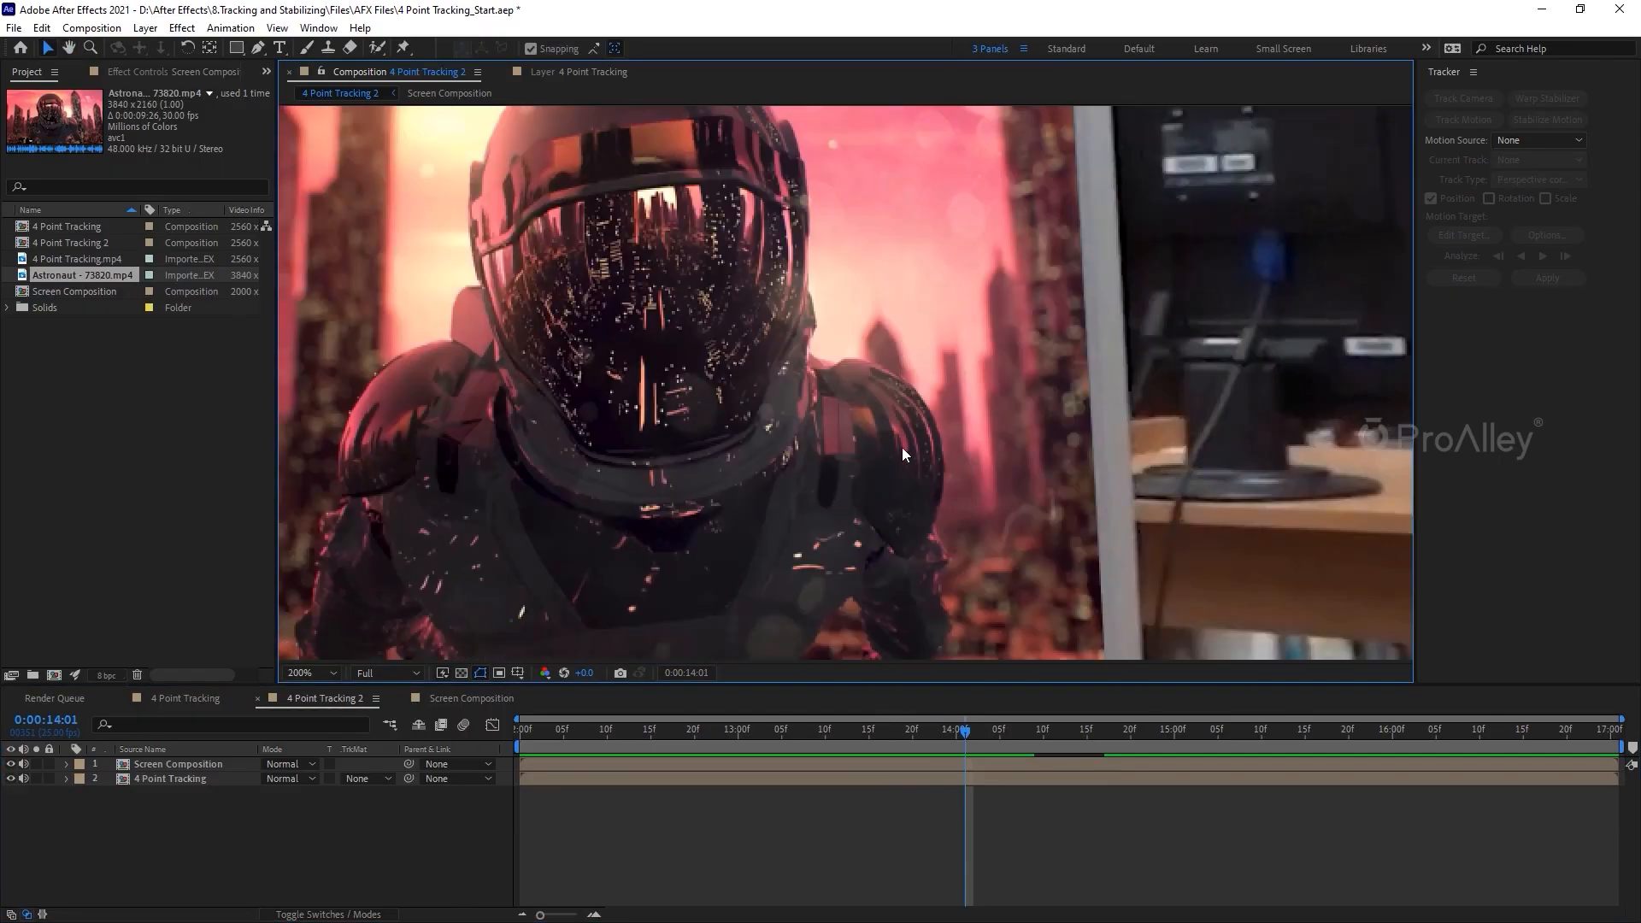
scroll(902, 454, down, 1)
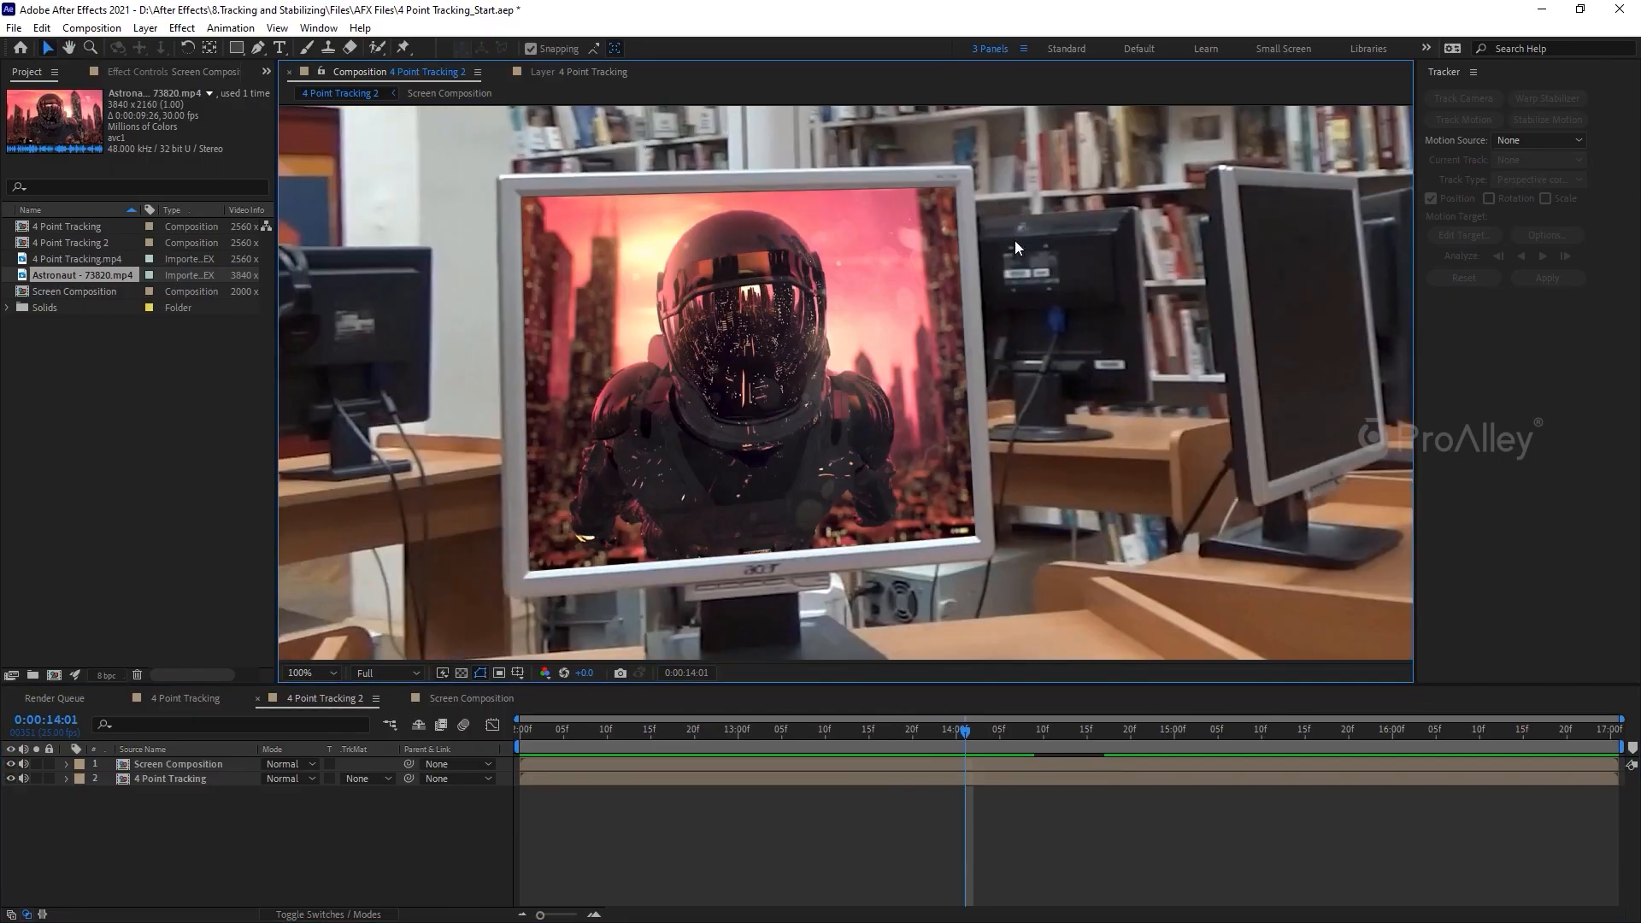
Apply the Matte Choker effect to the Screen Composition layer with Choke 1 at 83 and Gray Level Softness 1 at 24%
right_click(173, 765)
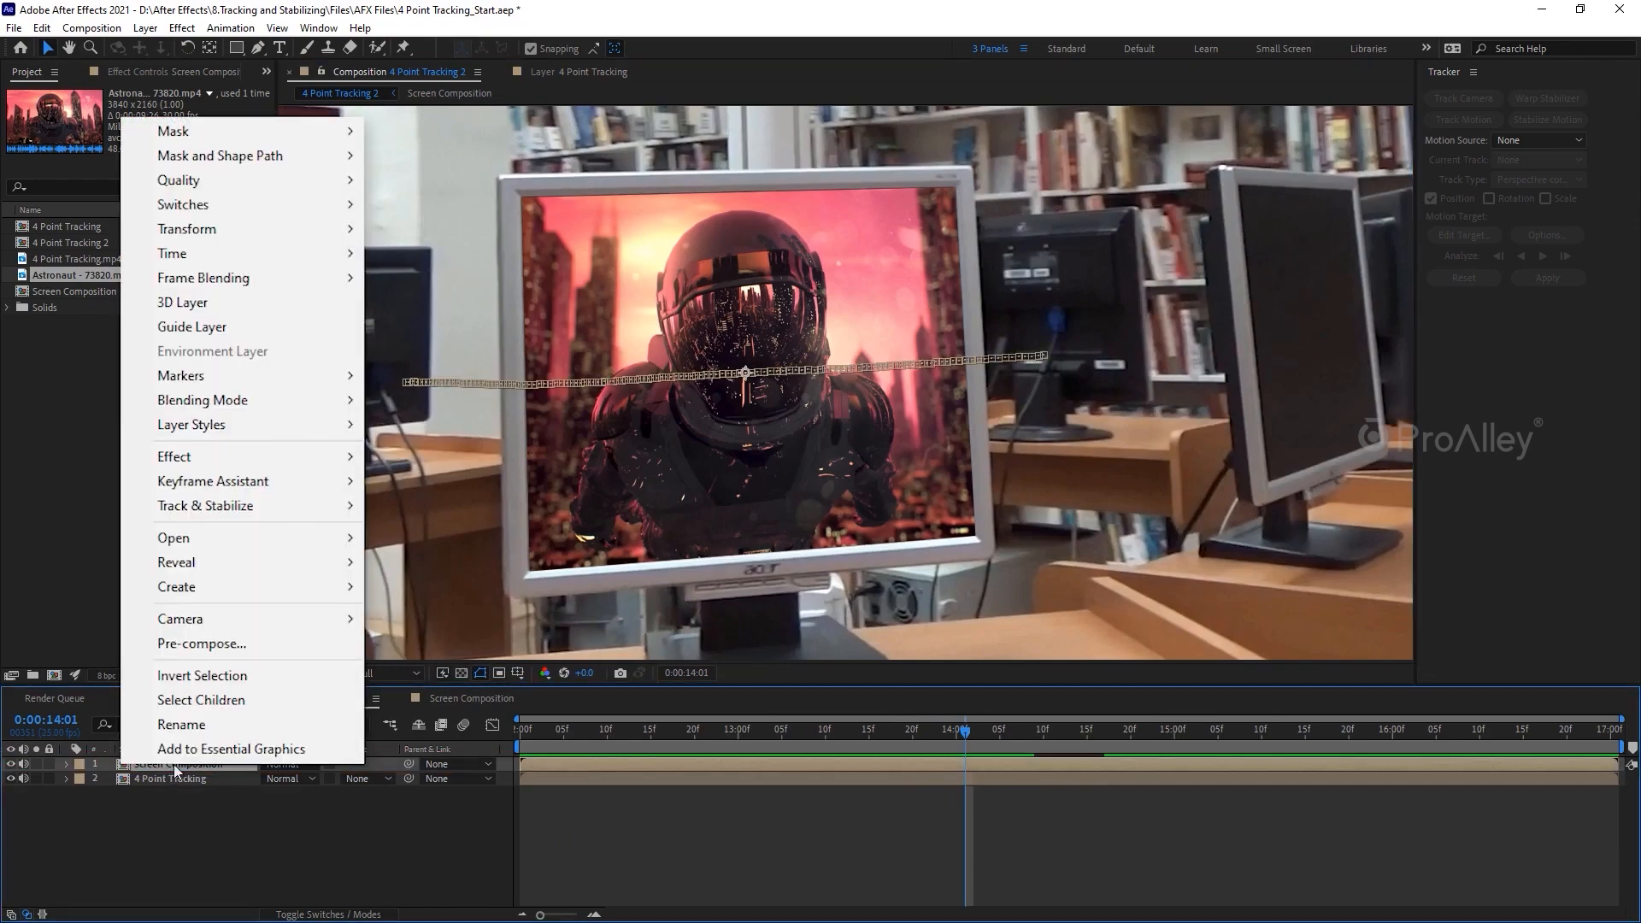
mouse_move(338, 458)
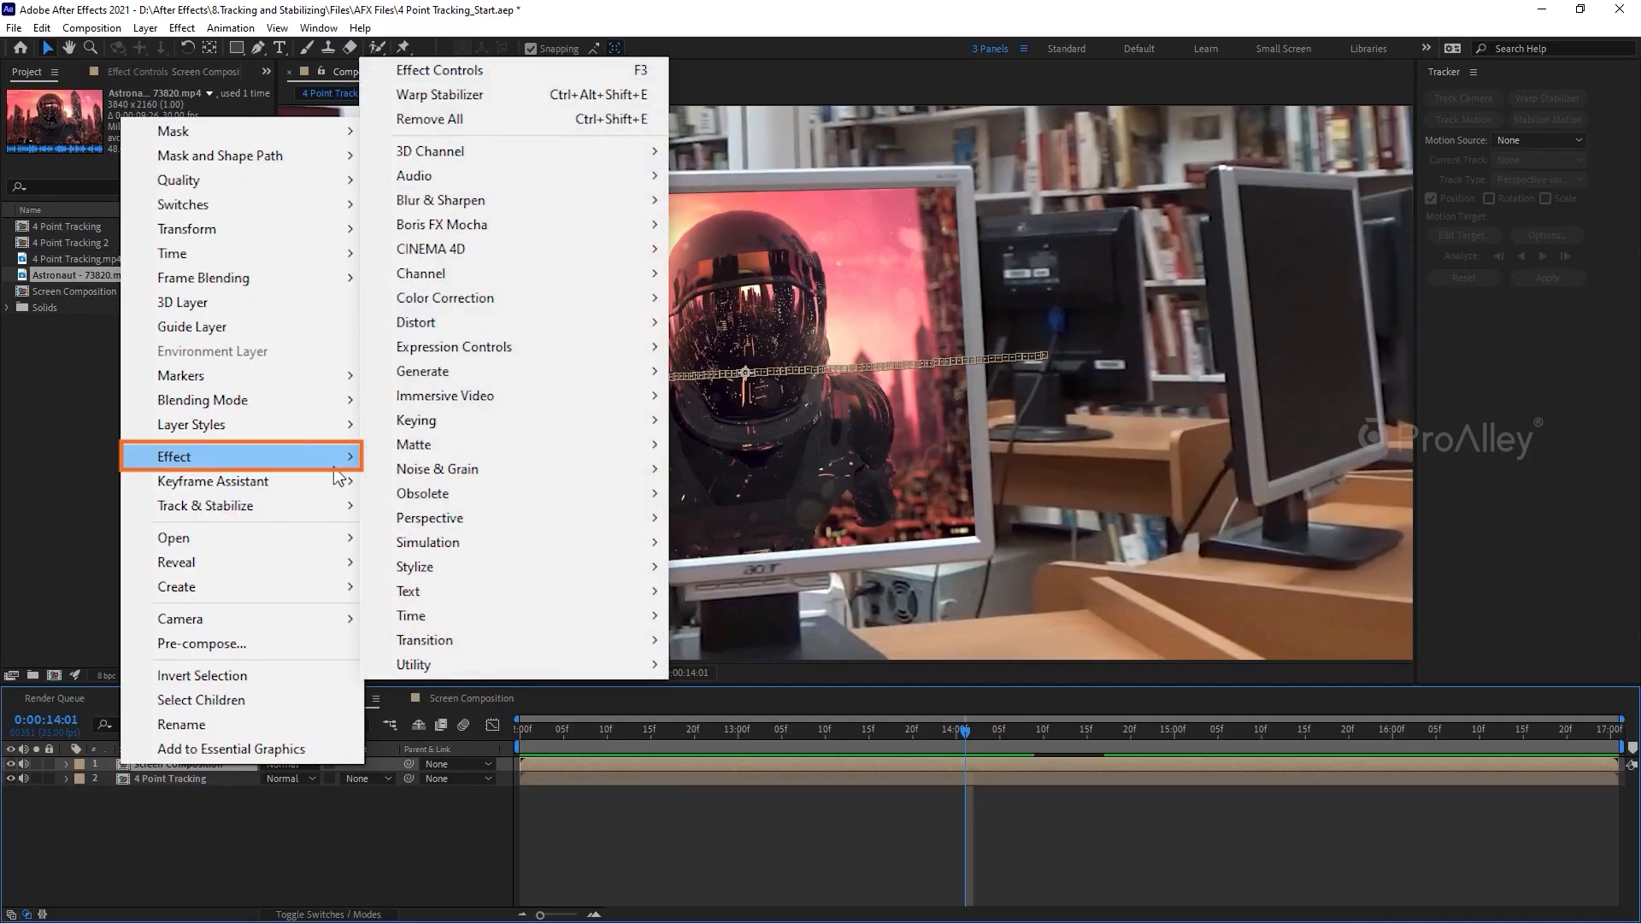
mouse_move(518, 449)
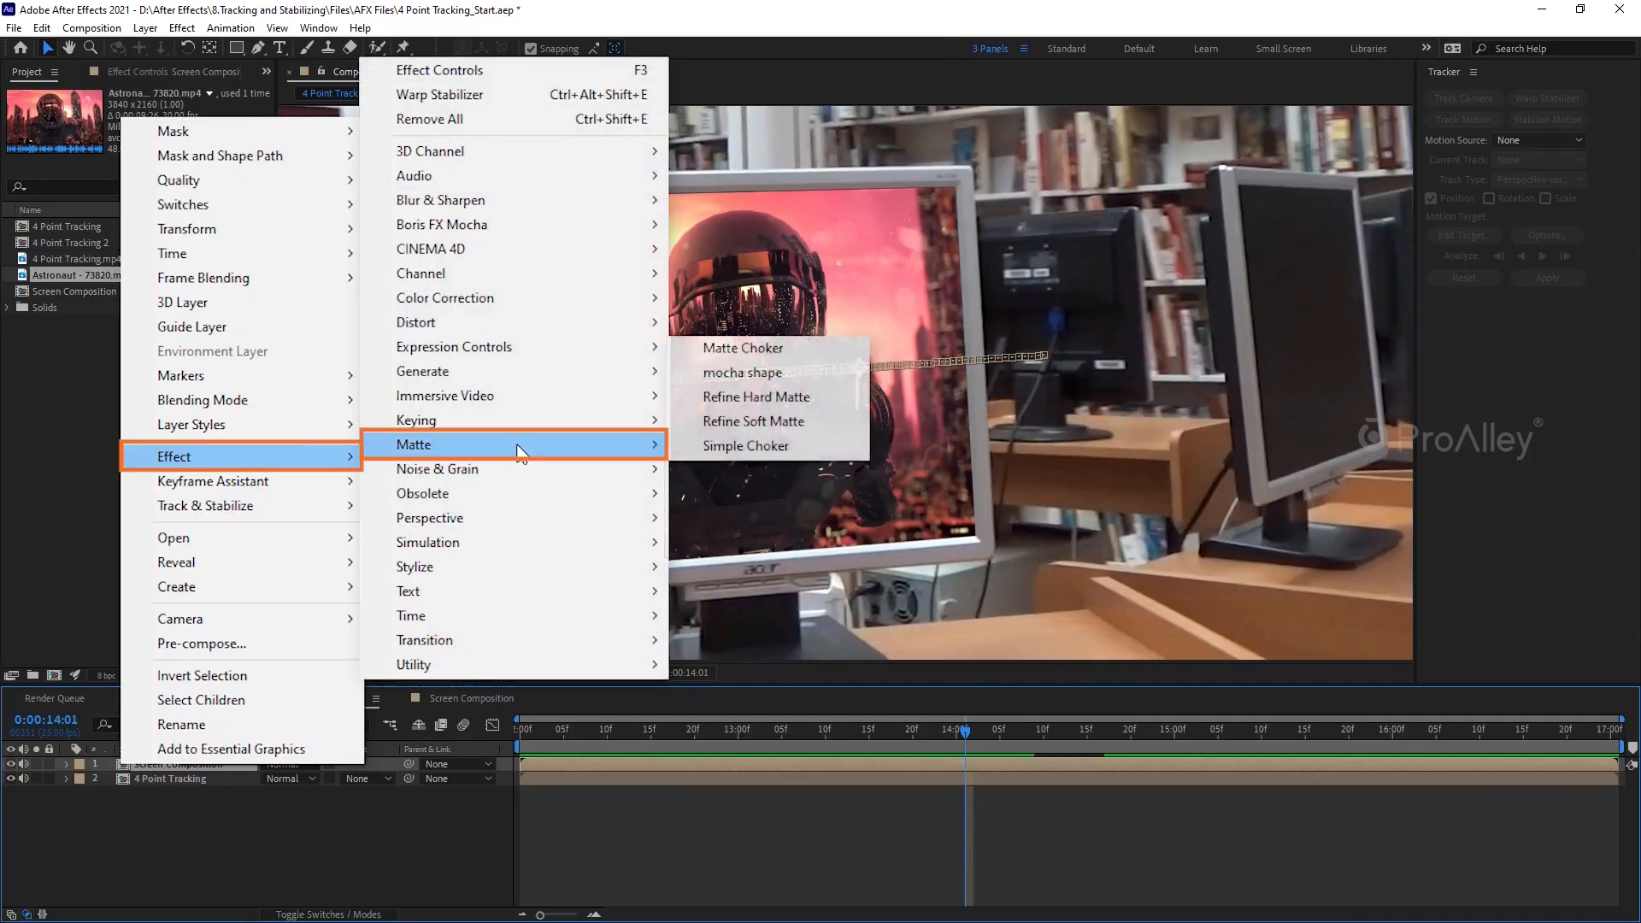
click(771, 353)
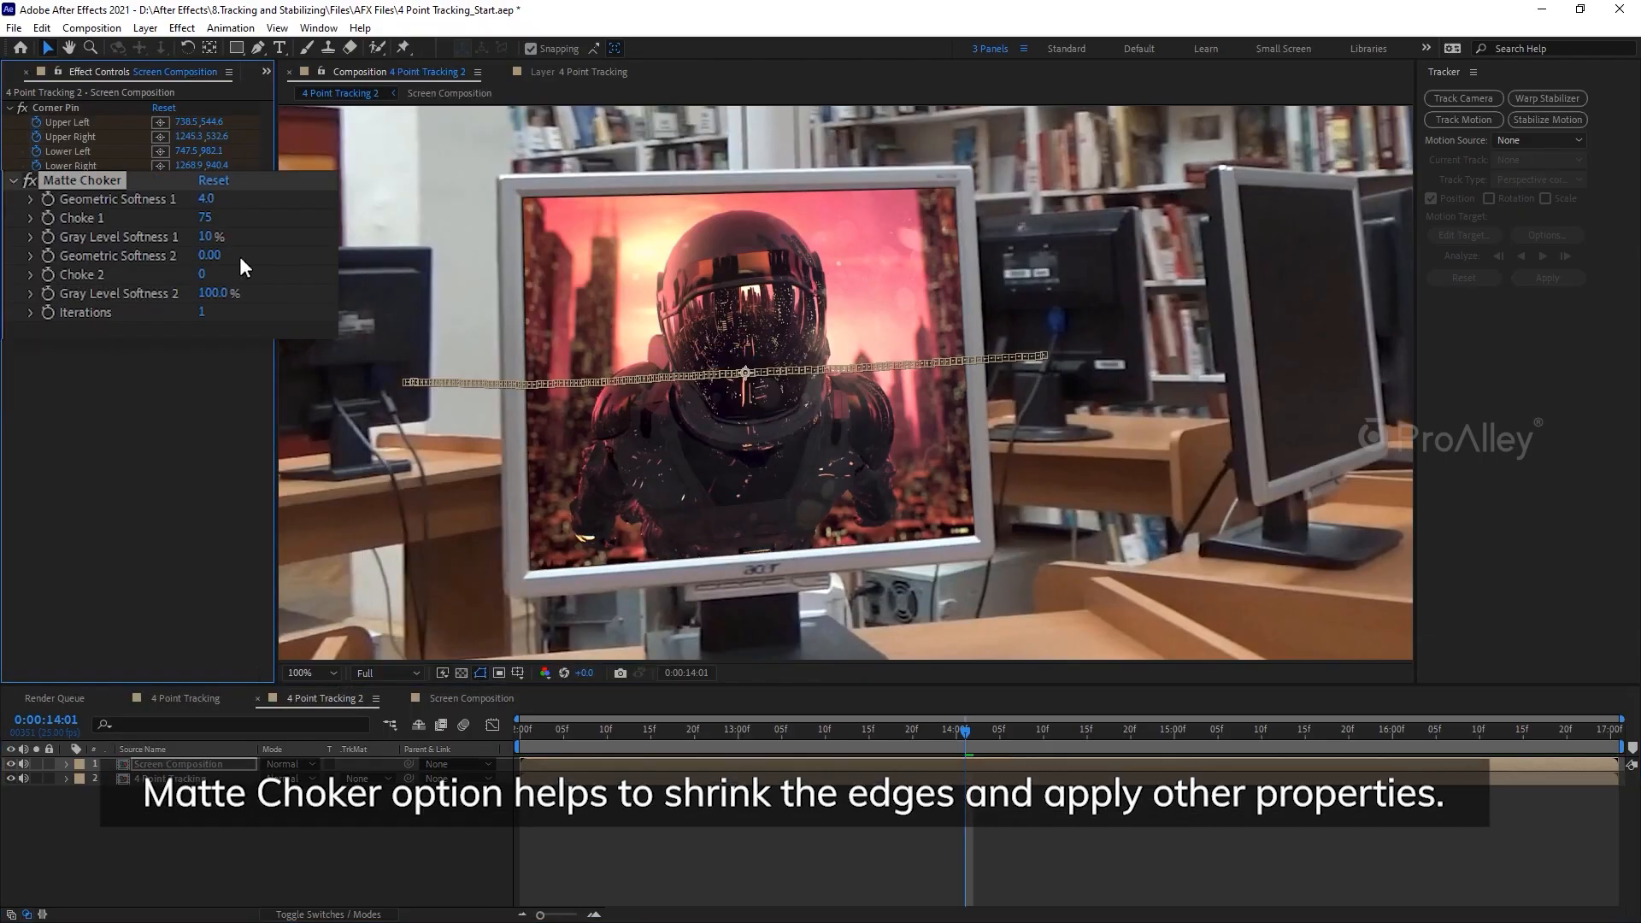
drag(219, 199, 267, 207)
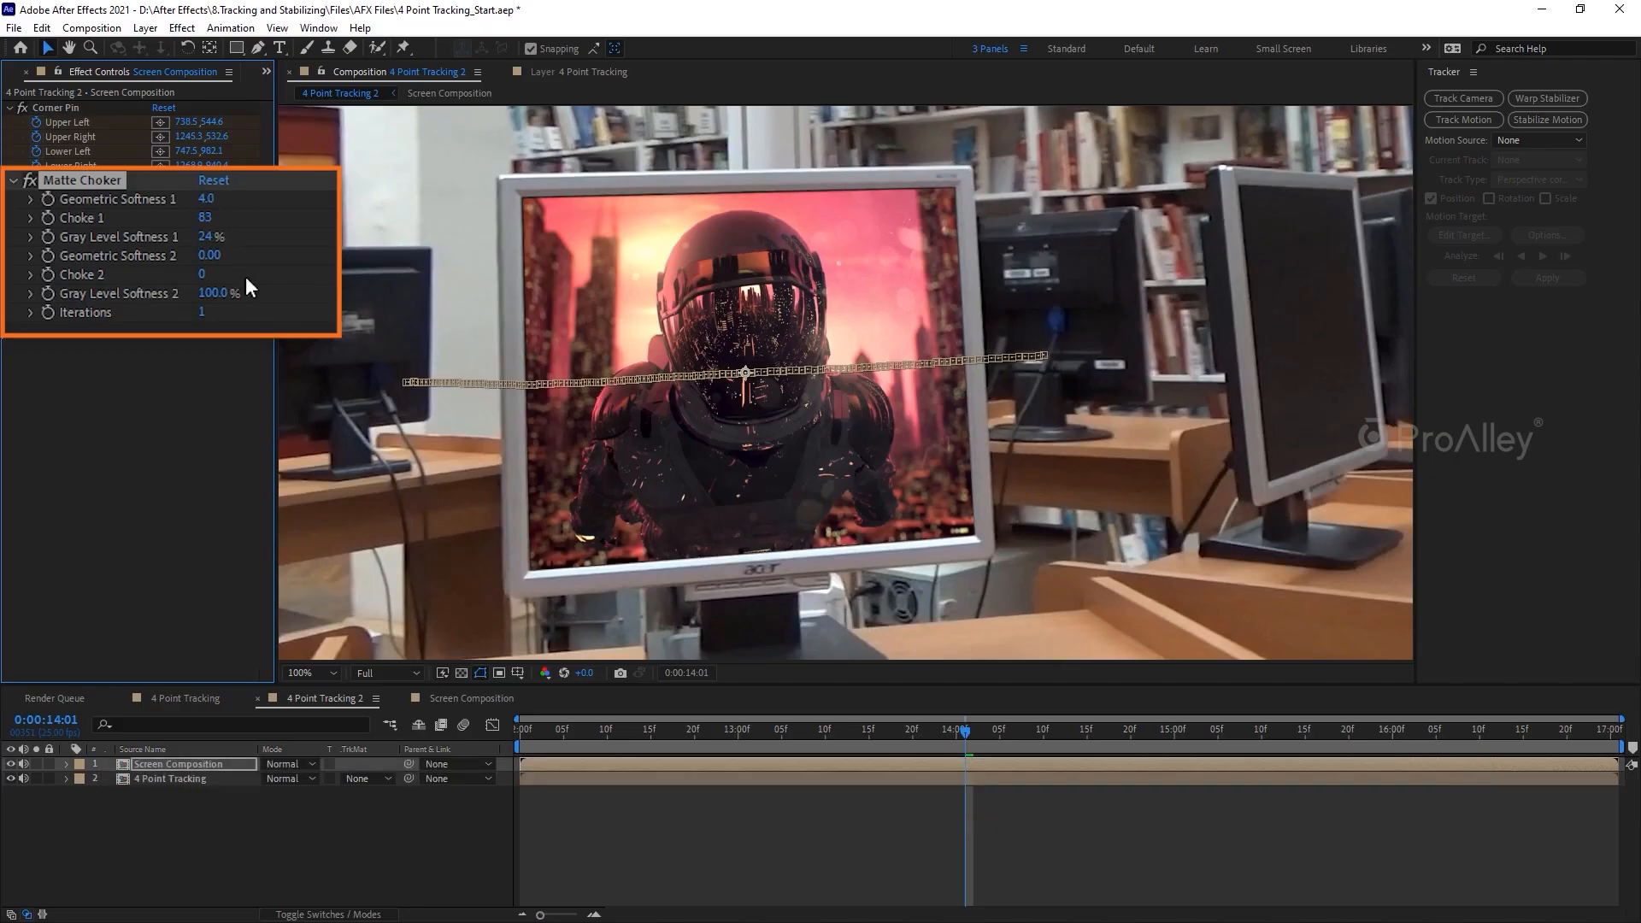
Cycle through the Screen Composition layer's blending modes and set it to Add
click(181, 762)
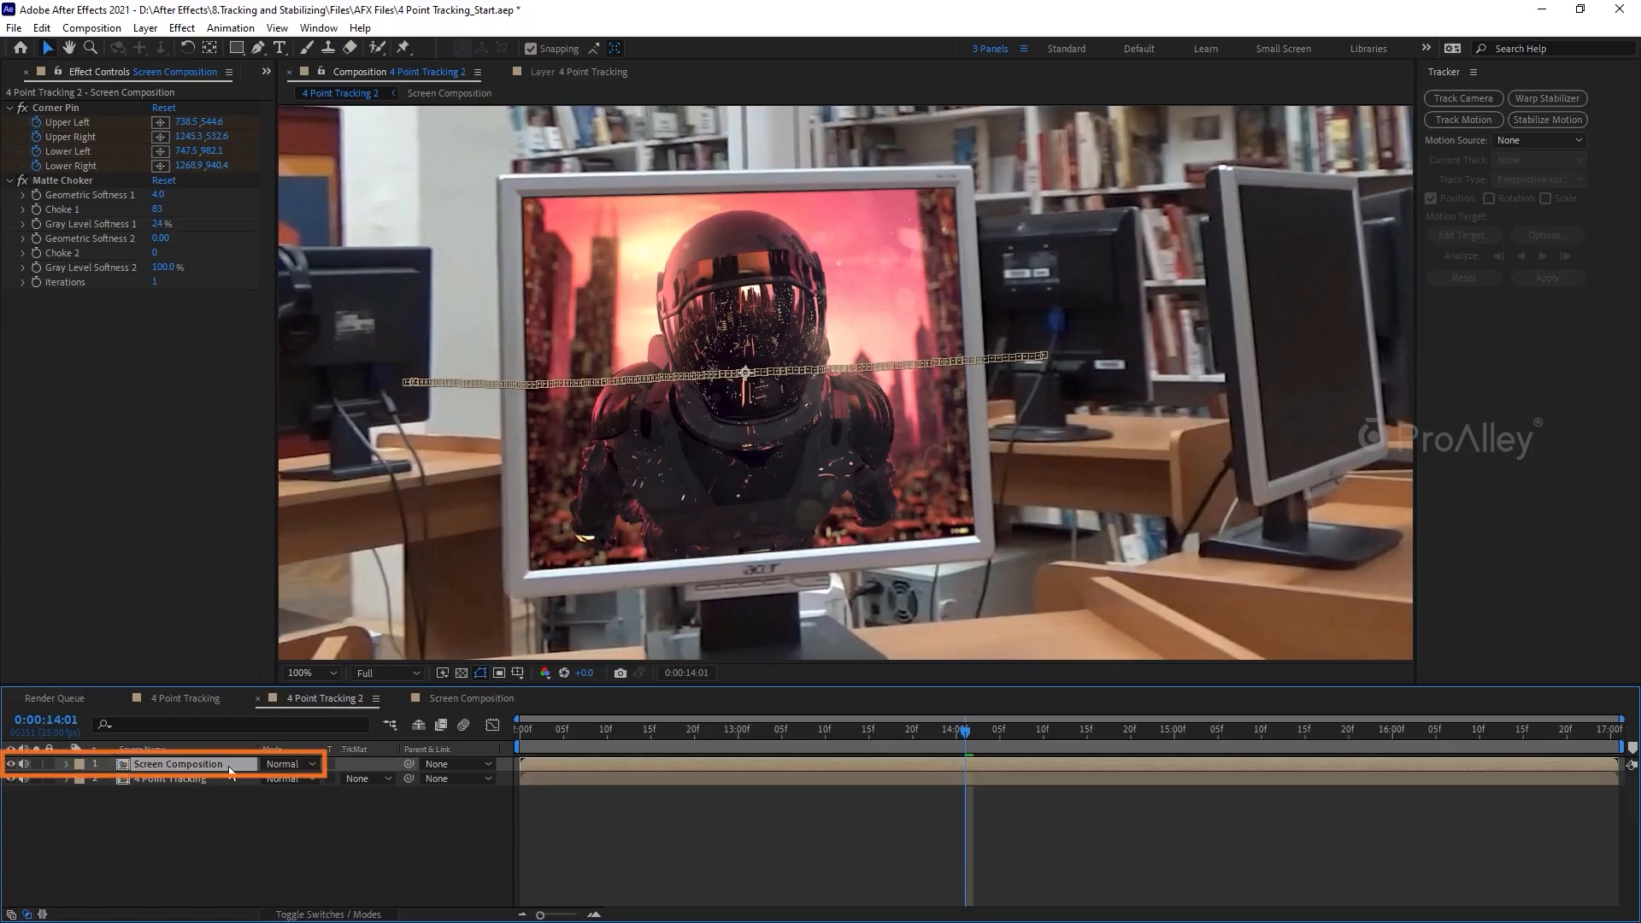
key(shift+equal)
key(shift+equal)
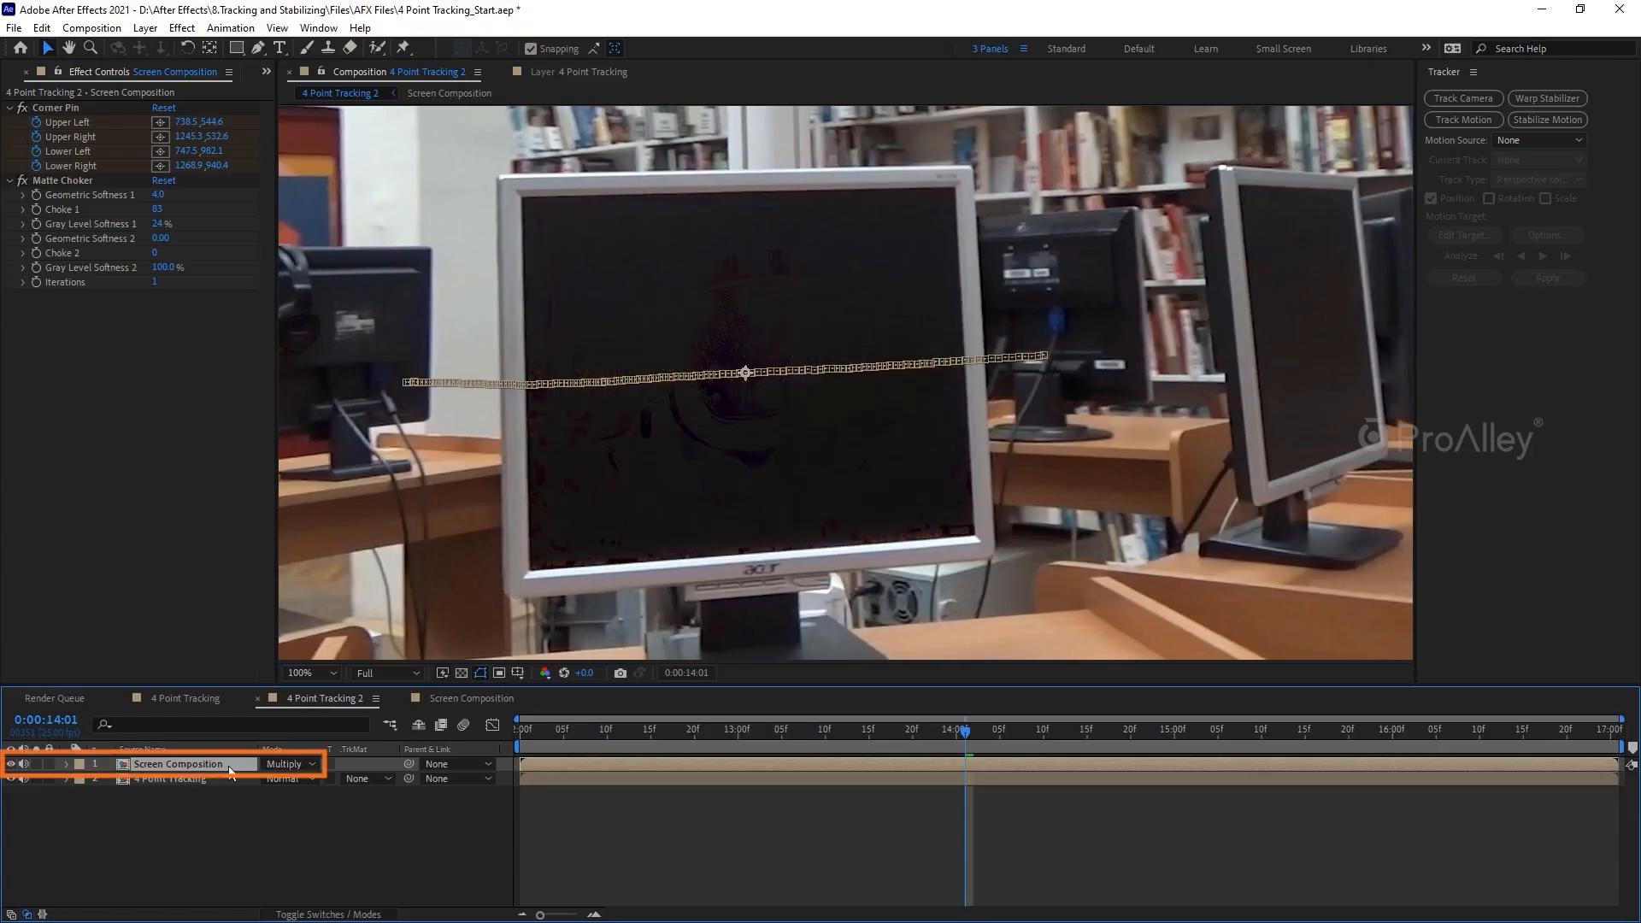
key(shift+equal)
key(shift+equal)
key(shift+equal)
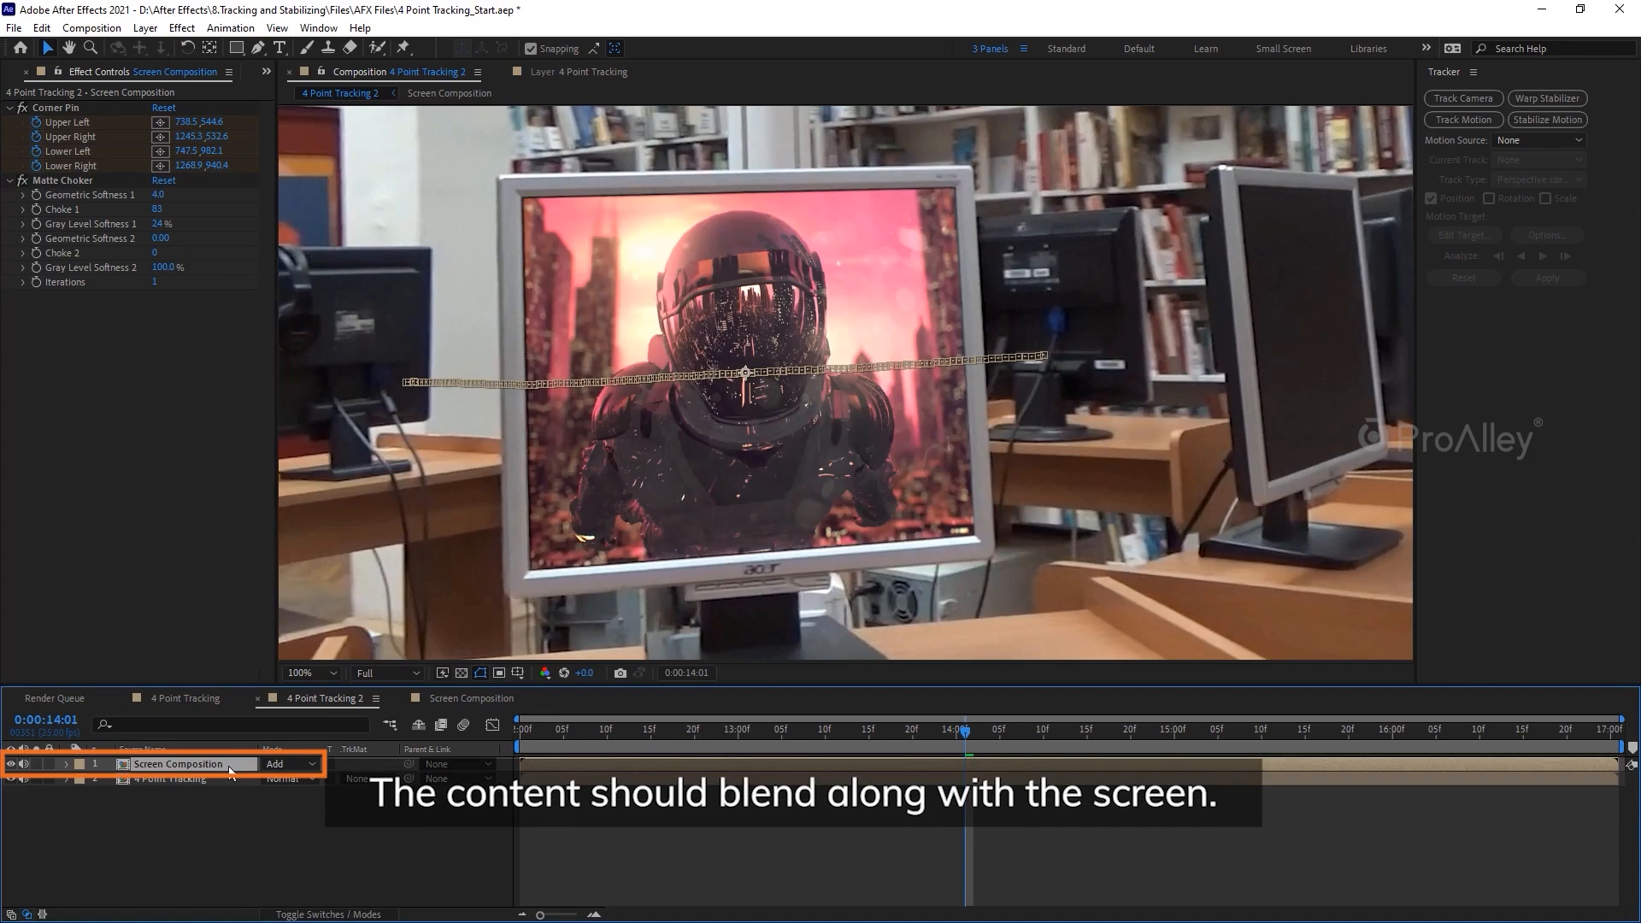
key(shift+minus)
Fit the whole frame in view and preview the finished screen replacement from the start of the composition
click(309, 673)
click(322, 362)
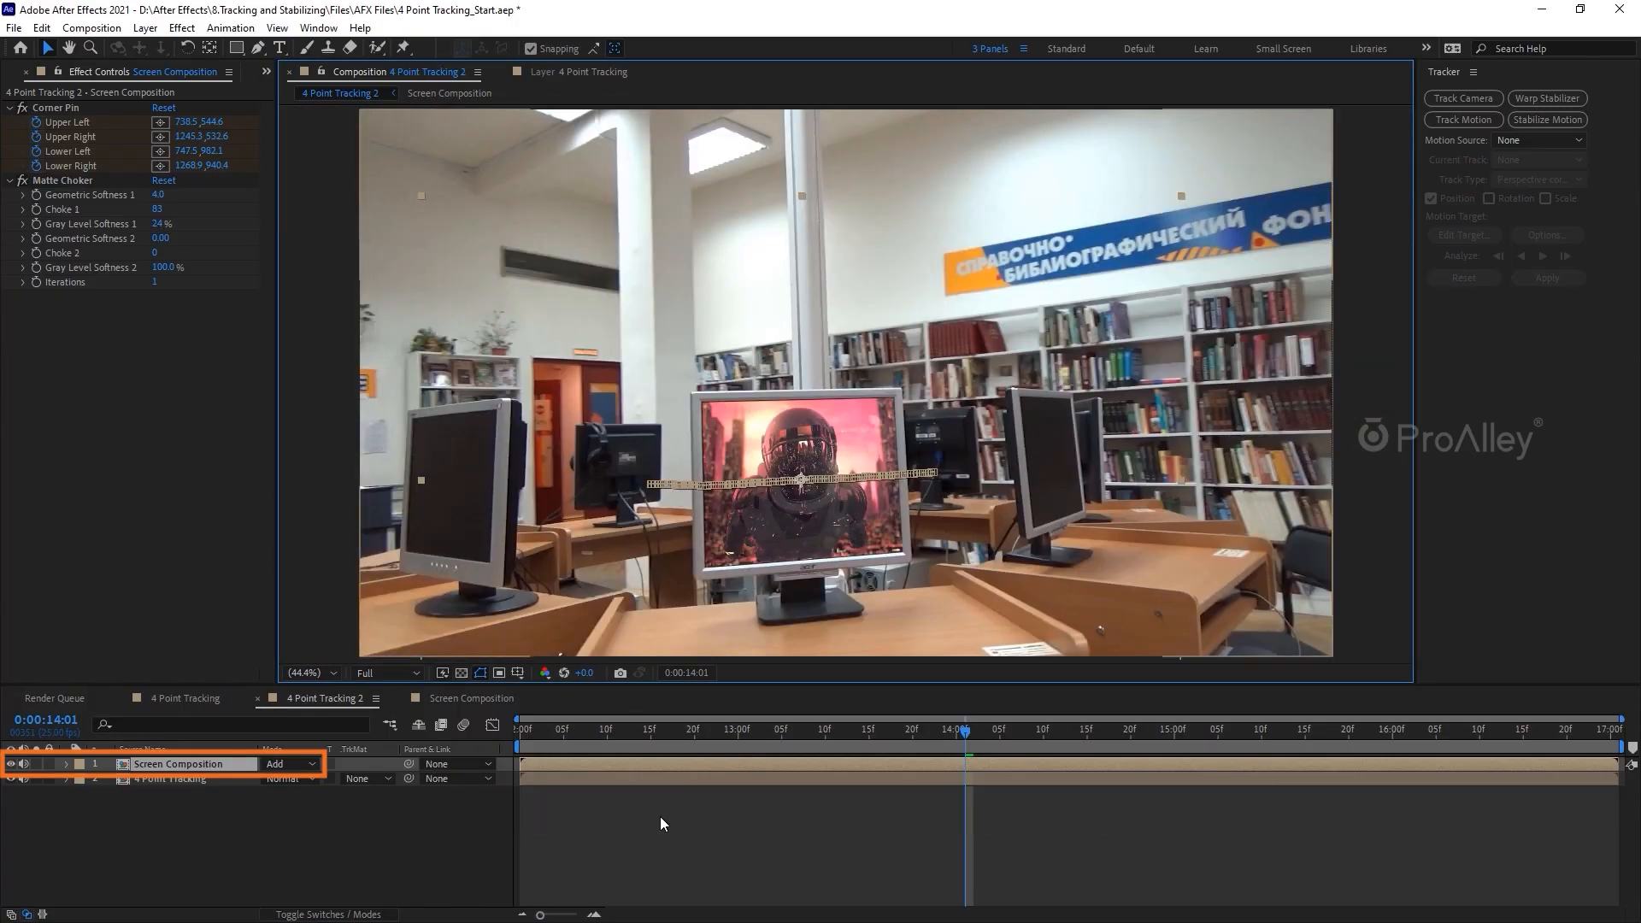
key(Home)
key(space)
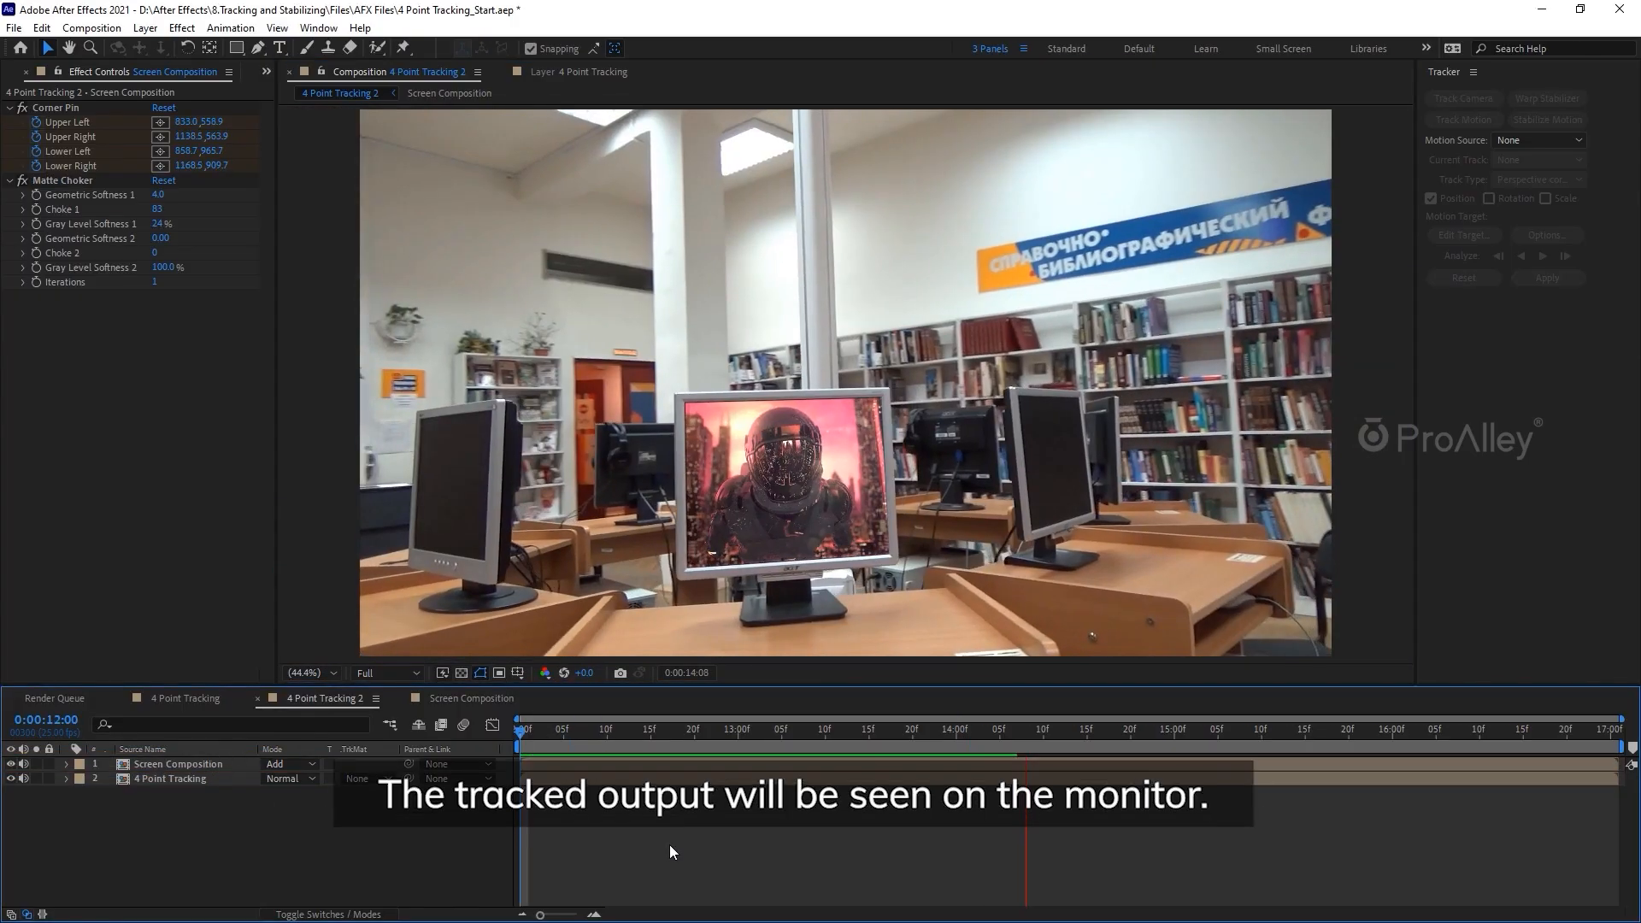